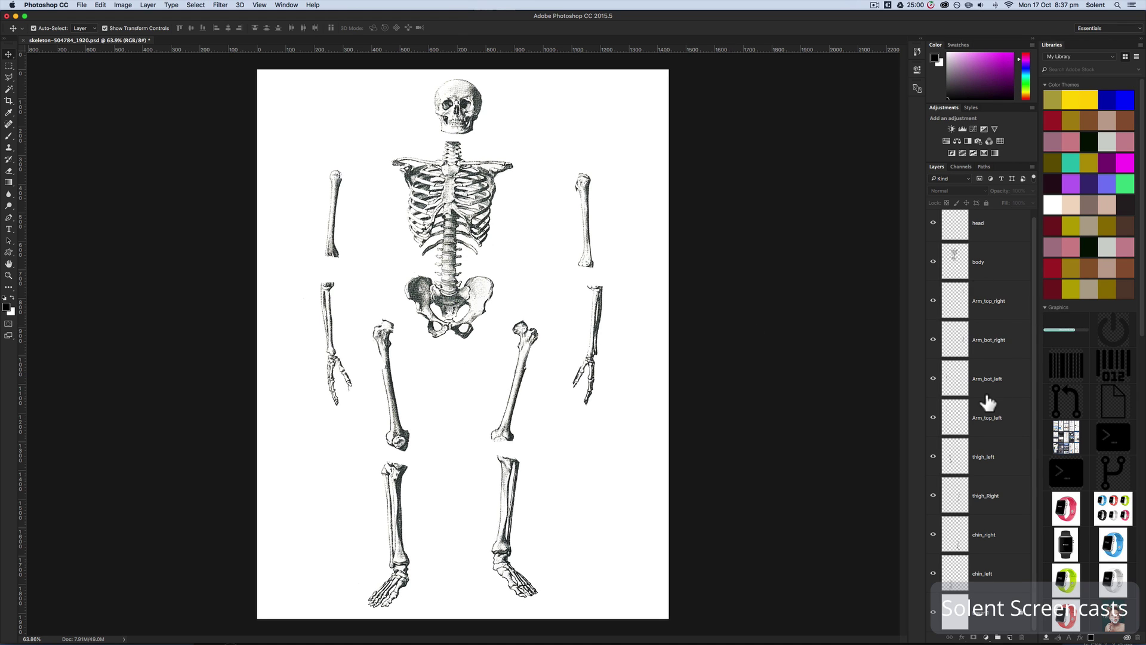
Step: Switch to Animate CC and create a new HTML5 Canvas document
scroll(987, 405, "up", 1)
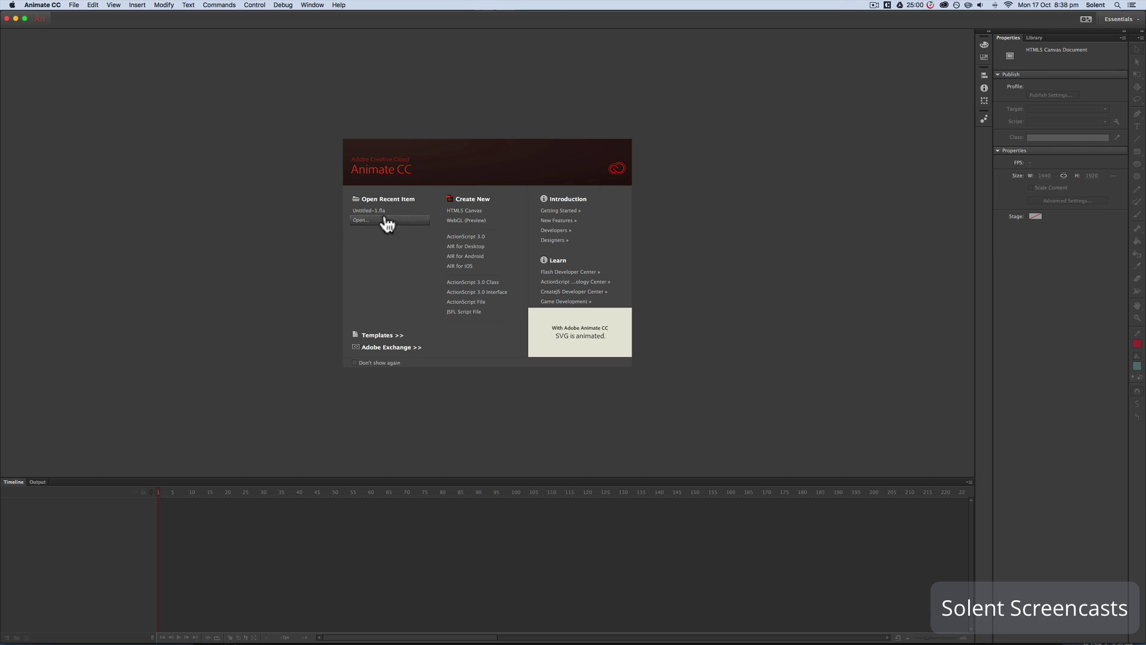
left_click(464, 213)
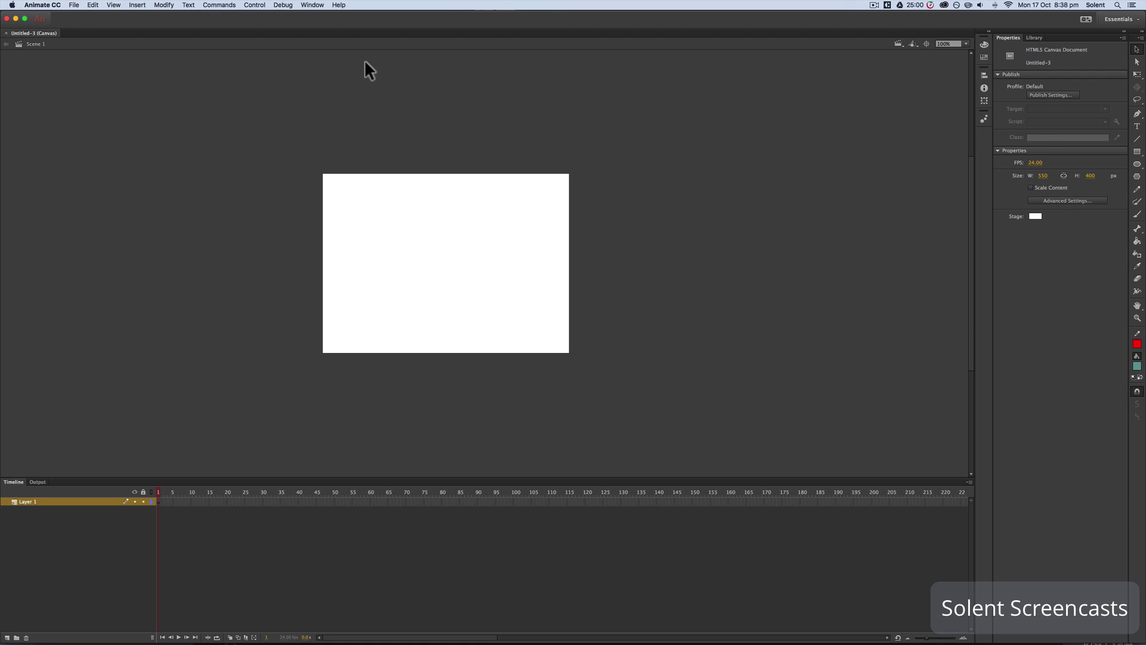
Step: Open the skeleton-504784_1920.psd file from the Desktop for import to the stage
left_click(74, 6)
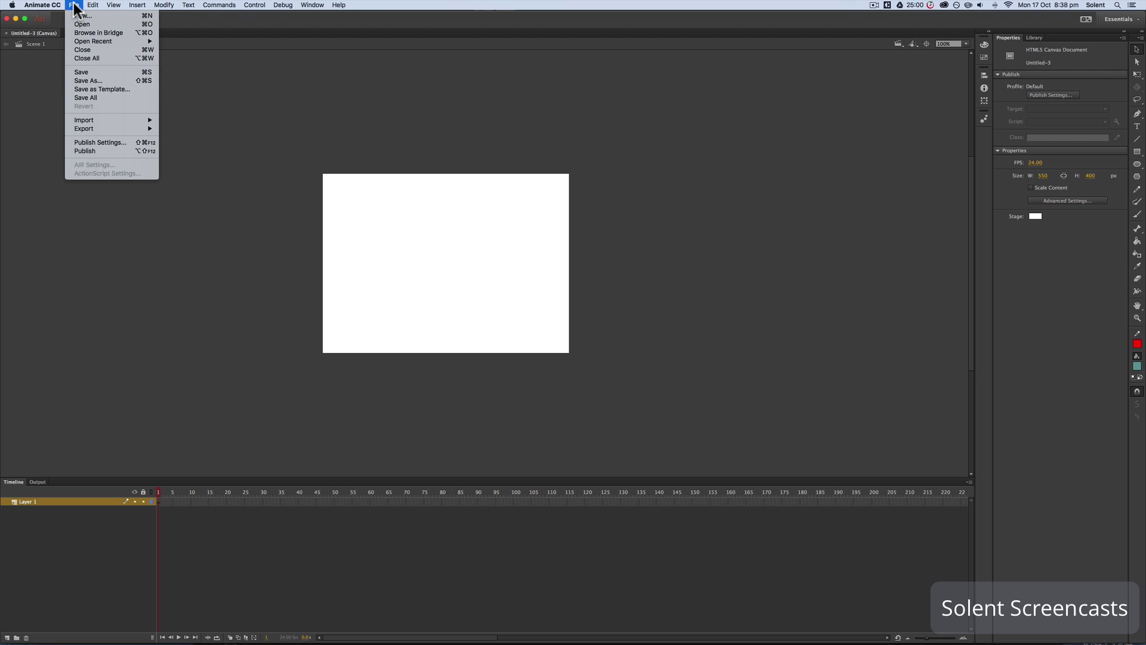
mouse_move(117, 119)
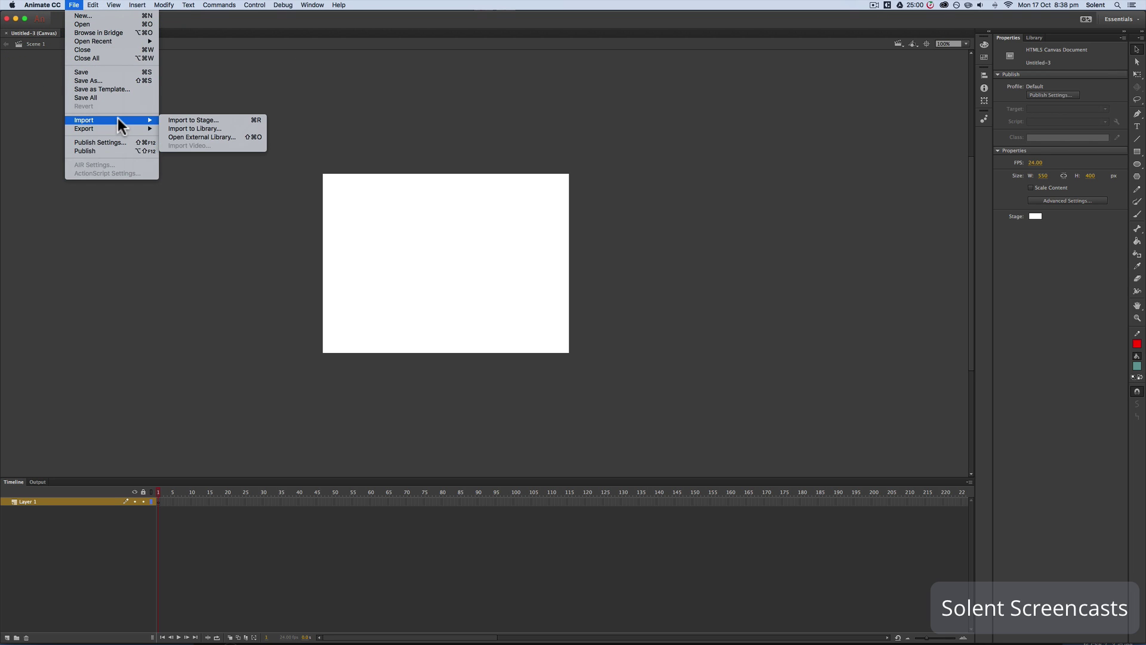
left_click(224, 120)
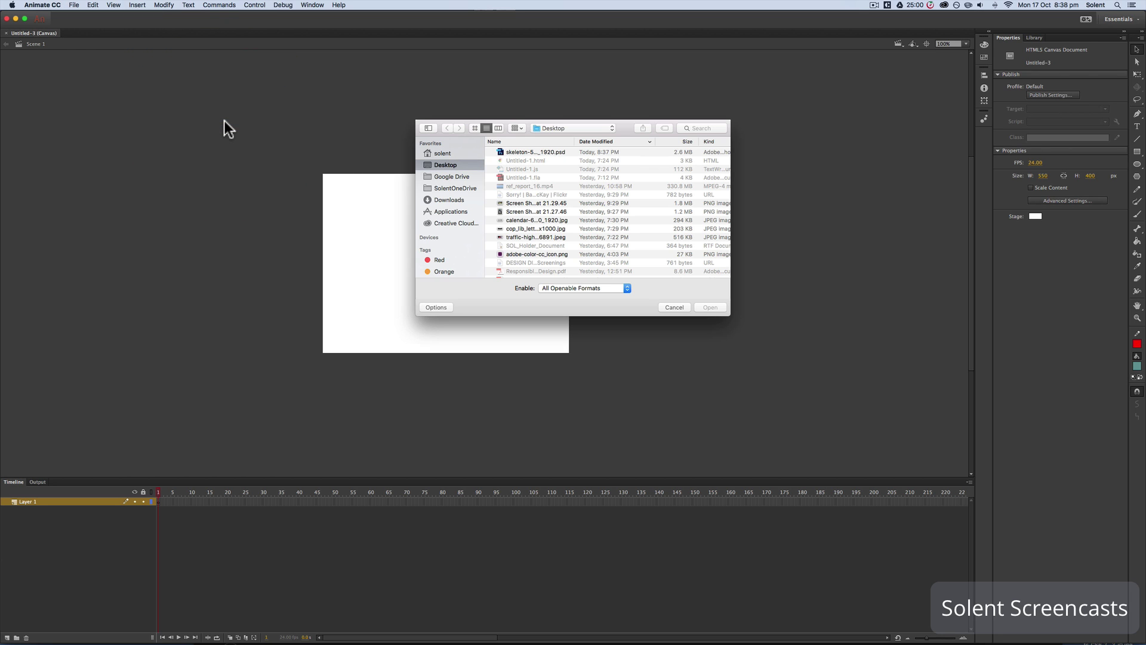
left_click(531, 152)
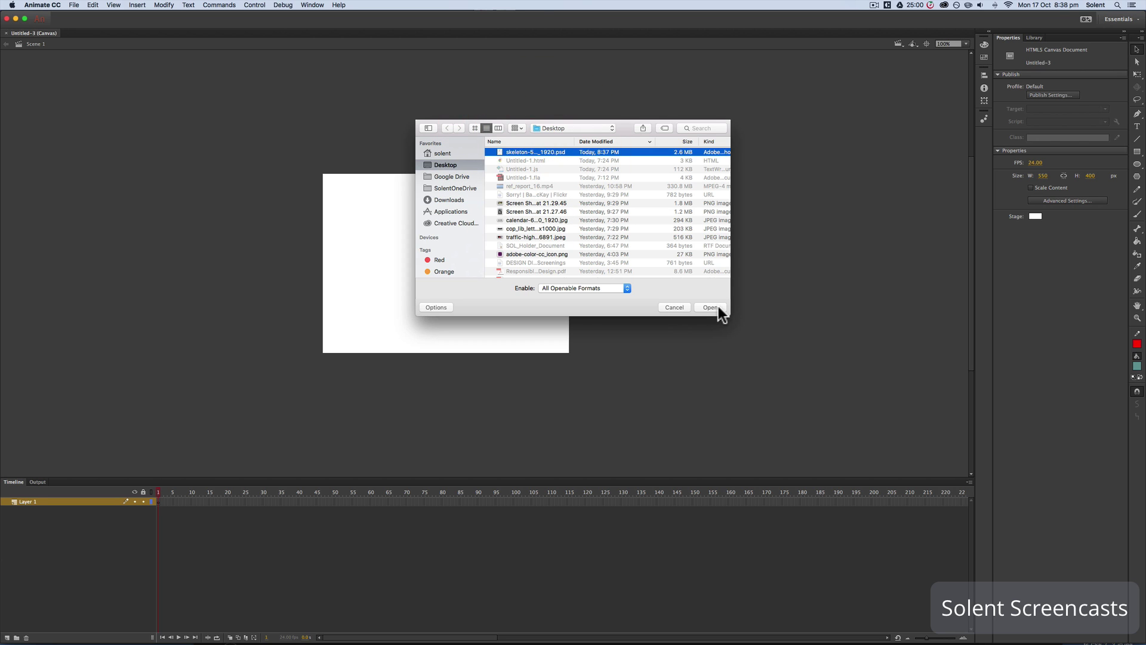
left_click(719, 307)
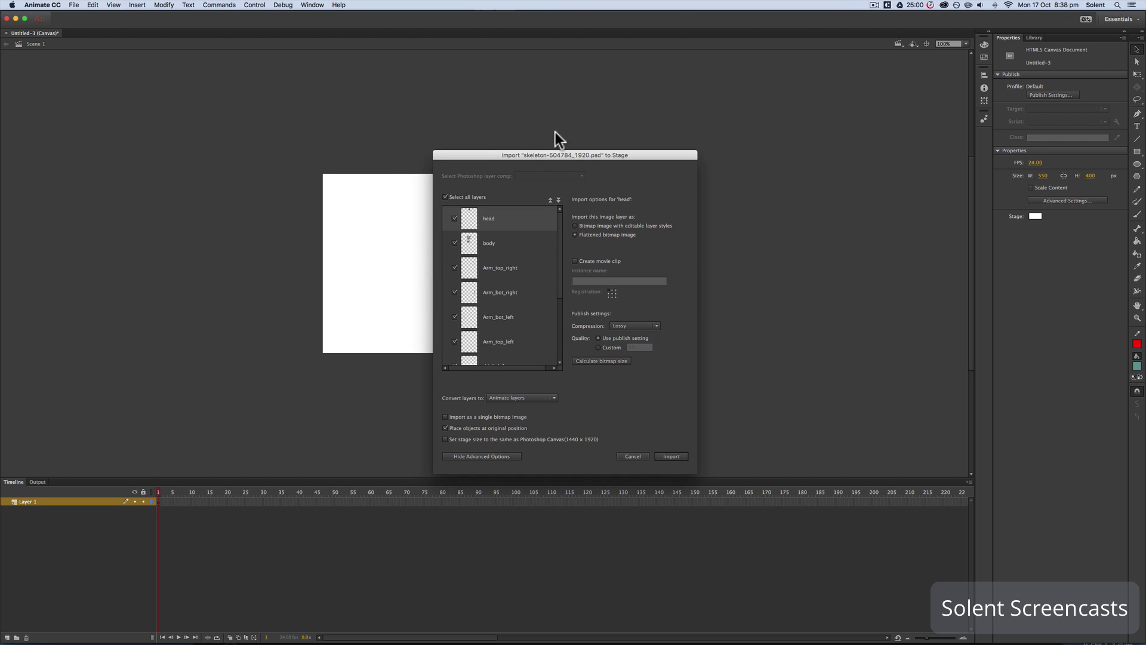
Step: Try to exclude the white background Layer 1 from the layers being imported
left_click_drag(534, 153, 518, 125)
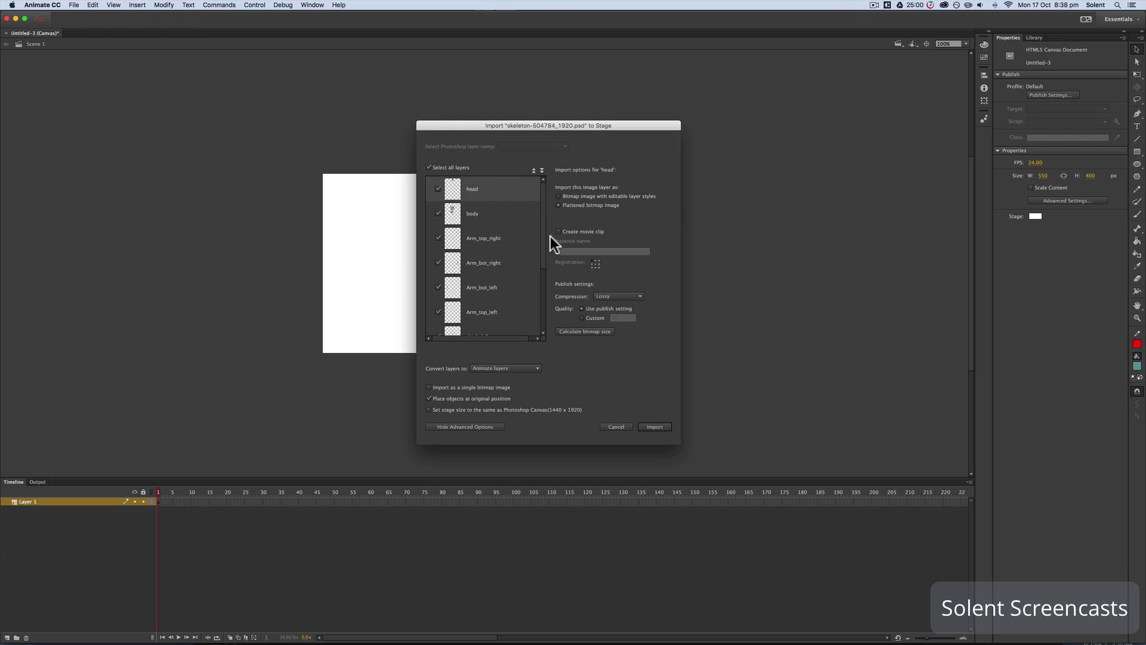
scroll(498, 268, "down", 5)
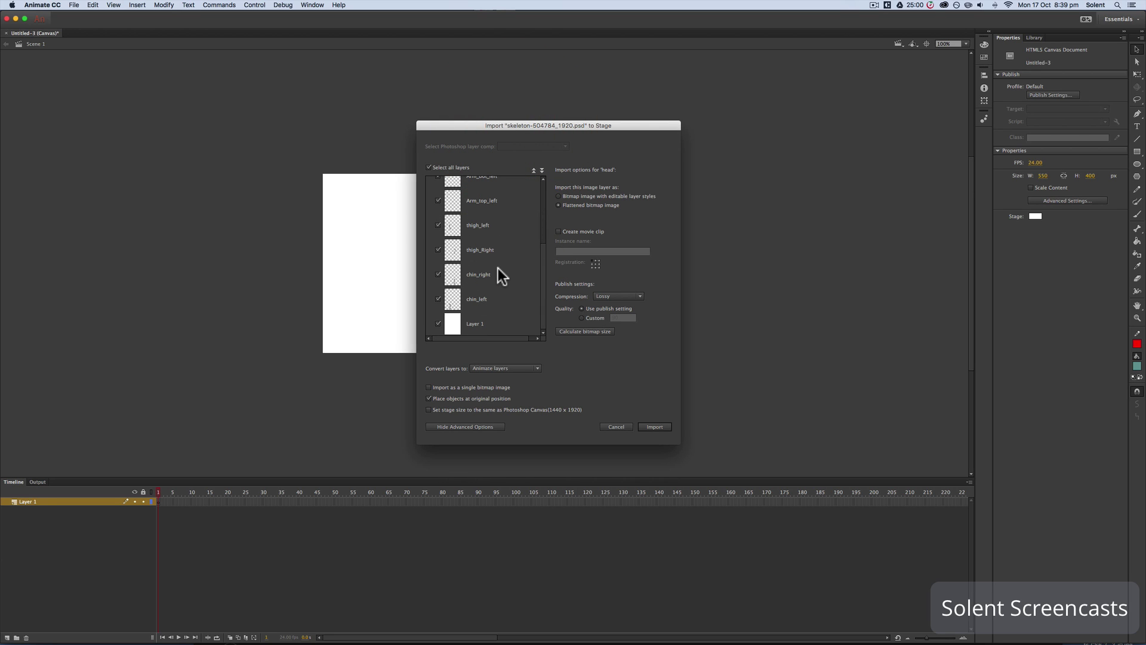
left_click(437, 324)
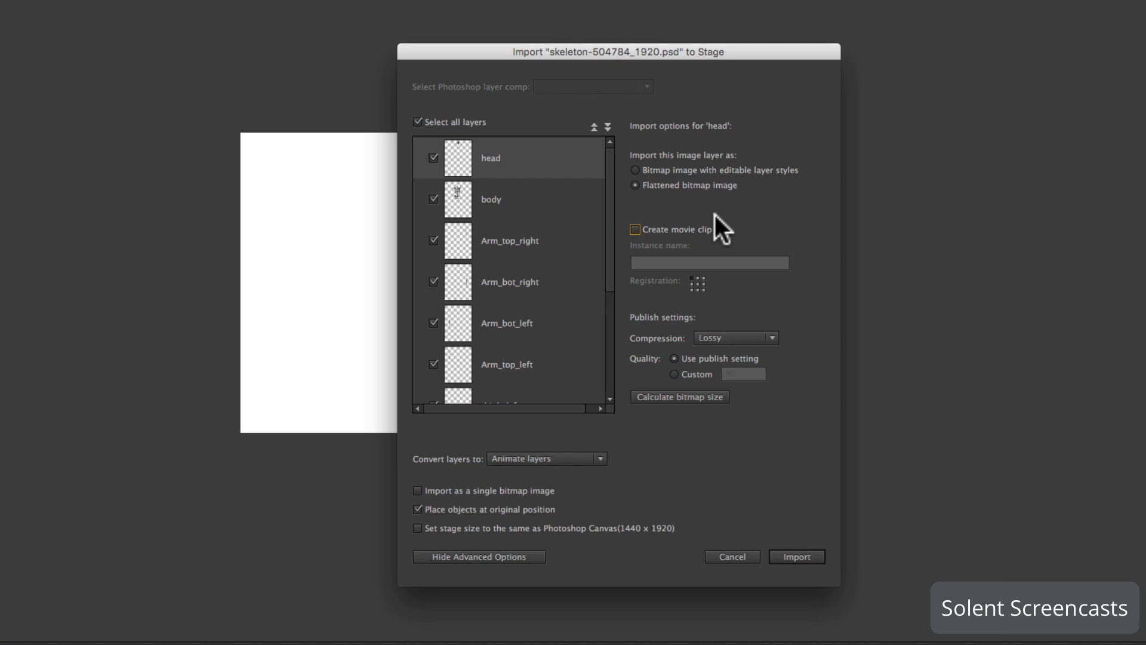
Step: Set the head layer to import as a movie clip with the instance name head
left_click(635, 231)
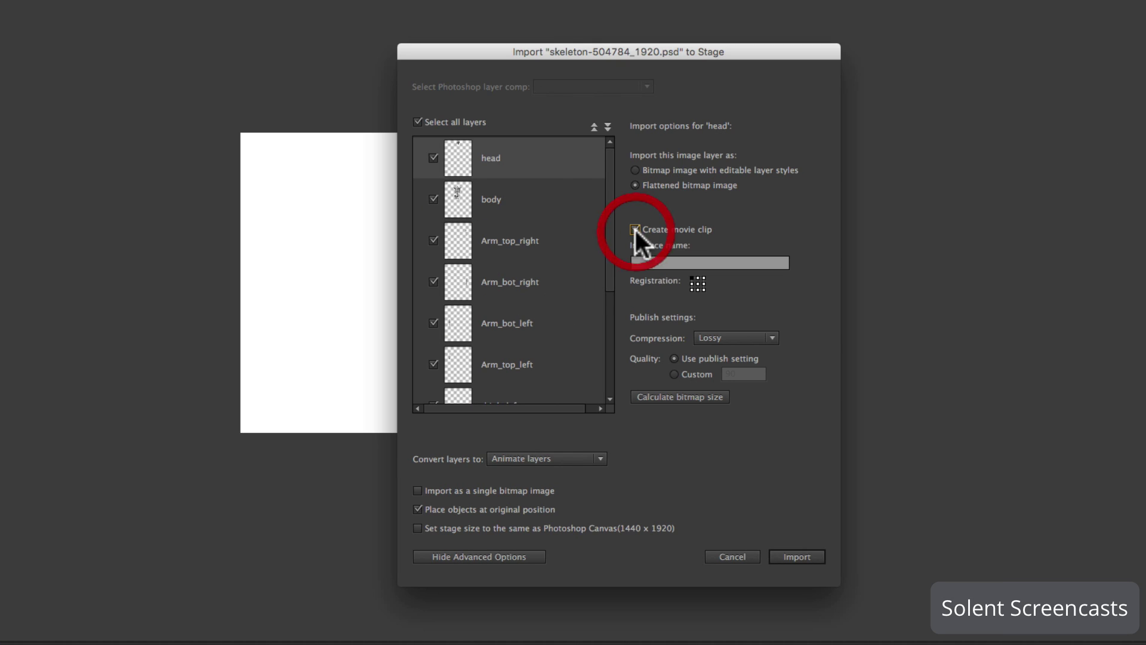
left_click(647, 266)
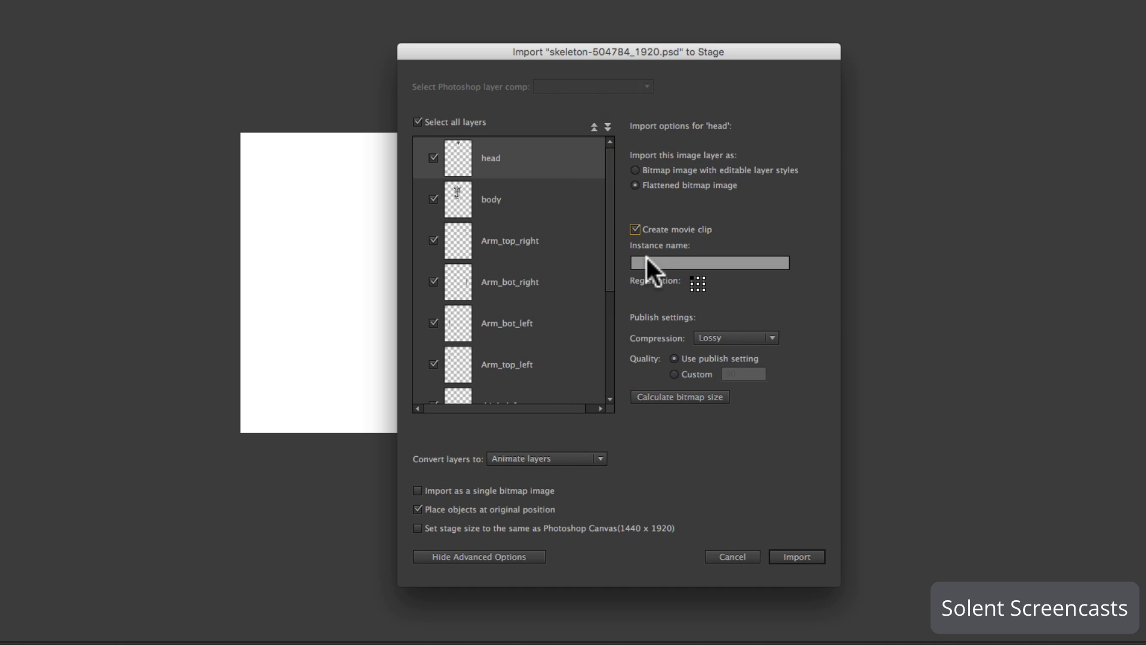
left_click(646, 262)
type("head")
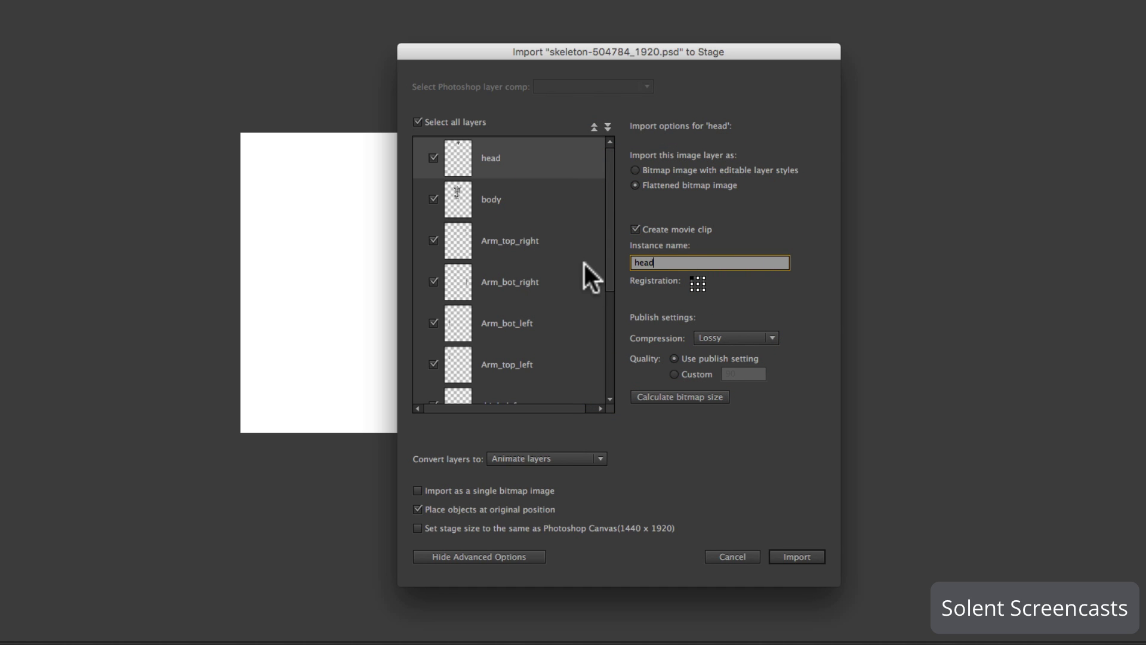
Step: Set the body layer to import as a movie clip with the instance name body
left_click(503, 202)
left_click(636, 229)
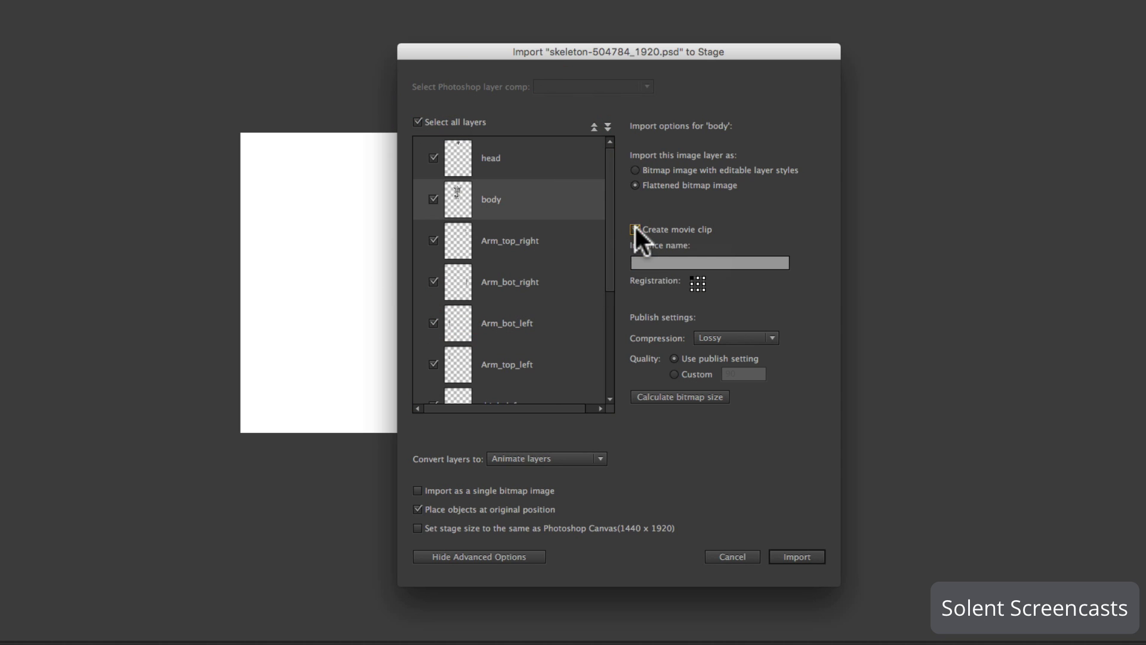
left_click(650, 264)
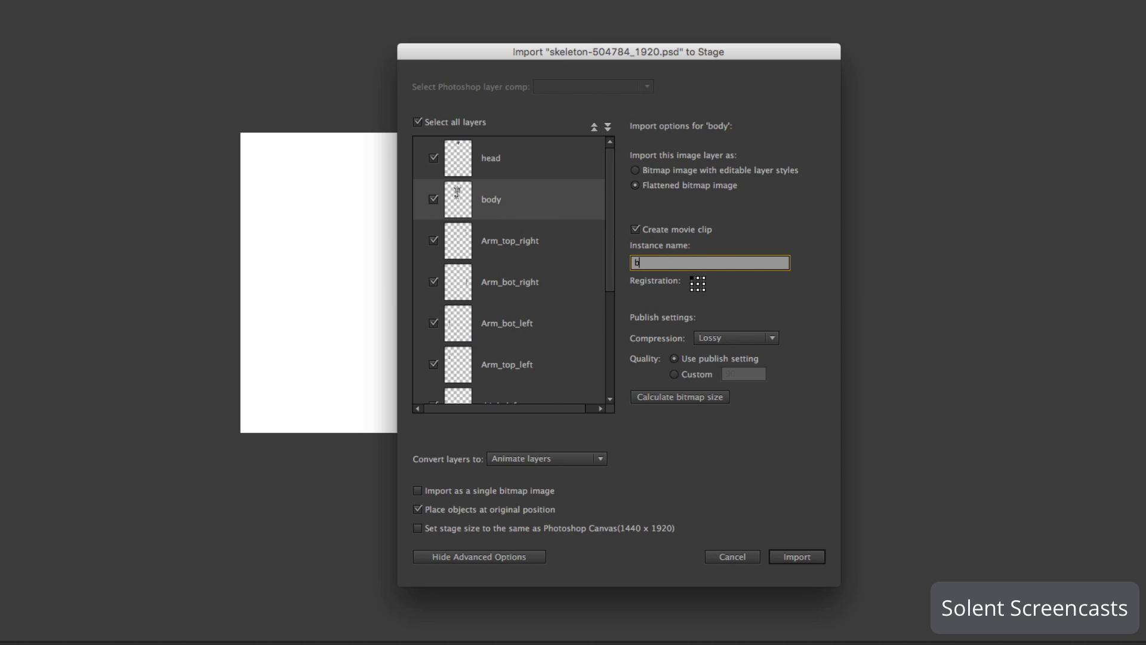
type("body")
Step: Set the Arm_top_right layer to import as a movie clip with the instance name "arm top right"
left_click(478, 239)
left_click(640, 261)
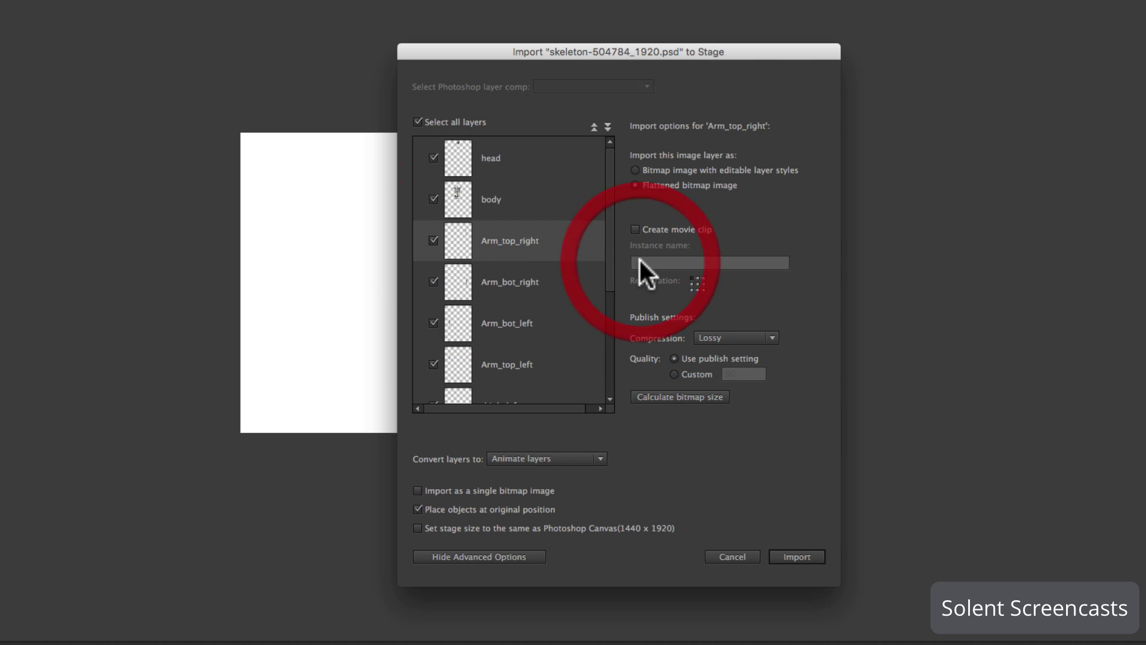
left_click(644, 263)
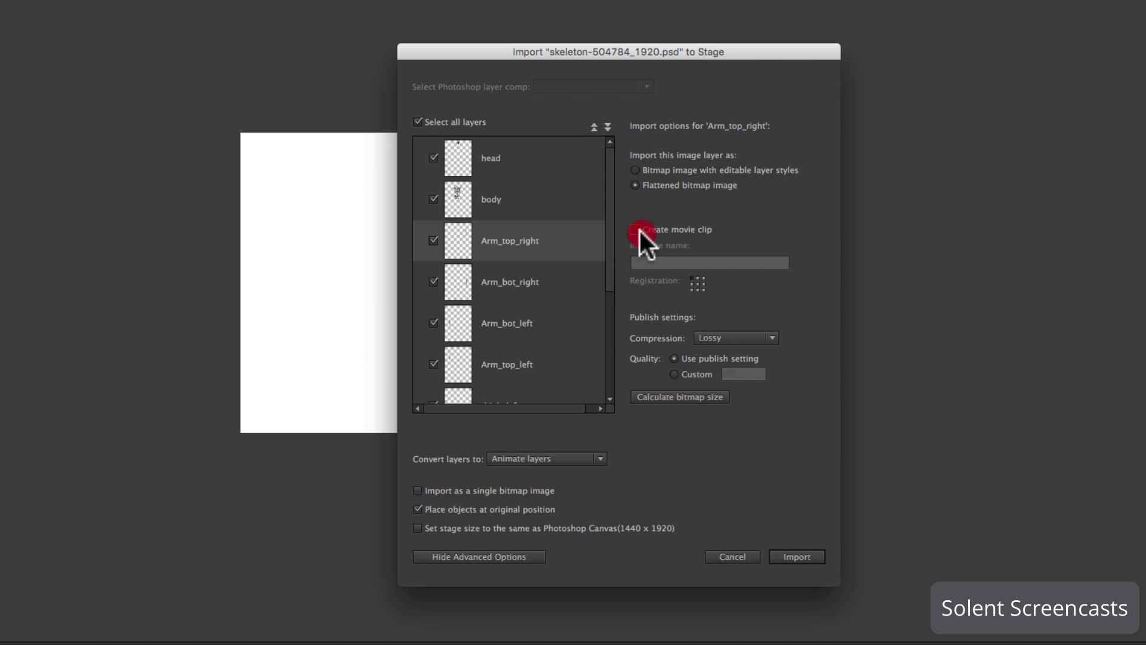
left_click(640, 231)
left_click(643, 261)
type("ar")
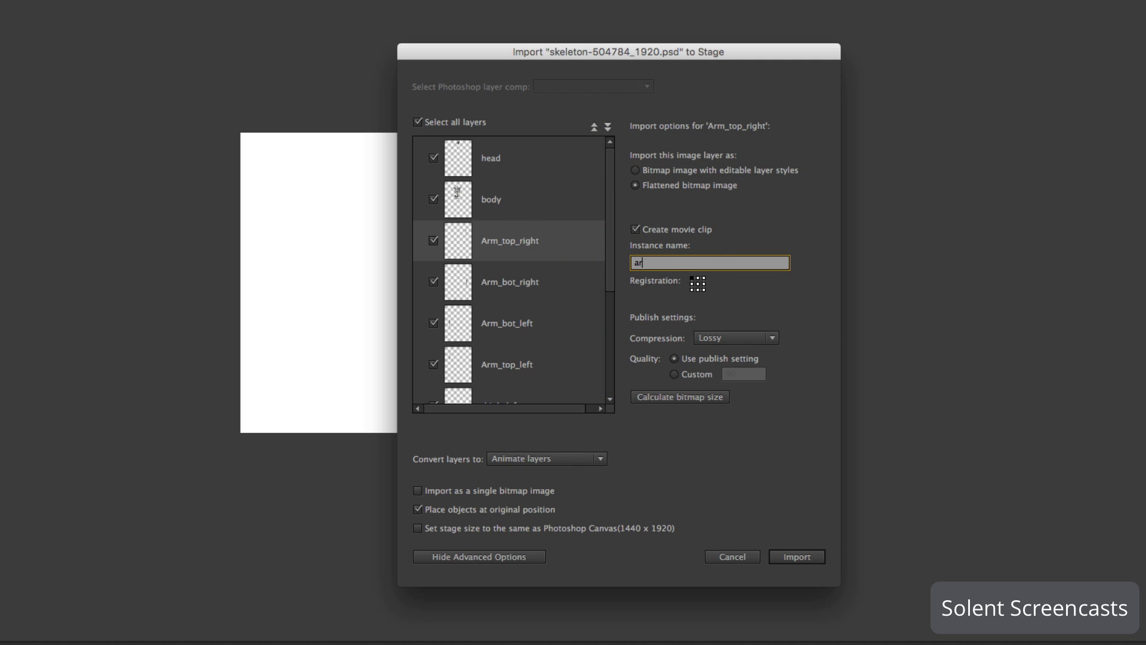
type("m top right")
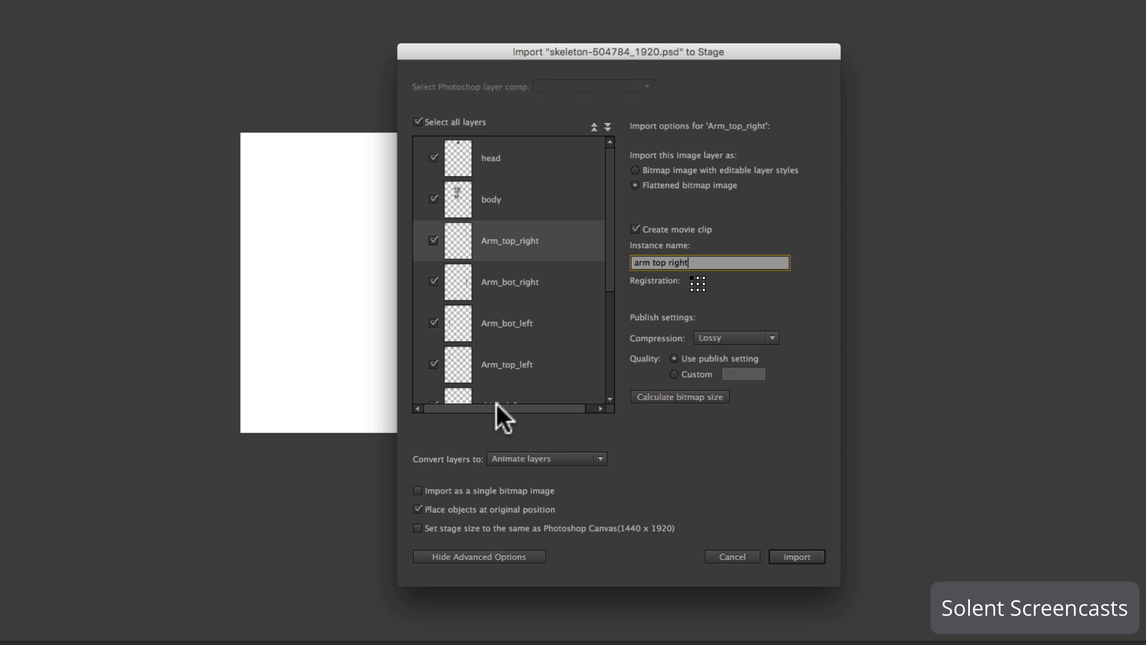
Step: Exclude Layer 1 from the import and shorten the instance names of chin_left and chin_right to chin
scroll(594, 340, "down", 5)
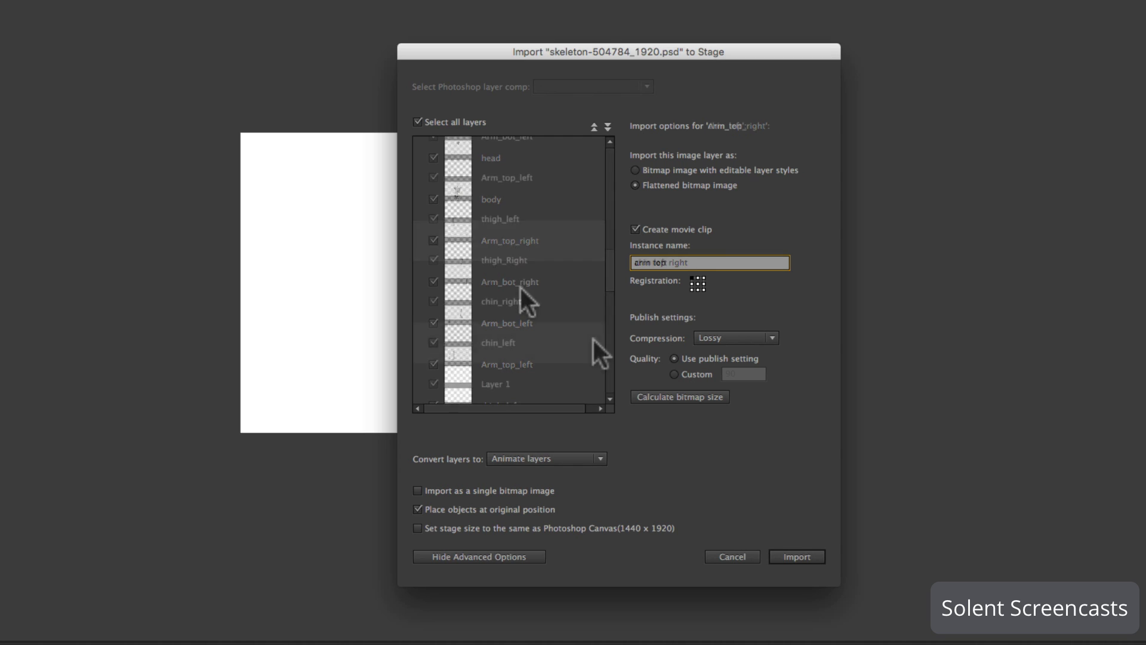
left_click(594, 342)
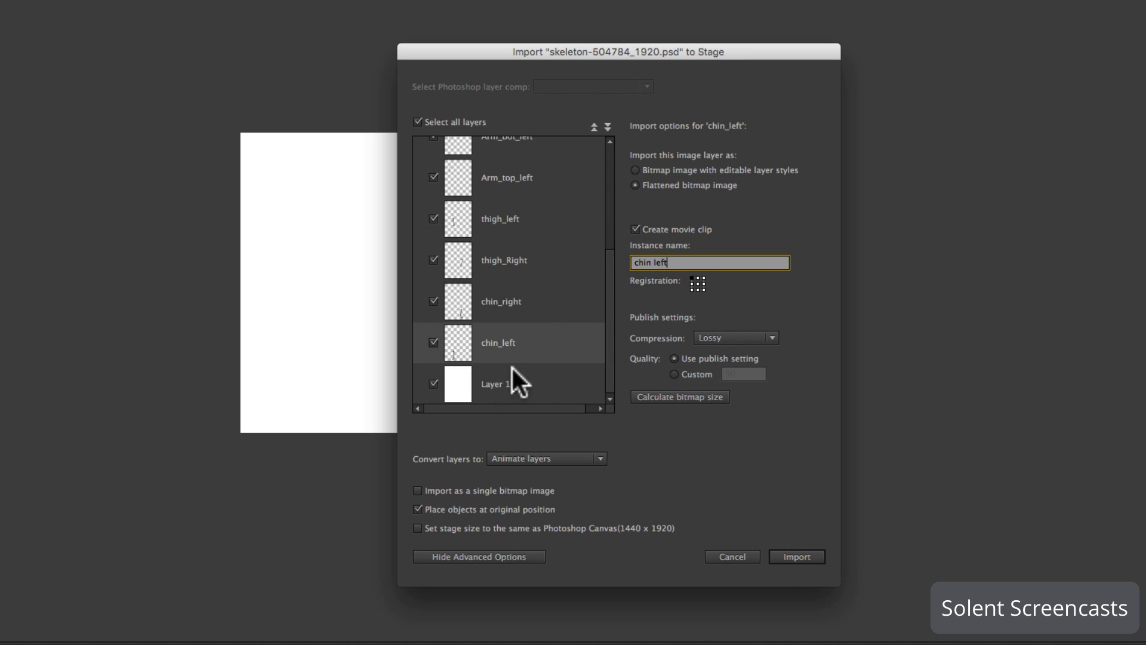
left_click(435, 383)
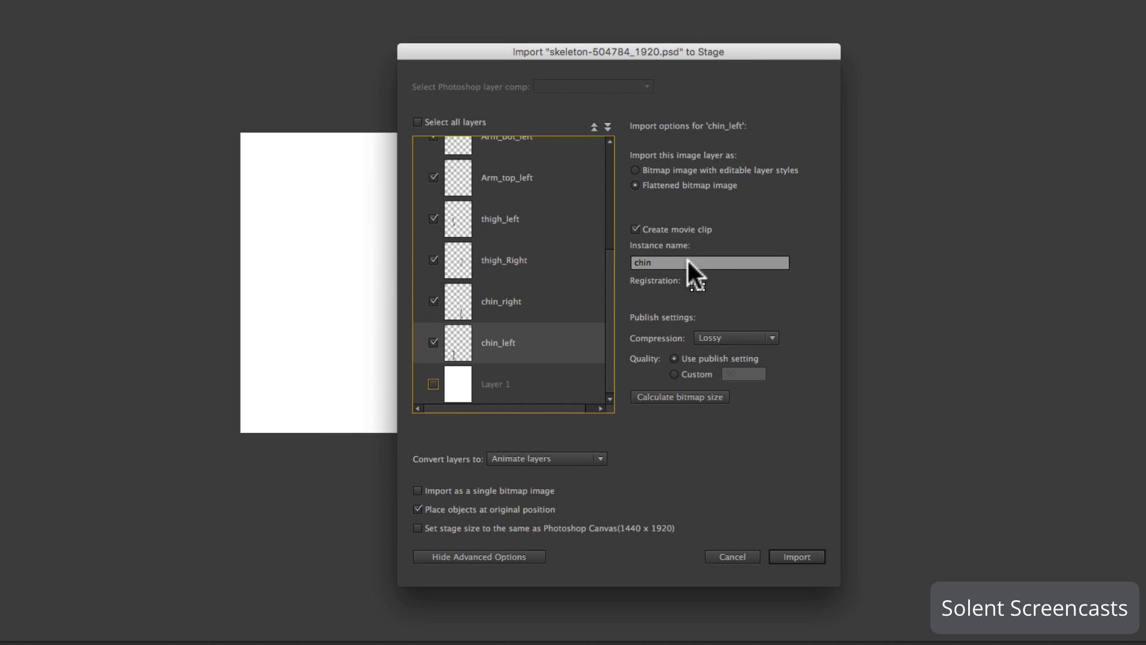
left_click(534, 300)
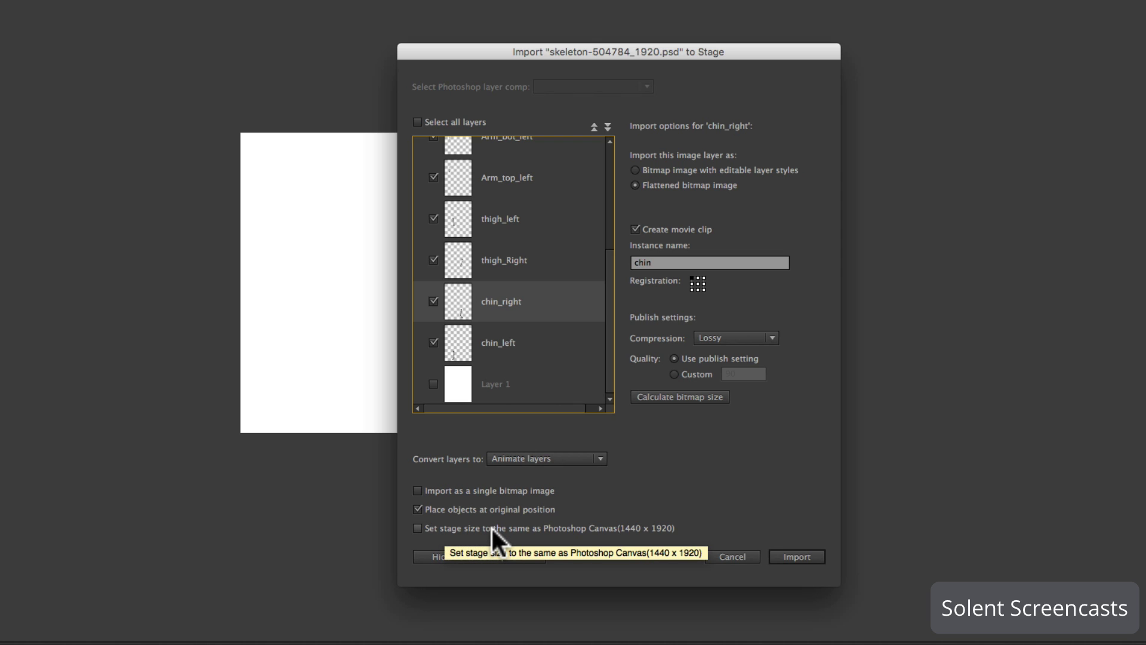
Step: Match the stage size to the Photoshop canvas (1440 x 1920) and import the selected layers
left_click(418, 528)
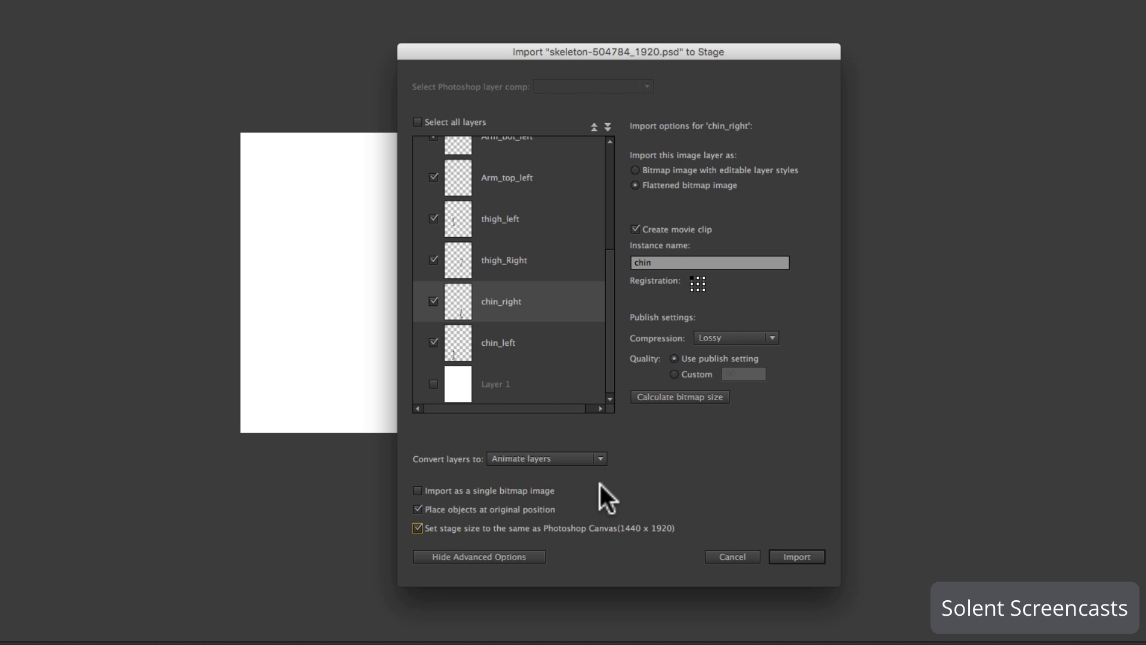
left_click(797, 555)
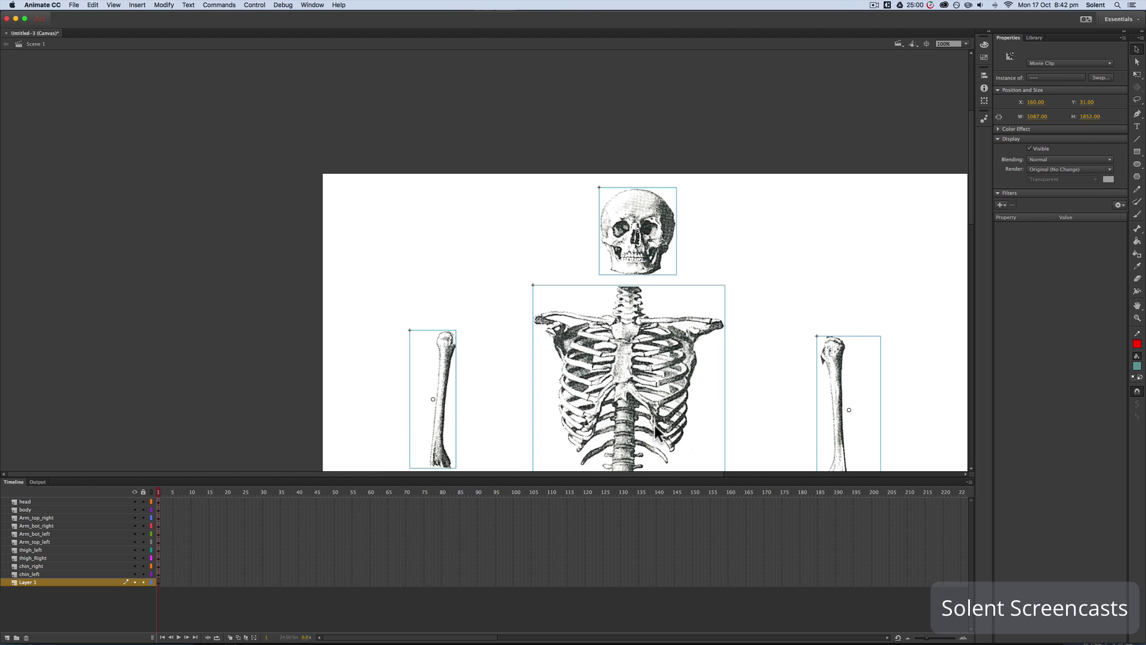
Step: Delete the empty Layer 1 from the timeline and deselect the imported skeleton parts
key("super+minus")
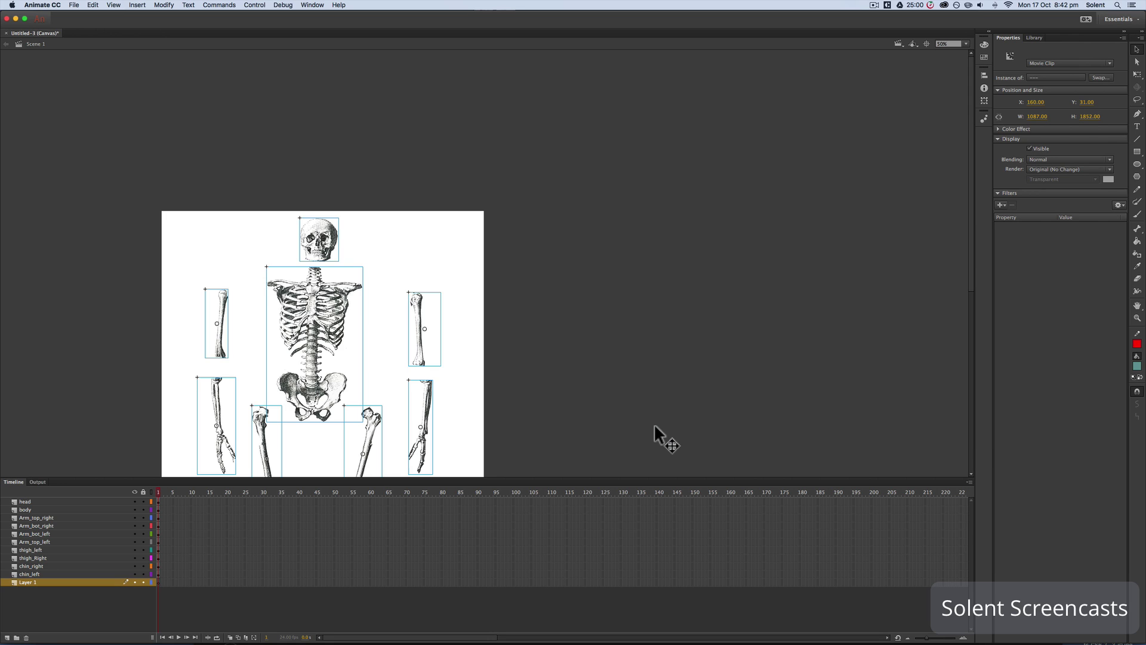
key("super+minus")
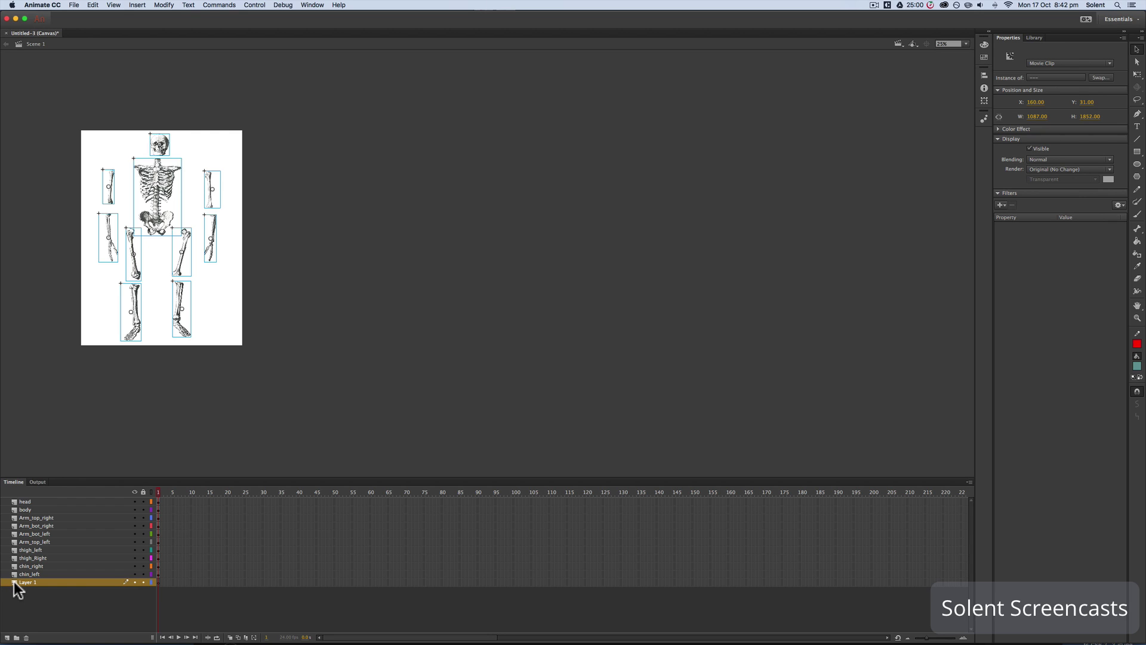
left_click(26, 638)
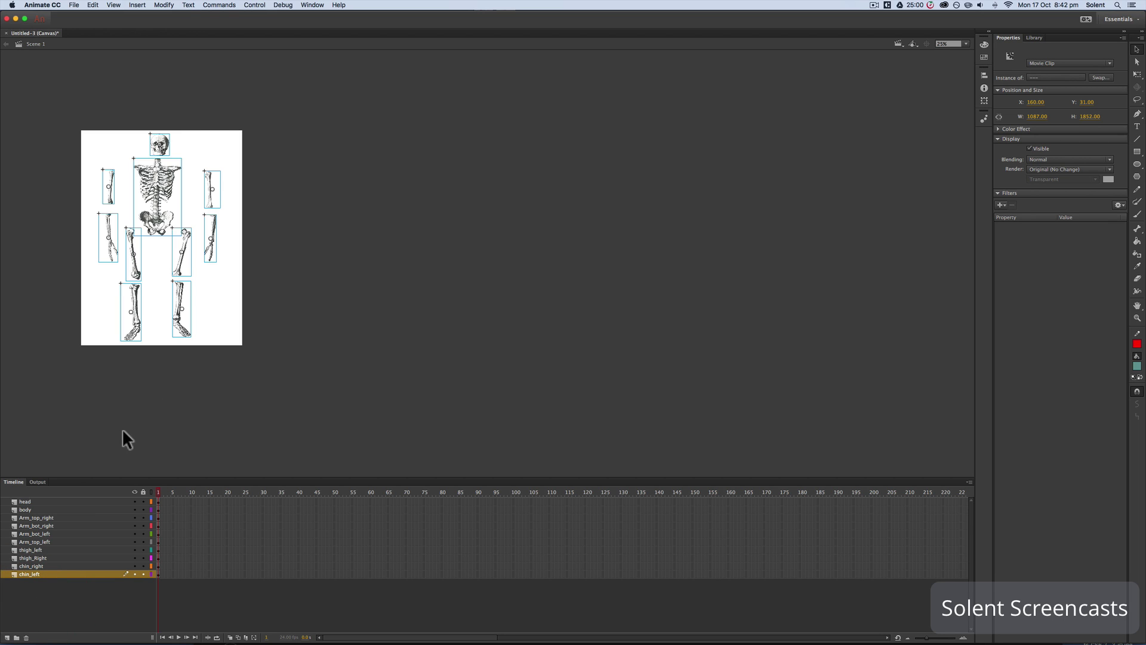
left_click(162, 382)
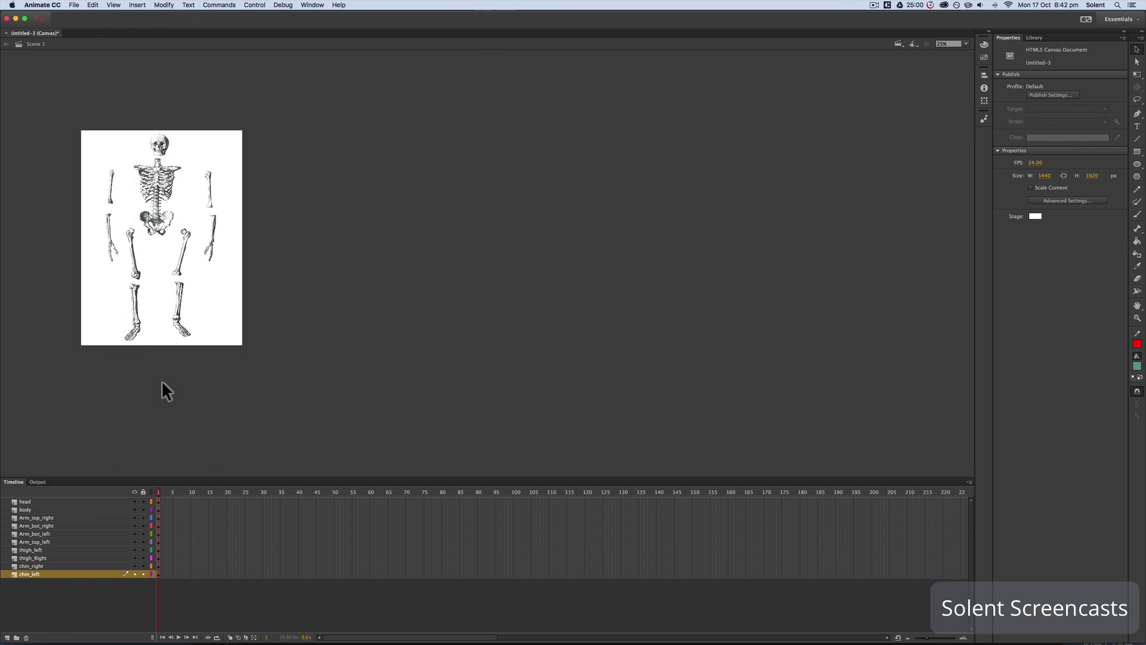
key("super+equal")
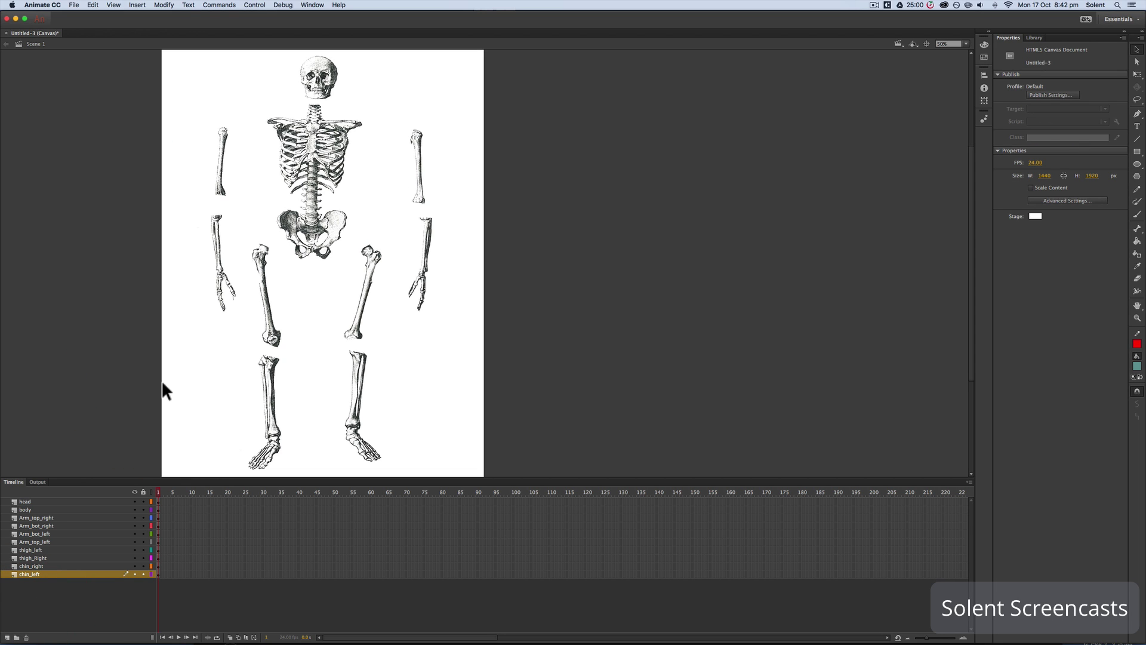
Step: Move the Arm_top_left clip up to about X 195, Y 330 and join Arm_bot_left beneath it at about X 182, Y 638
left_click(198, 238)
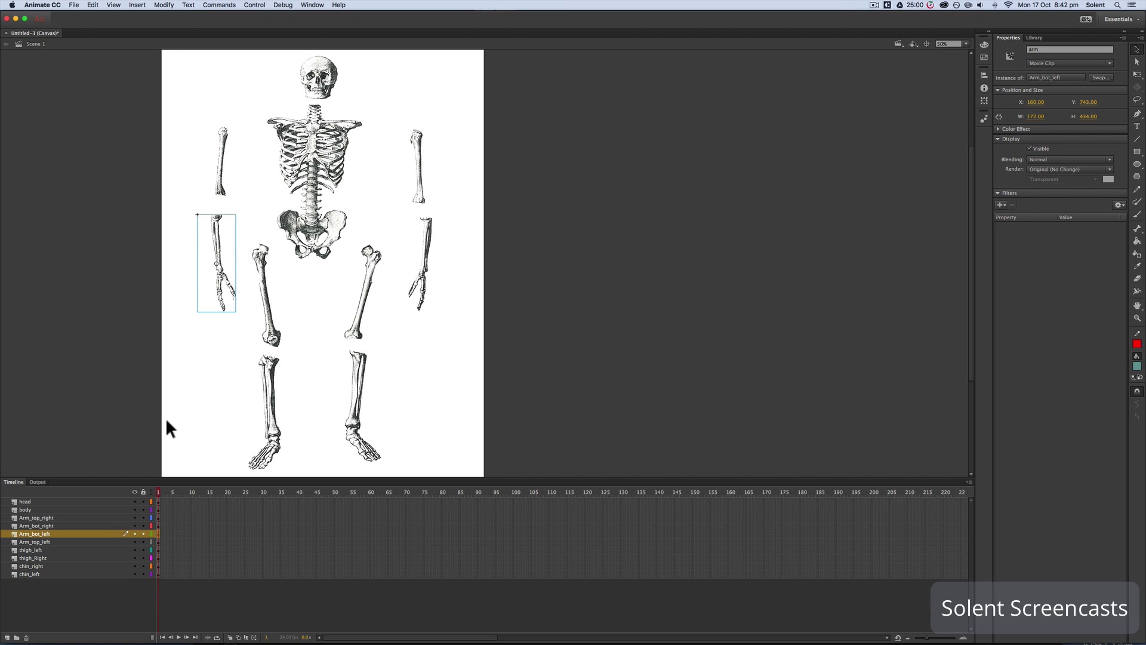
left_click(218, 184)
mouse_move(218, 184)
left_mouse_down()
mouse_move(208, 187)
mouse_move(218, 182)
left_mouse_up()
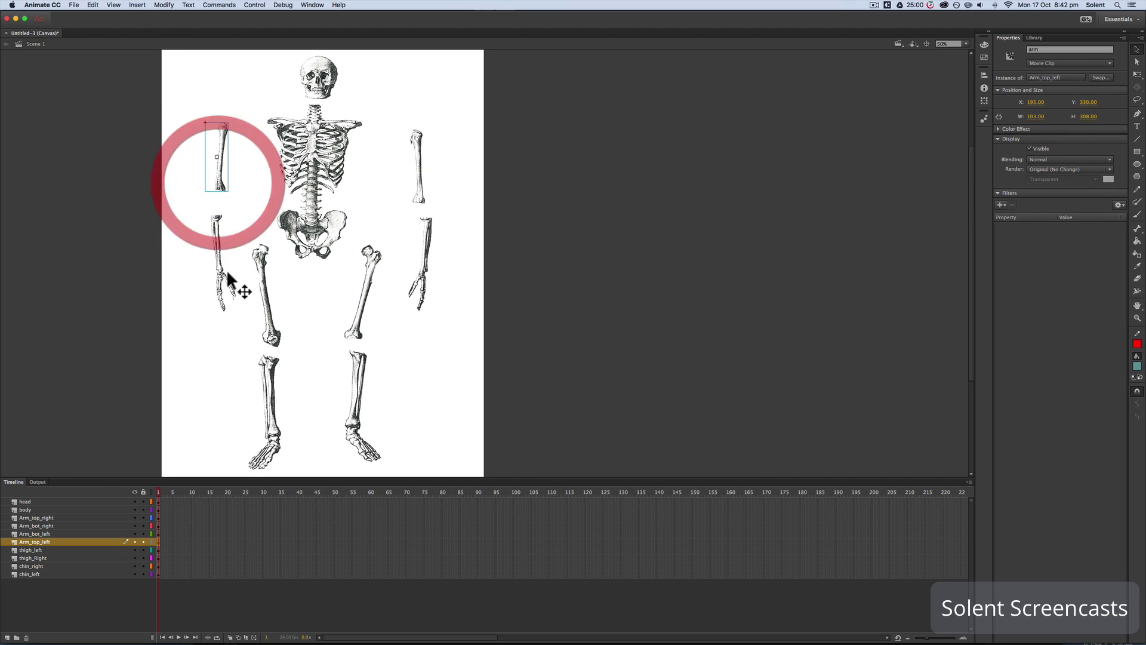
left_click_drag(222, 276, 224, 245)
left_click_drag(225, 246, 224, 246)
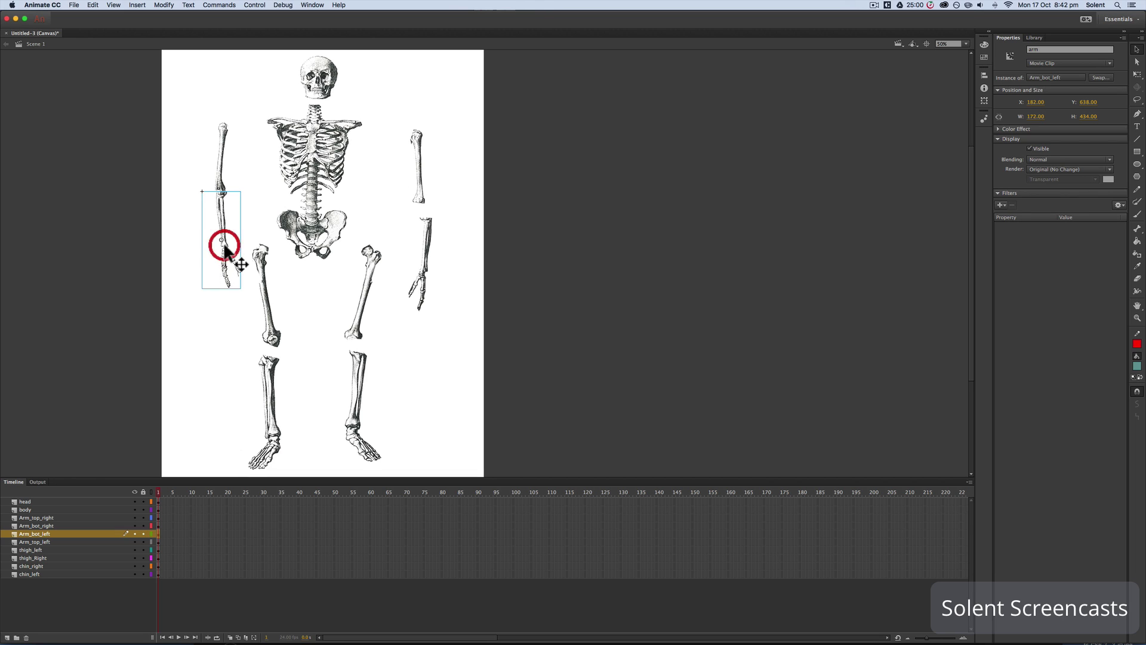
Step: Join Arm_top_left and Arm_bot_left with a bone running from the shoulder to the elbow, and swing the forearm slightly to test the joint
left_click(220, 168, "shift")
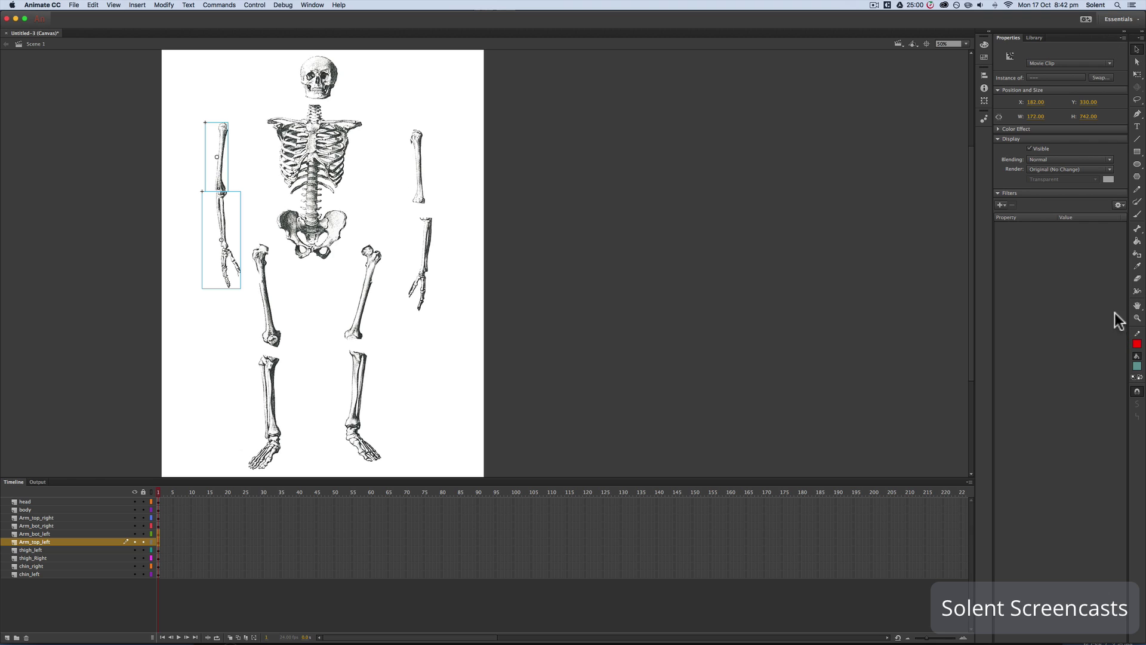
left_click(1138, 230)
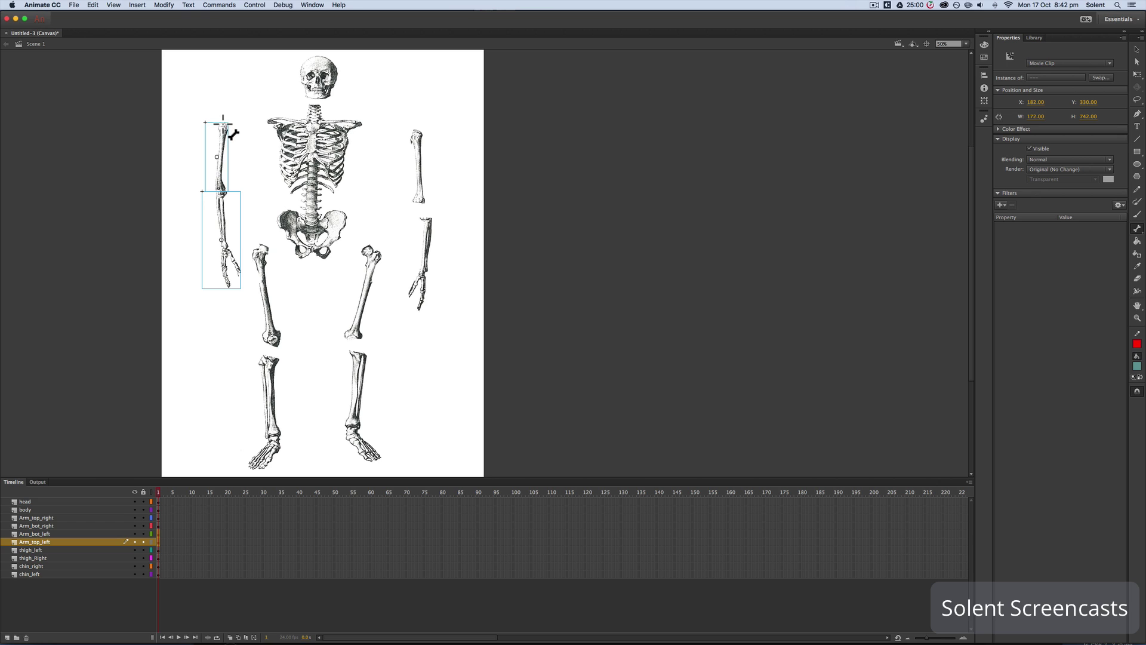
left_click_drag(223, 126, 221, 184)
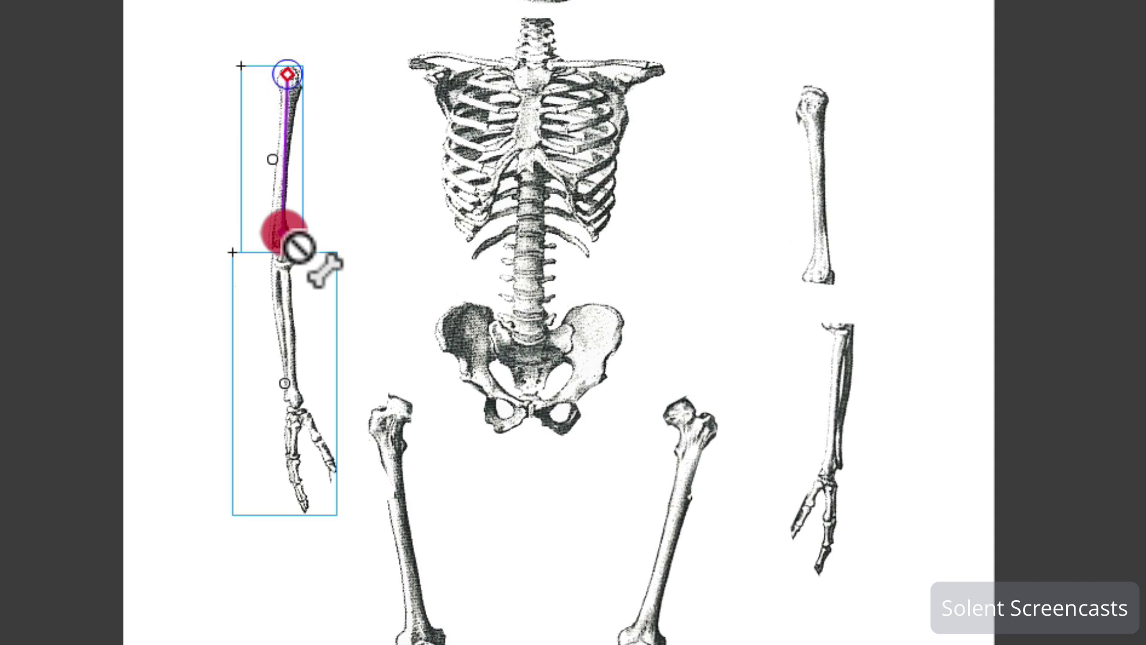
left_click_drag(284, 232, 281, 270)
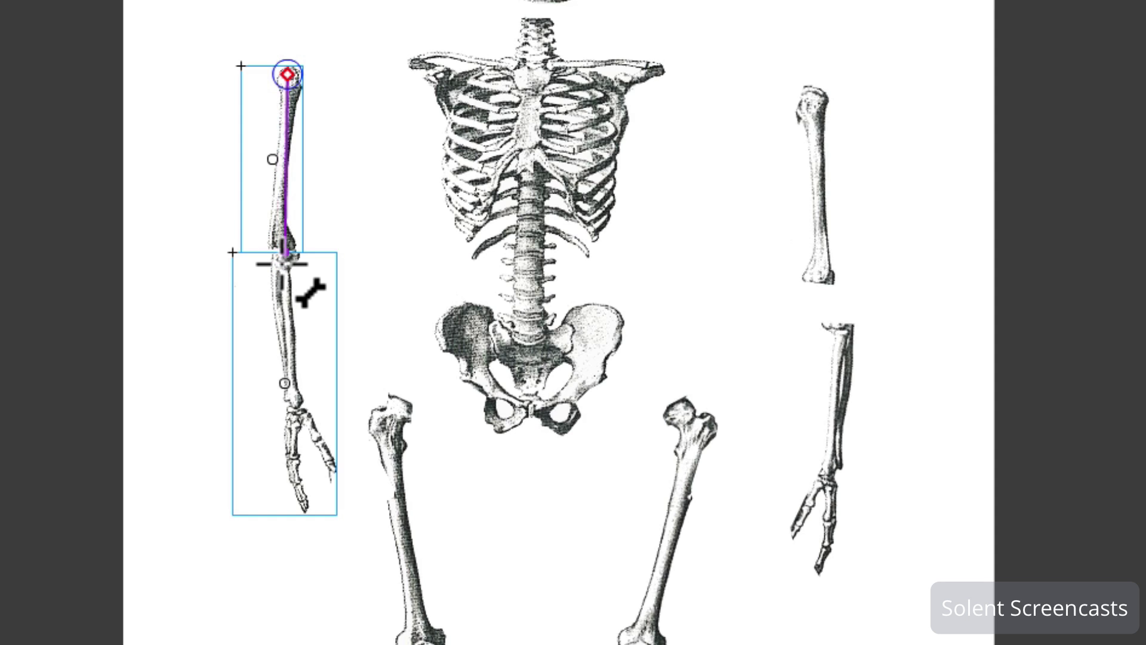
left_click(281, 267)
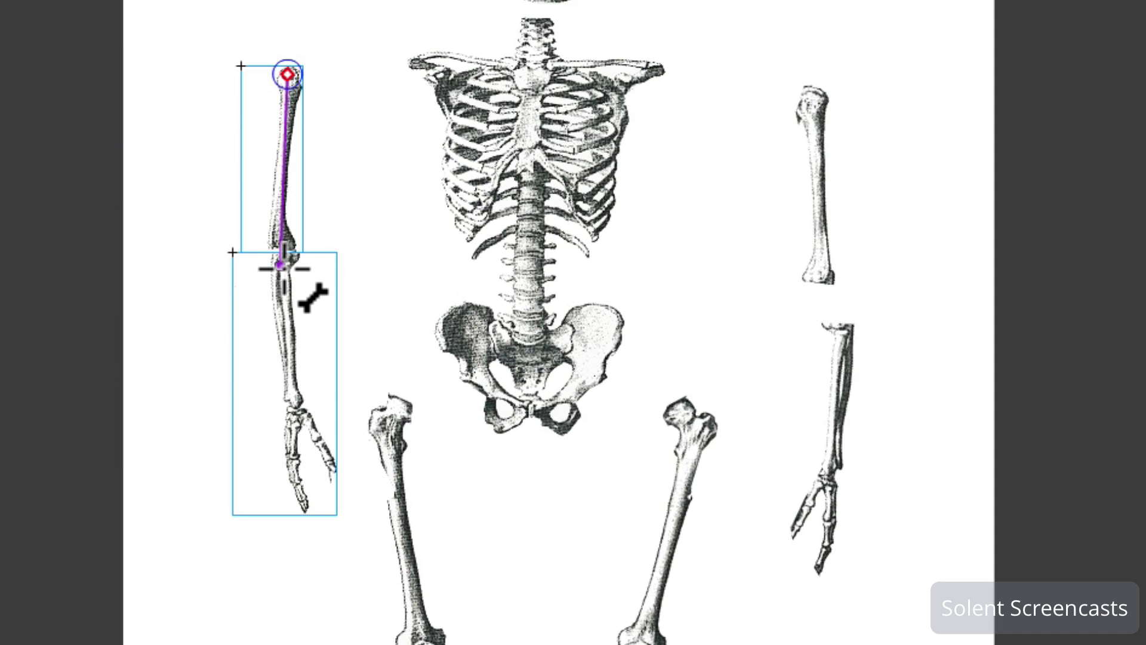
left_click_drag(280, 267, 283, 457)
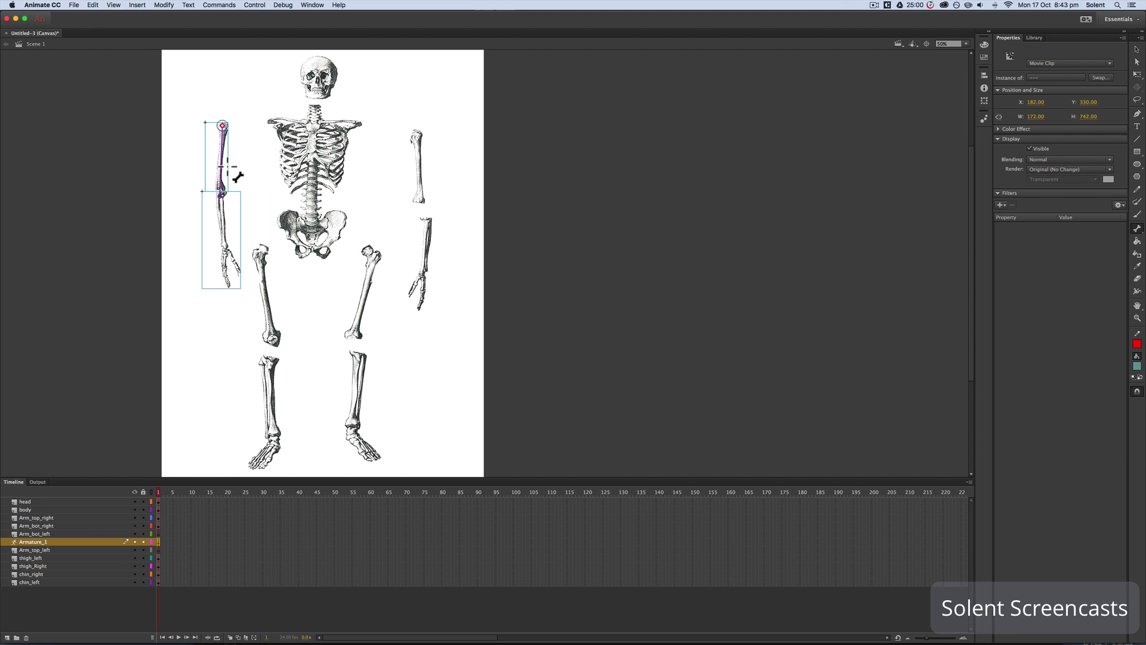
left_click(1133, 49)
mouse_move(232, 272)
left_mouse_down()
mouse_move(223, 251)
mouse_move(238, 242)
mouse_move(230, 314)
mouse_move(236, 250)
mouse_move(224, 281)
left_mouse_up()
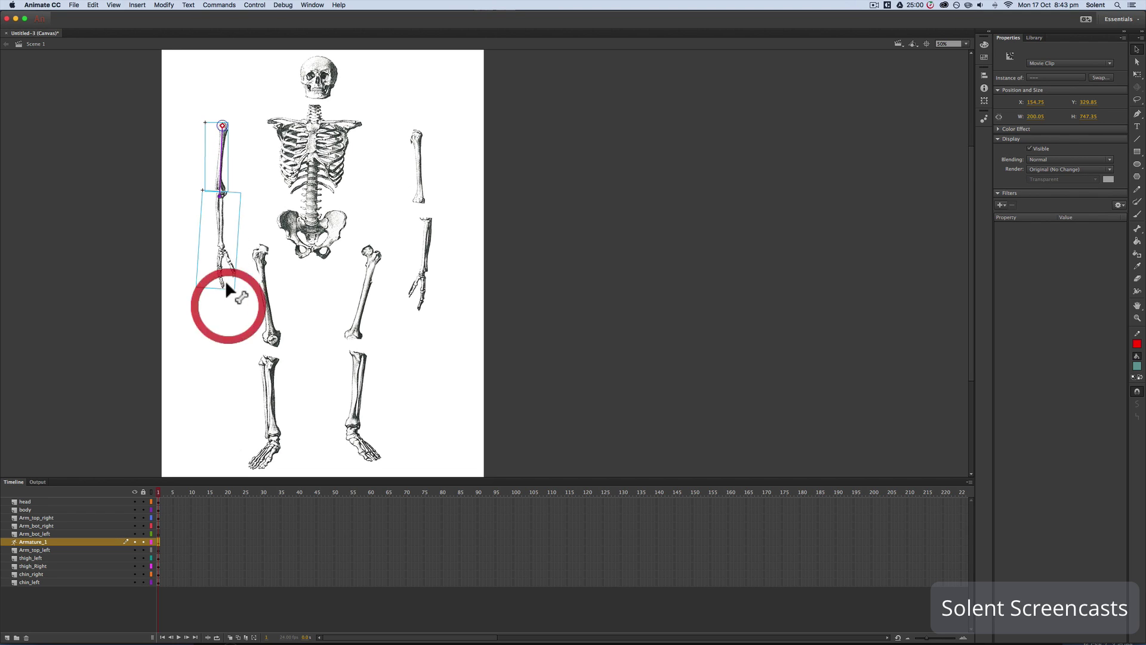
Step: Rename the new armature layer as left Arm
double_click(38, 543)
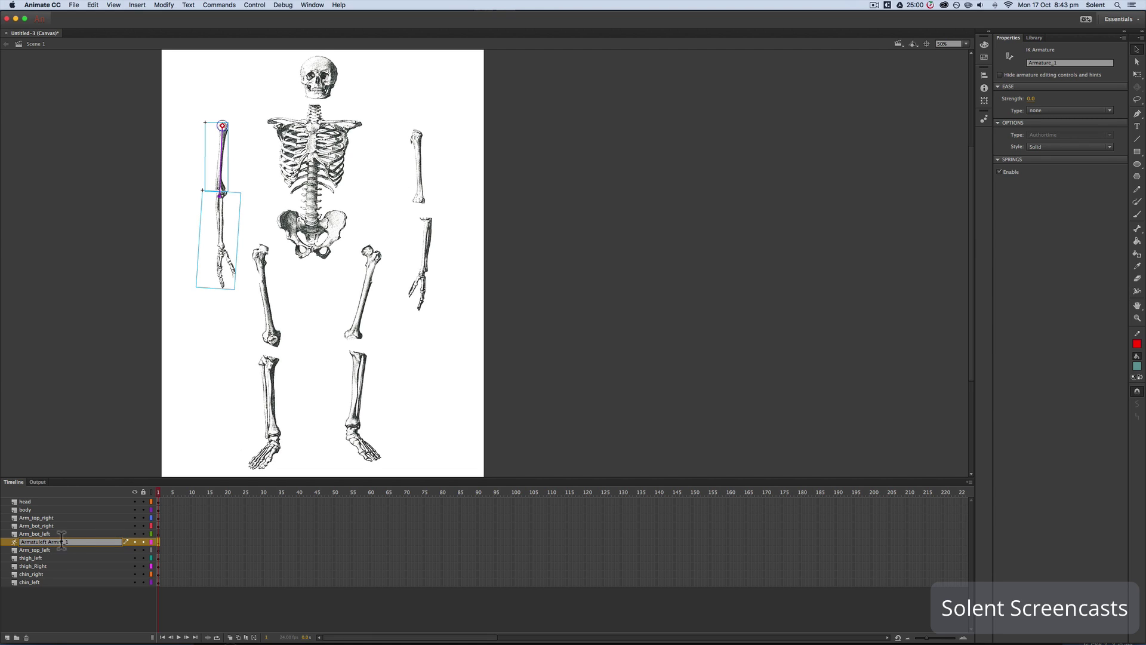
key("BackSpace")
key("BackSpace")
key("BackSpace")
left_click_drag(39, 542, 14, 539)
key("BackSpace")
Step: Move the Arm_top_right clip up to about Y 303 and join Arm_bot_right beneath it at about X 1104, Y 633
left_click(422, 197)
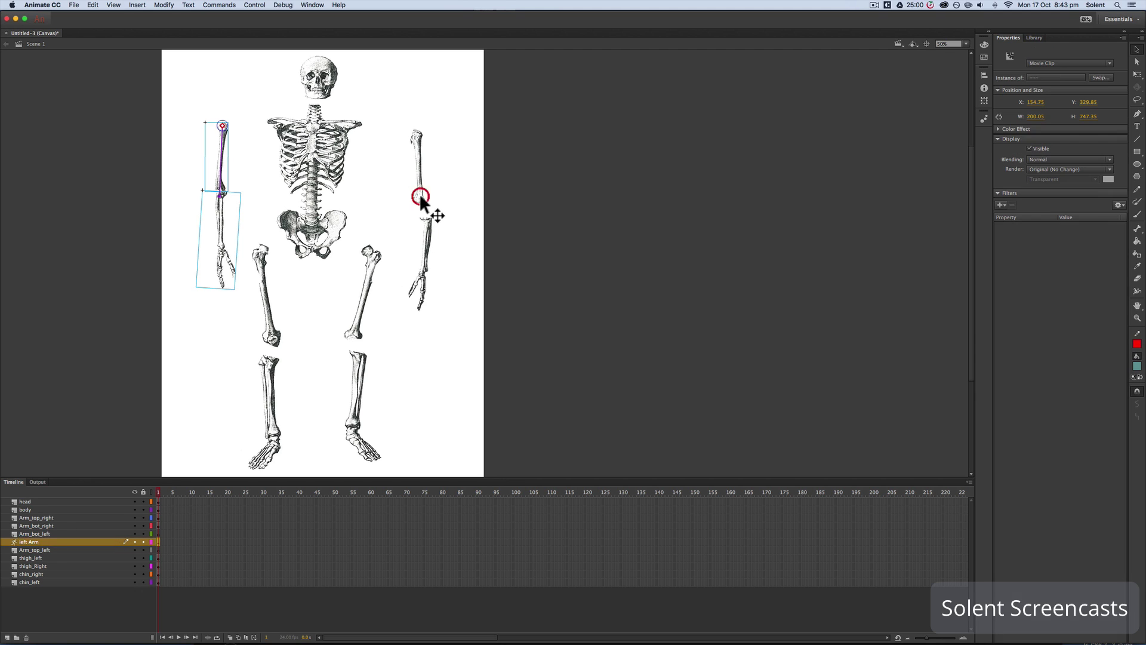
left_click(429, 235)
mouse_move(414, 192)
left_mouse_down()
mouse_move(430, 209)
mouse_move(428, 183)
left_mouse_up()
left_click_drag(430, 237, 430, 211)
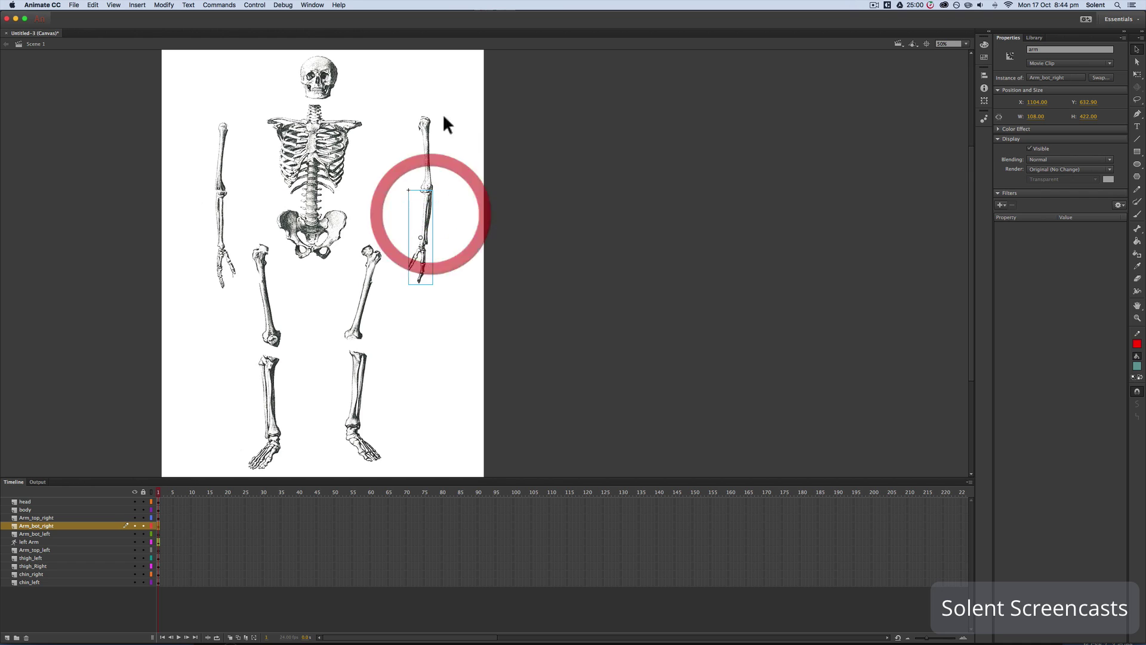
Step: Join Arm_top_right and Arm_bot_right with a bone running from the shoulder to the elbow
left_click(427, 151, "shift")
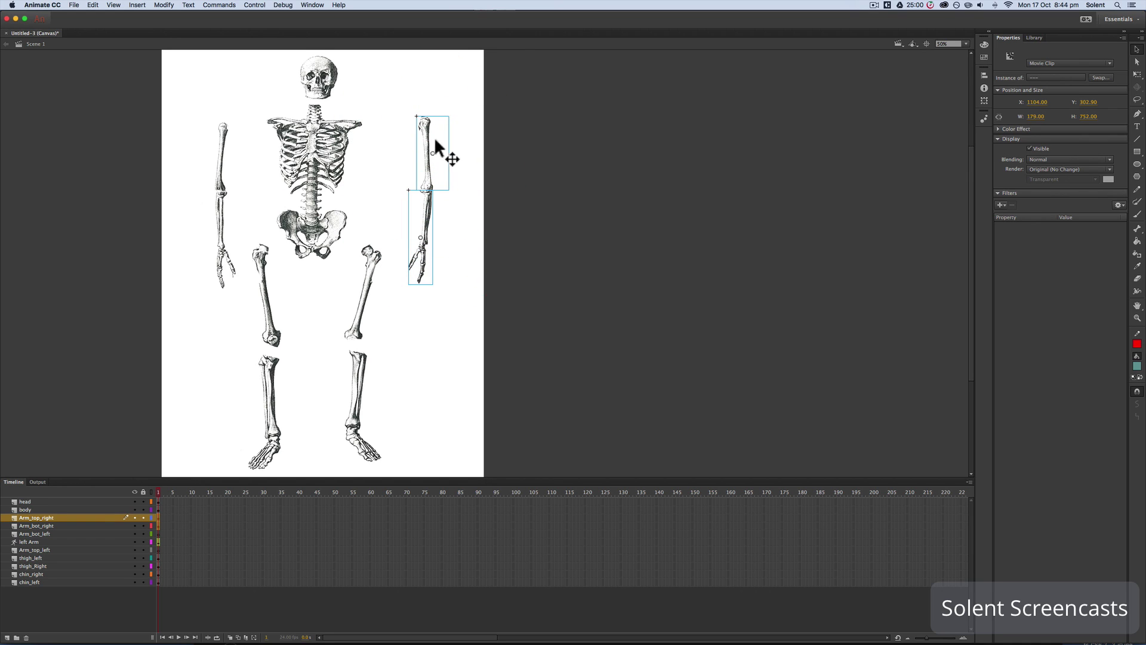
left_click(1138, 231)
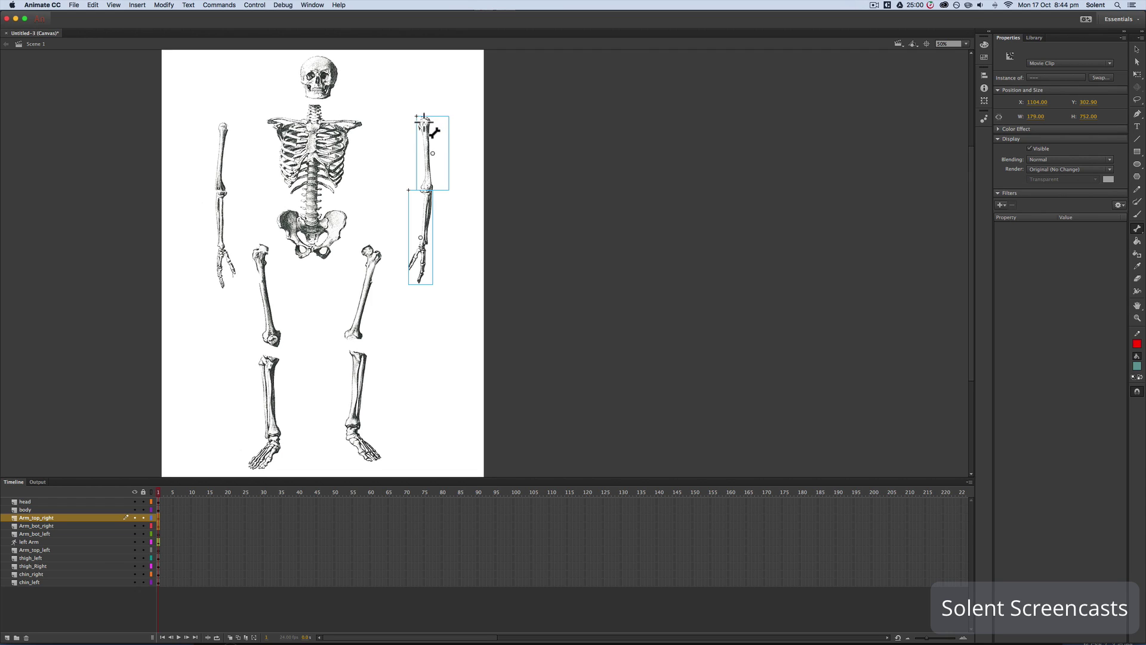
left_click_drag(422, 120, 434, 192)
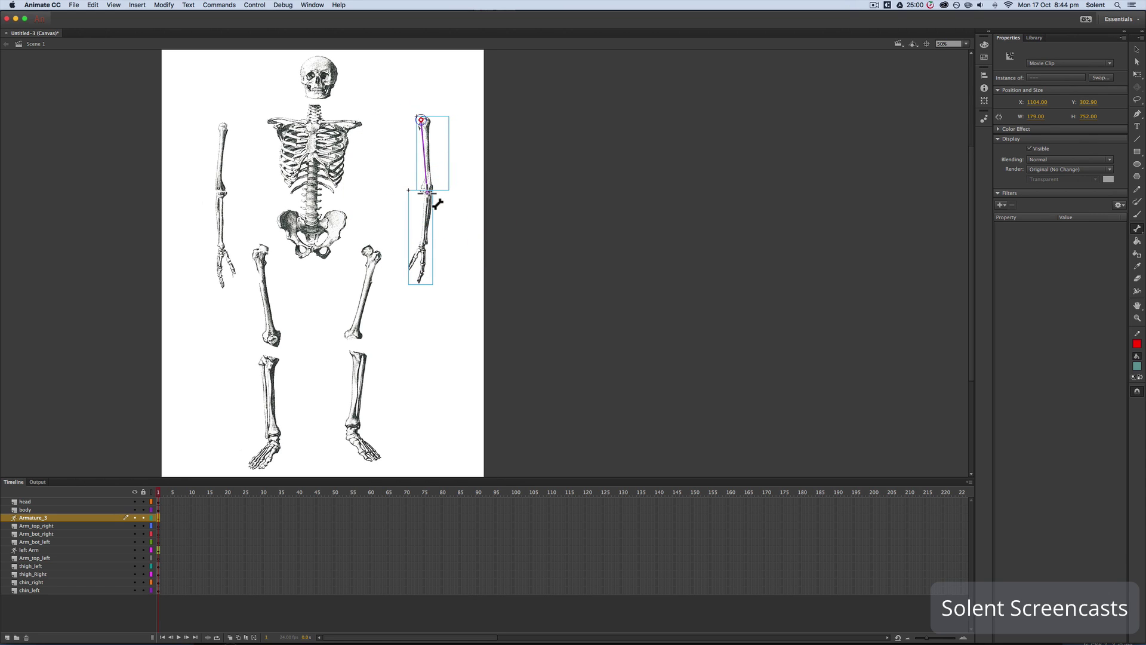
Step: Swing the rigged right arm in towards the body and rename its armature layer as right arm
left_click(1137, 50)
mouse_move(409, 257)
left_mouse_down()
mouse_move(410, 230)
mouse_move(414, 282)
mouse_move(400, 249)
mouse_move(394, 272)
left_mouse_up()
left_click(388, 320)
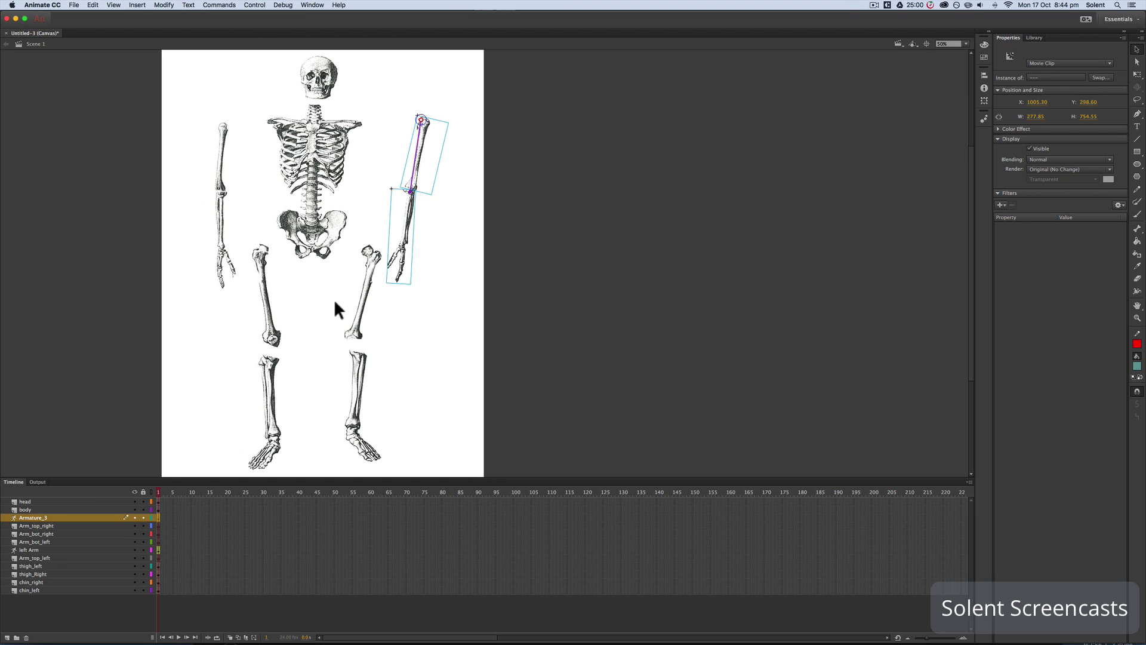
double_click(33, 518)
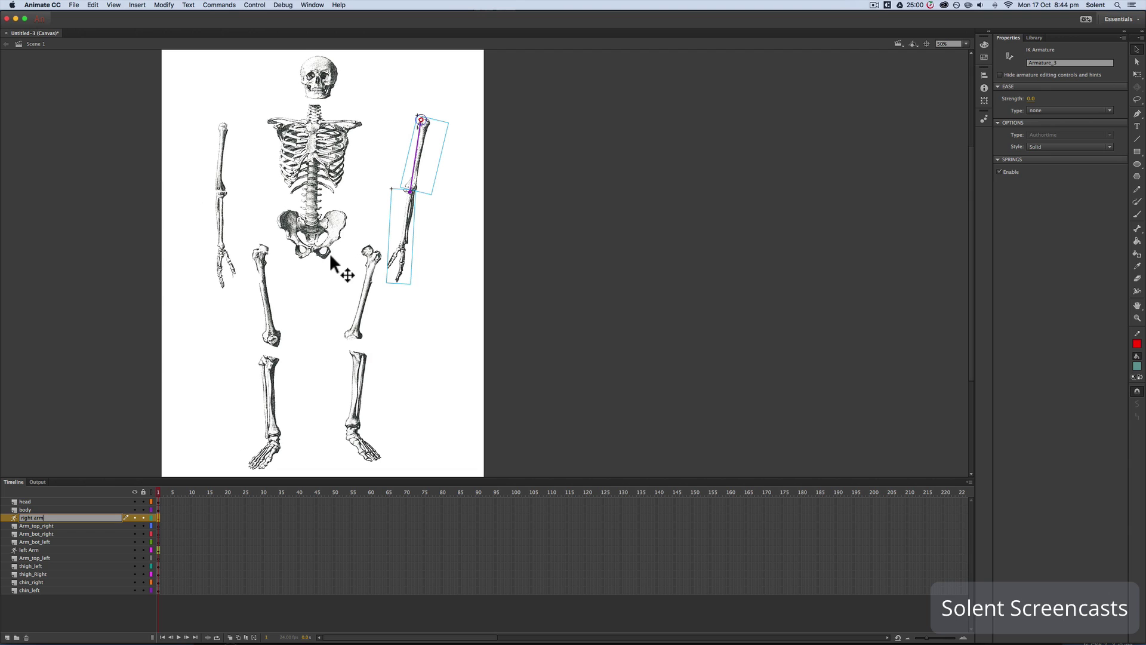
left_click(1138, 49)
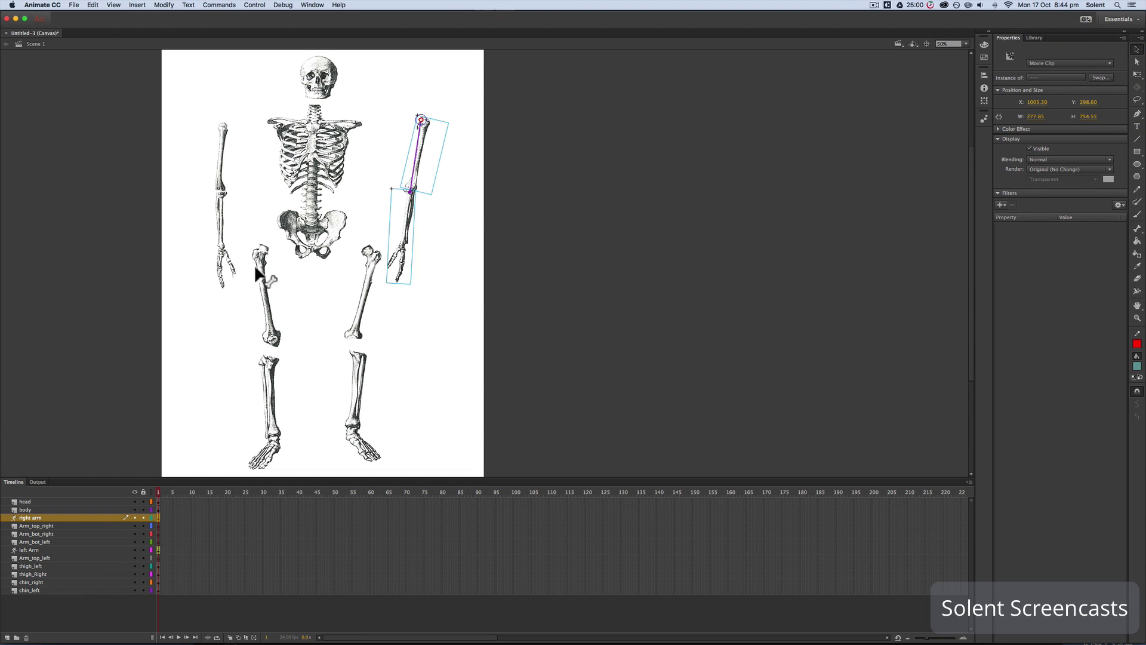
Step: Move chin_left up so it meets thigh_left at the knee, and shift the body clip up to about X 522, Y 155
left_click(267, 308)
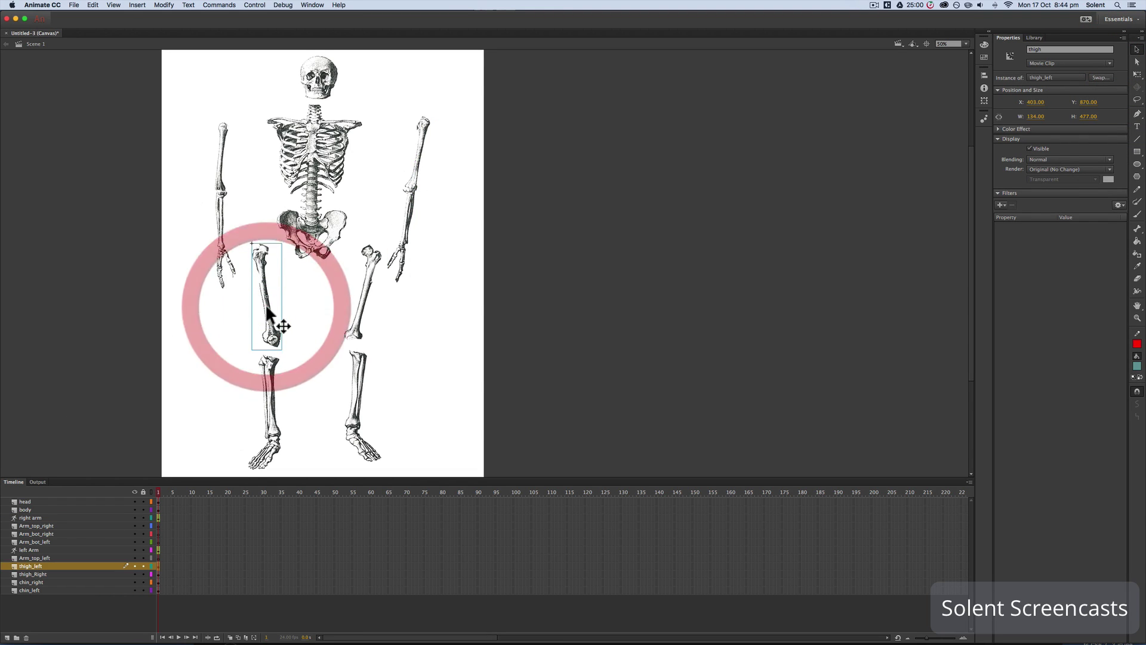
left_click_drag(274, 378, 276, 348)
left_click(273, 335, "shift")
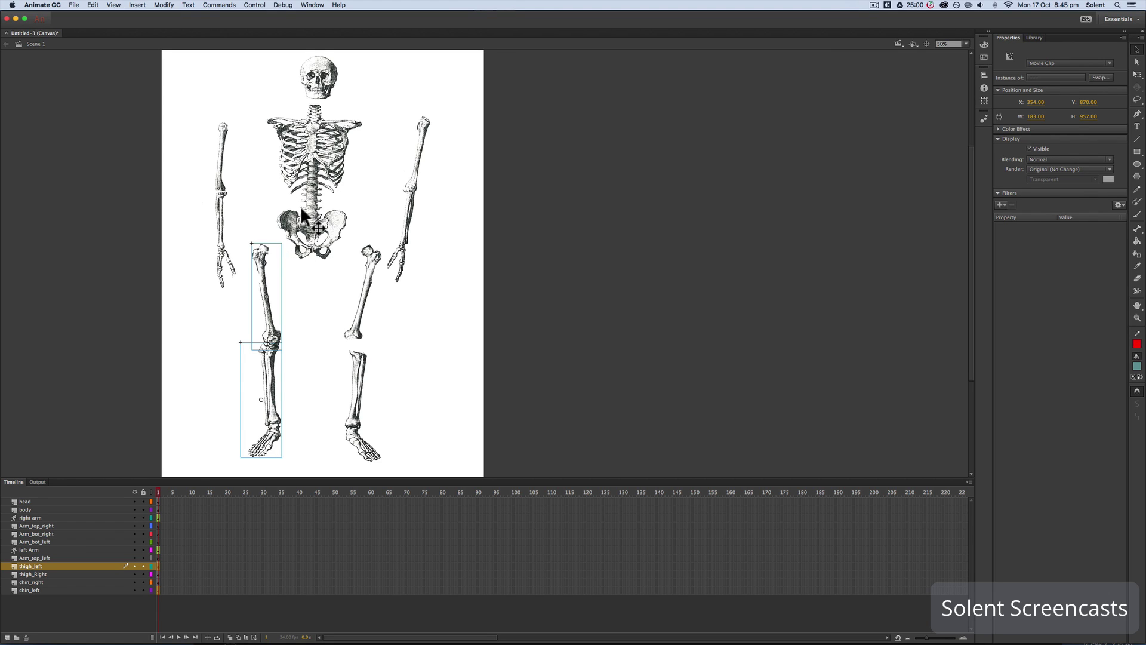
left_click(300, 238)
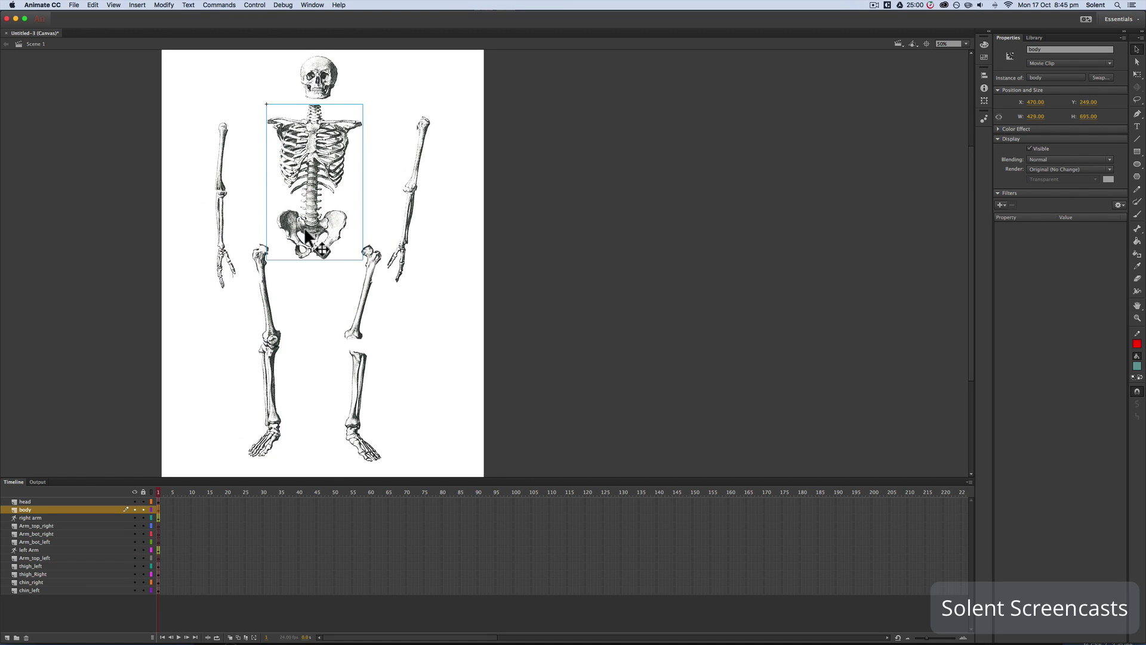
left_click_drag(312, 244, 320, 218)
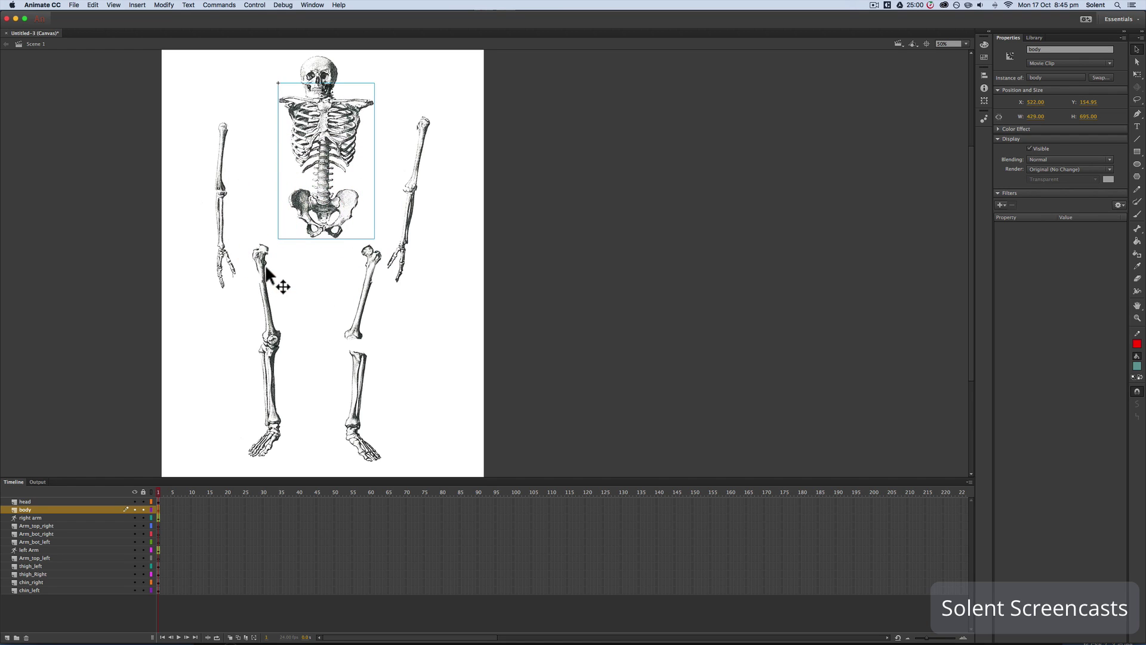
left_click(263, 267)
left_click(317, 225, "shift")
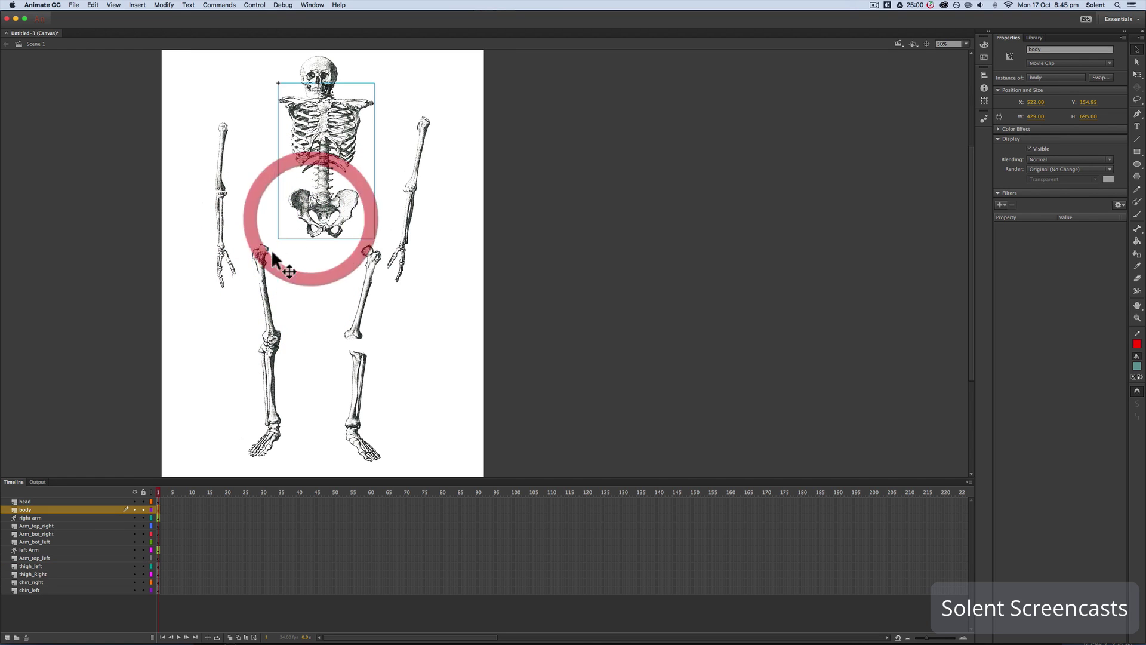
left_click(267, 260)
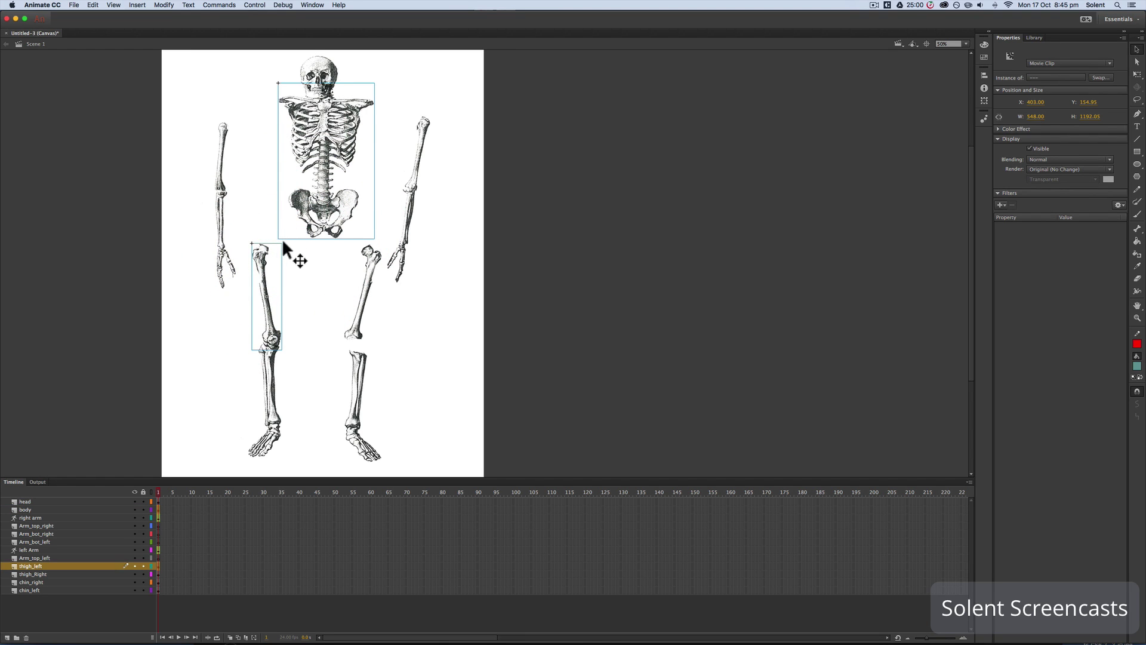
left_click(292, 249)
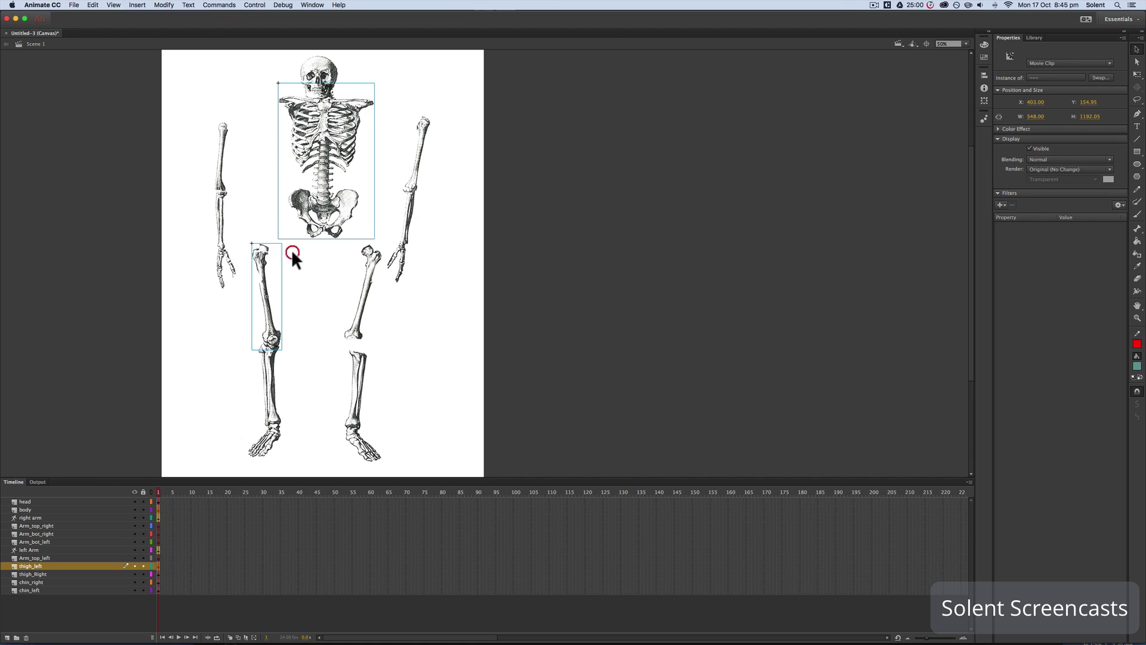
Step: Join thigh_left and chin_left with a bone running from the hip to the knee, and swing the lower leg slightly to test the joint
left_click(263, 290)
left_click(270, 371, "shift")
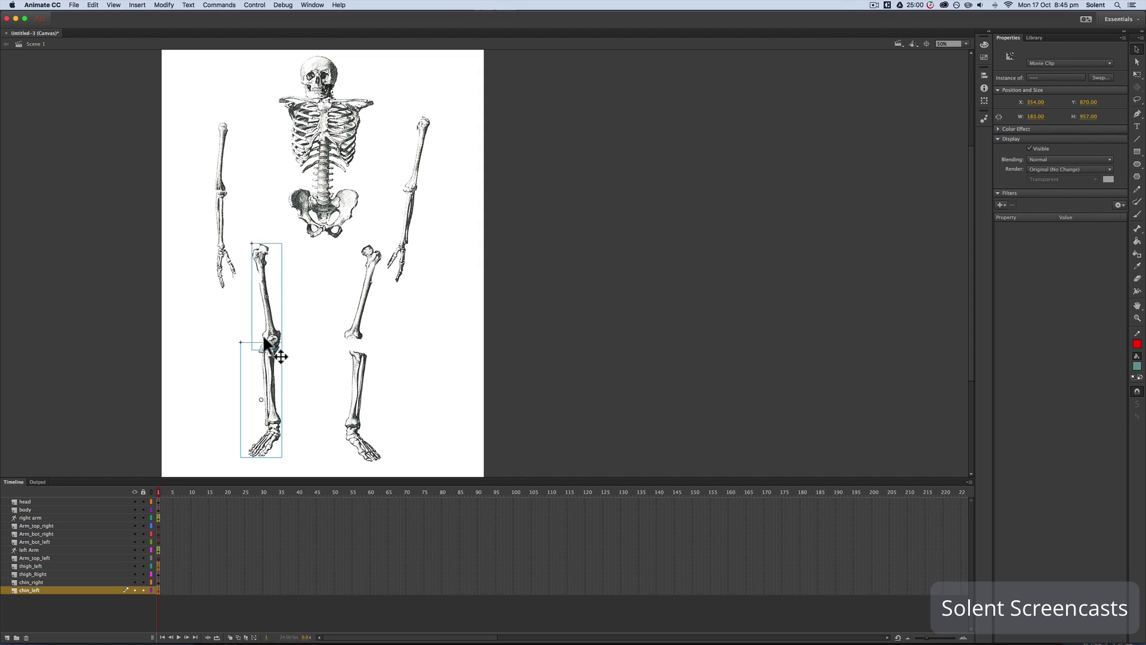
left_click(1138, 230)
left_click_drag(266, 243, 267, 349)
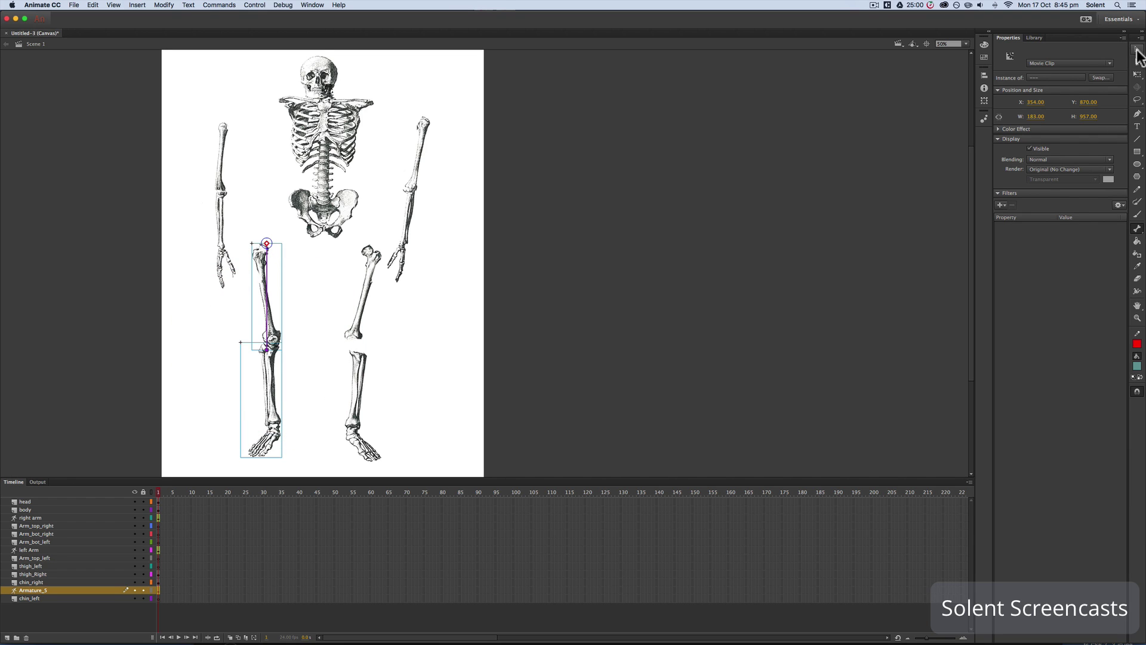
left_click(1138, 49)
left_click(284, 396)
left_click_drag(284, 396, 276, 421)
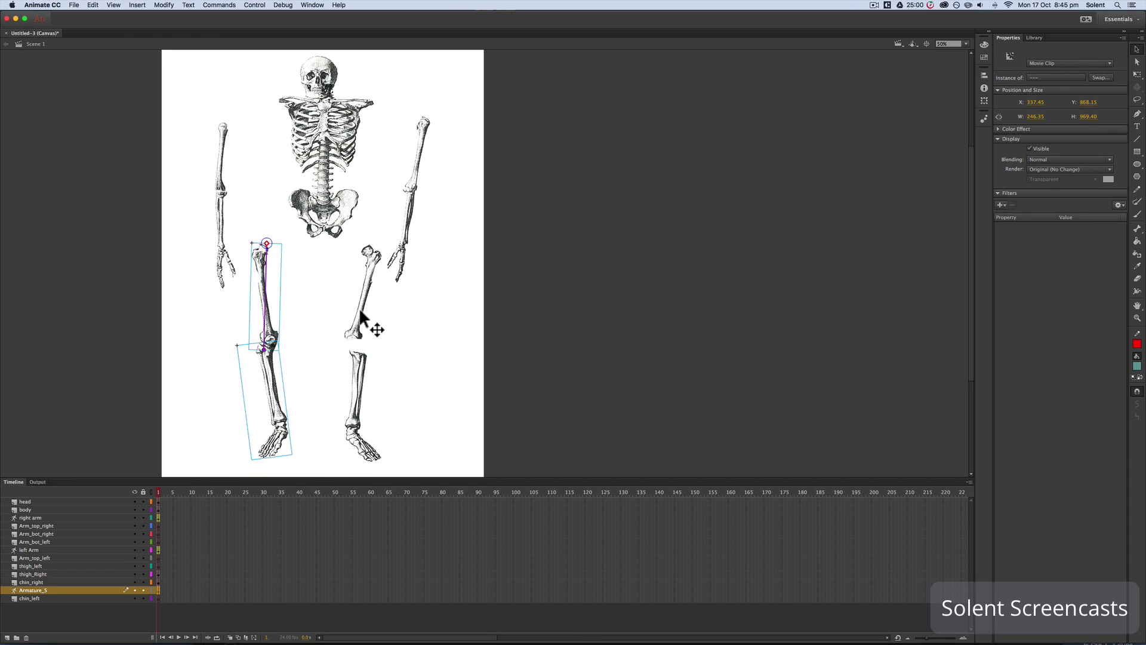
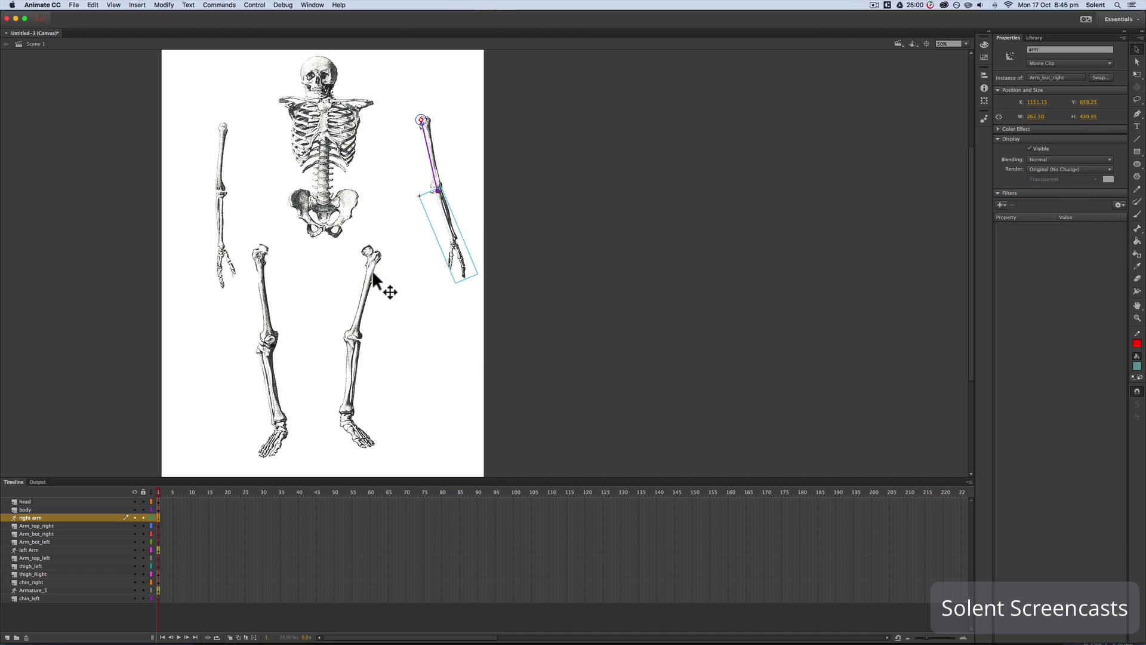
left_click(337, 209)
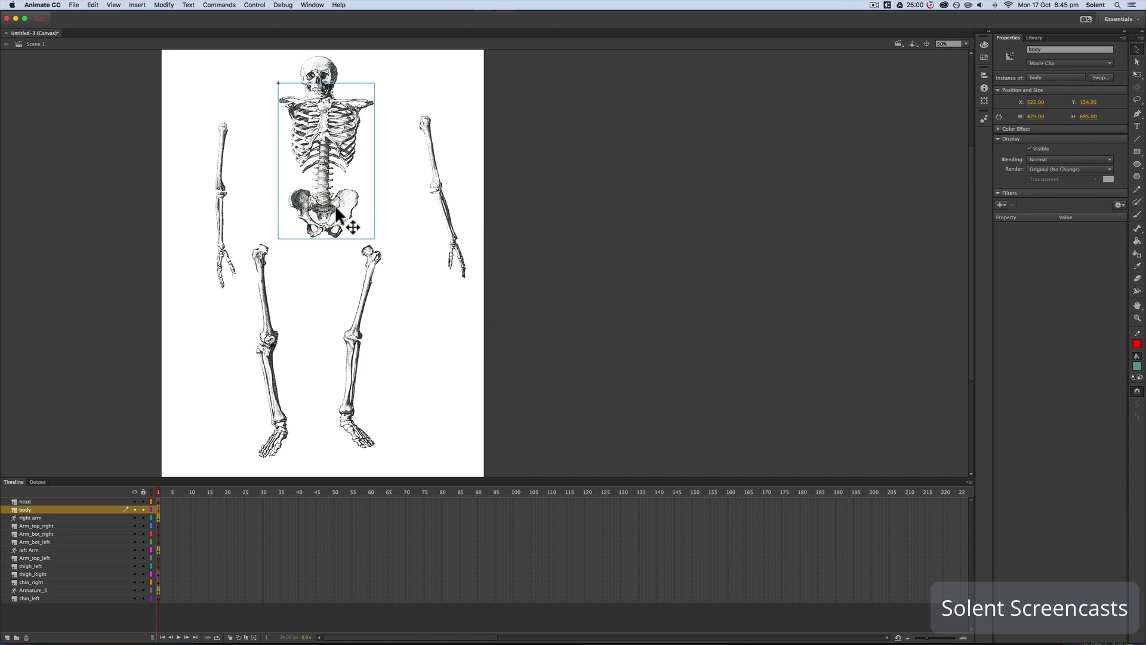
left_click(369, 267)
left_click(343, 213, "shift")
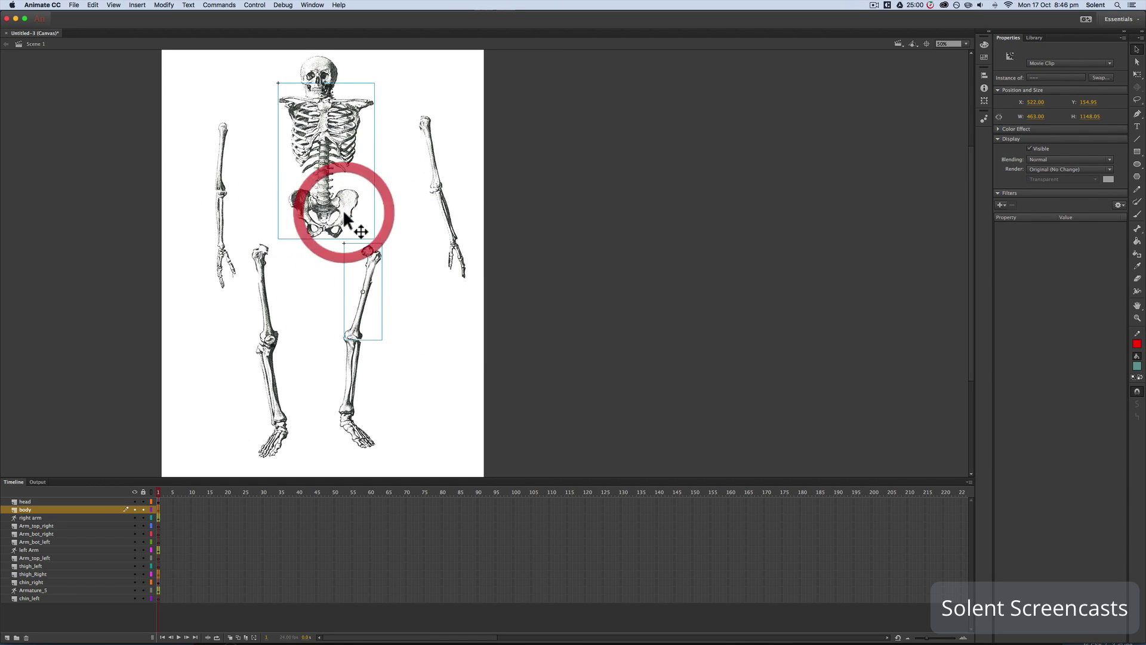
Step: Join thigh_Right and chin_right with a bone running from the hip to the knee
left_click(355, 365)
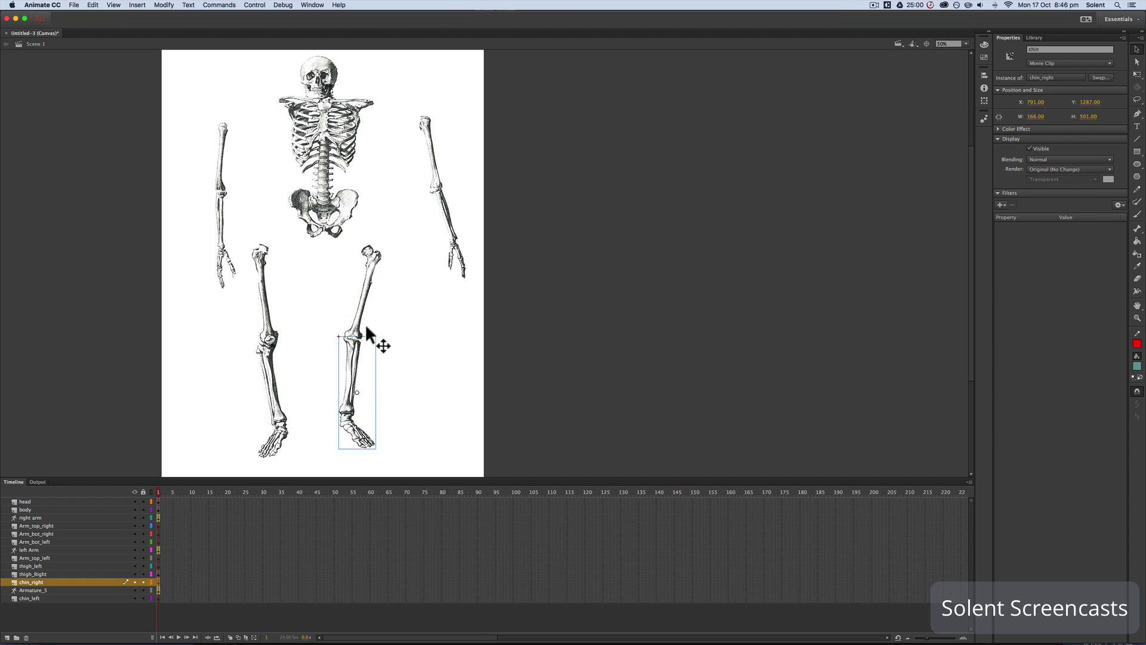
left_click(360, 303, "shift")
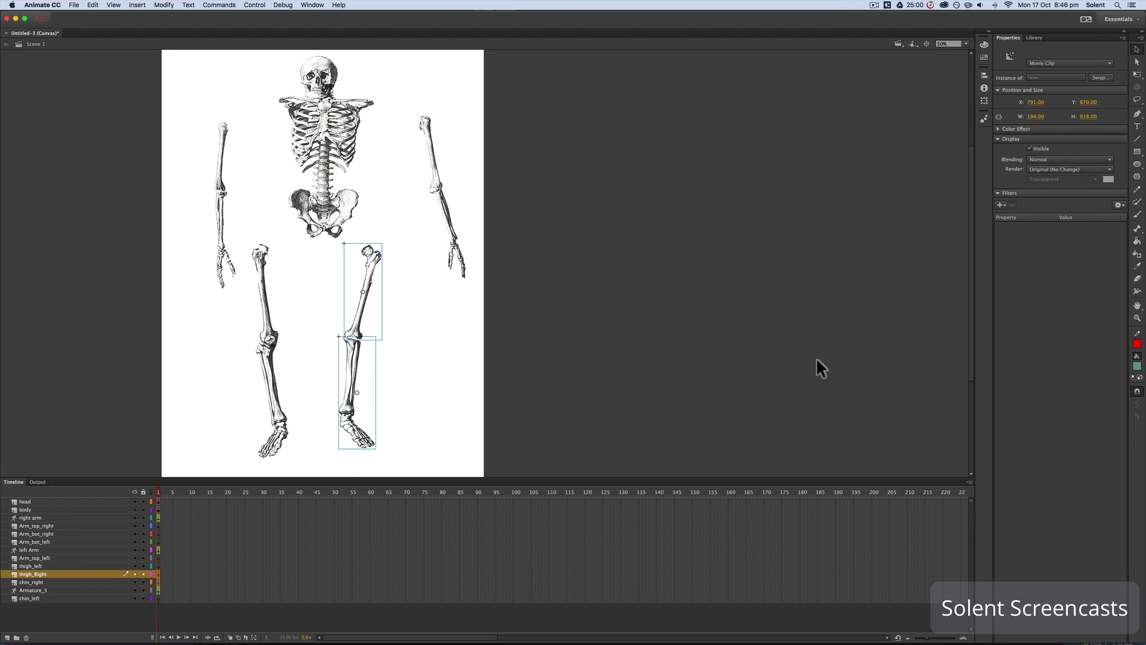
left_click(1138, 229)
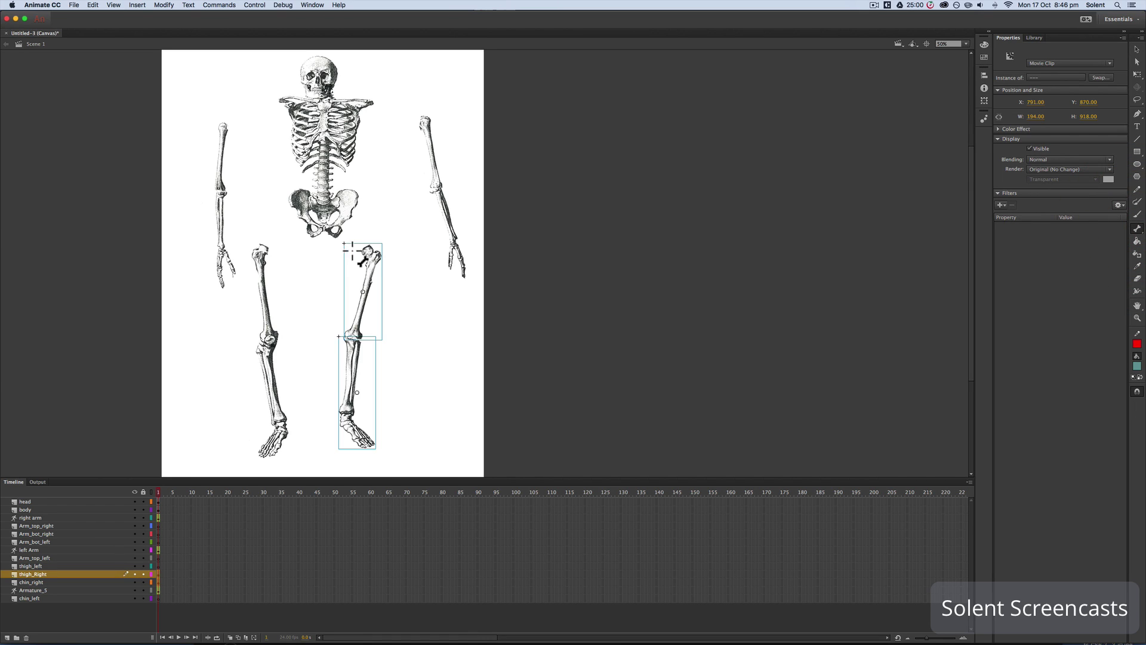
left_click_drag(368, 247, 354, 343)
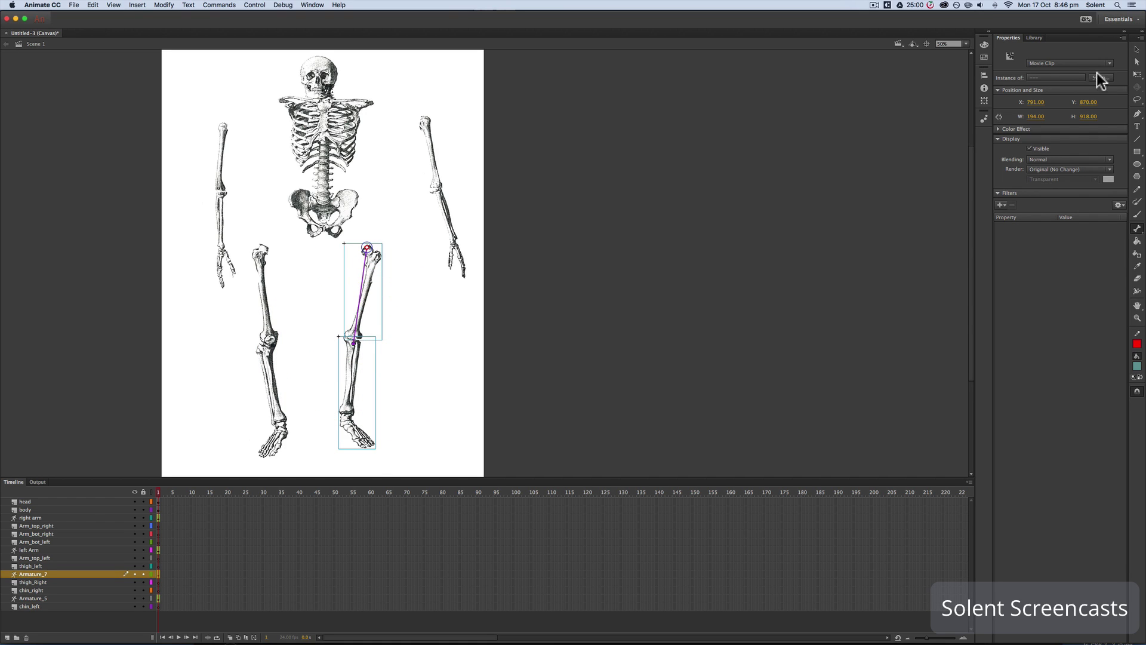
Step: Bend the rigged right leg at the knee and rename its armature layer as right Leg
left_click(1135, 50)
mouse_move(356, 421)
left_mouse_down()
mouse_move(323, 402)
mouse_move(356, 373)
mouse_move(352, 431)
left_mouse_up()
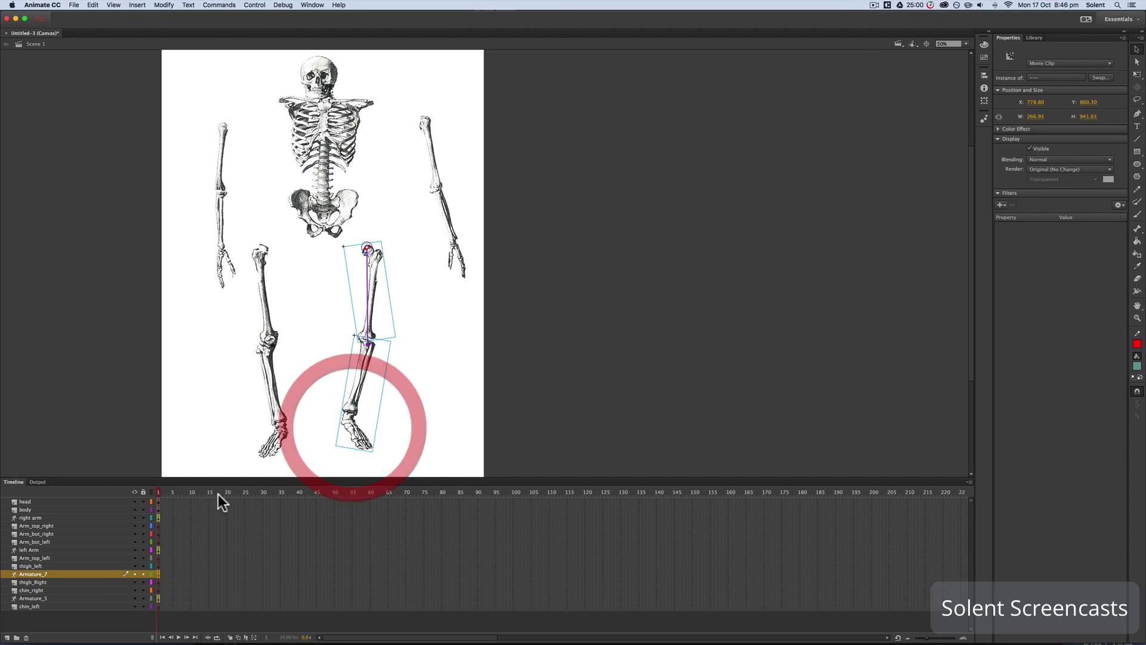
double_click(38, 574)
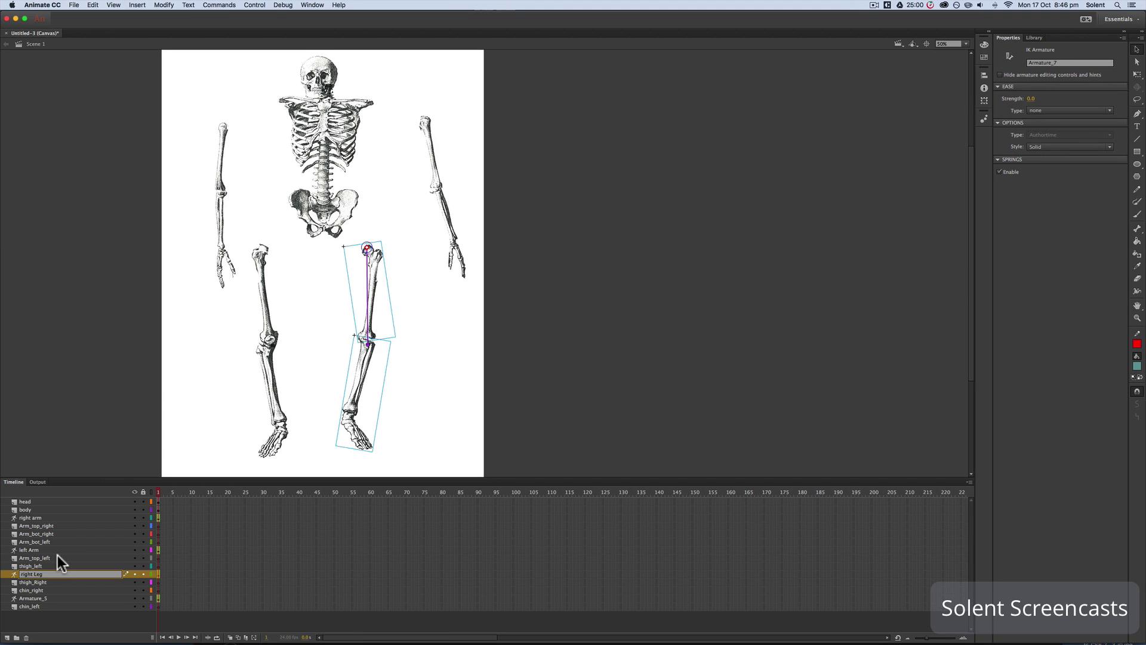
Step: Rename the armature layer of the rigged left leg as left leg
left_click(37, 598)
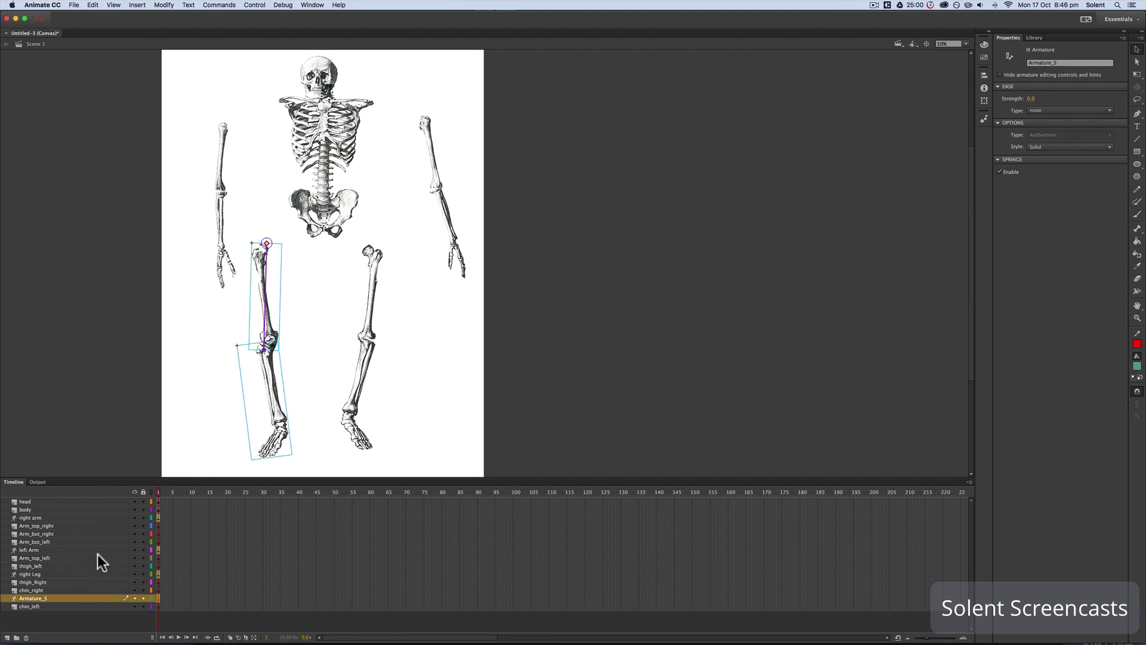
double_click(35, 599)
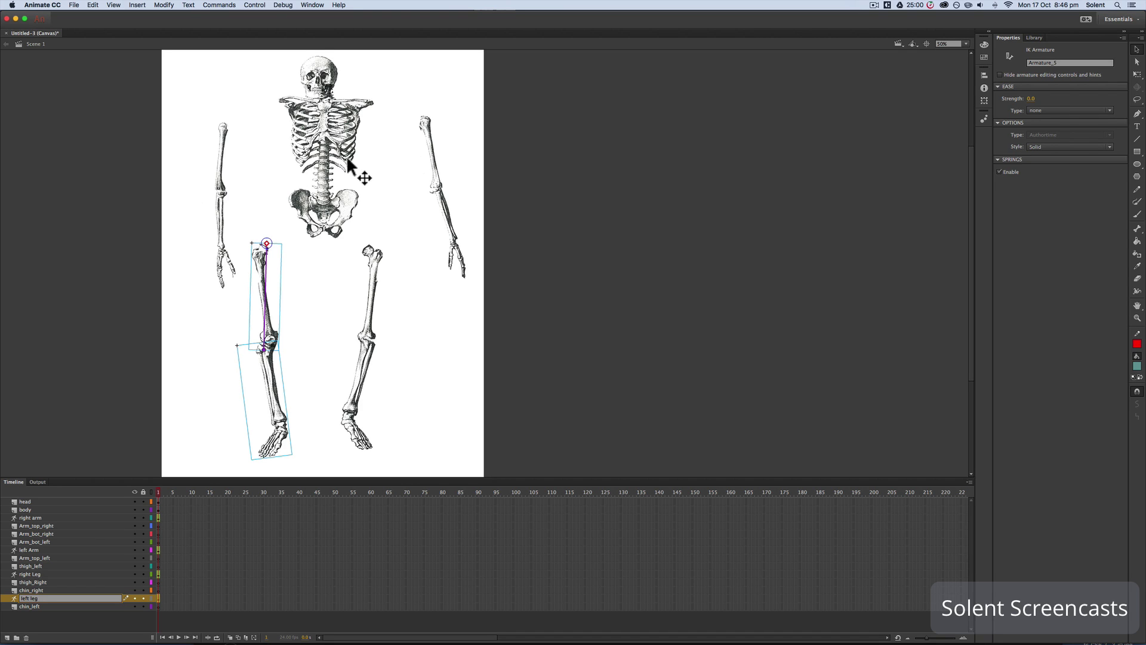
Step: Place the body clip beneath the skull at about X 490, Y 215, and join it to the head with a bone from pelvis to jaw
mouse_move(327, 153)
left_mouse_down()
mouse_move(316, 173)
mouse_move(321, 162)
left_mouse_up()
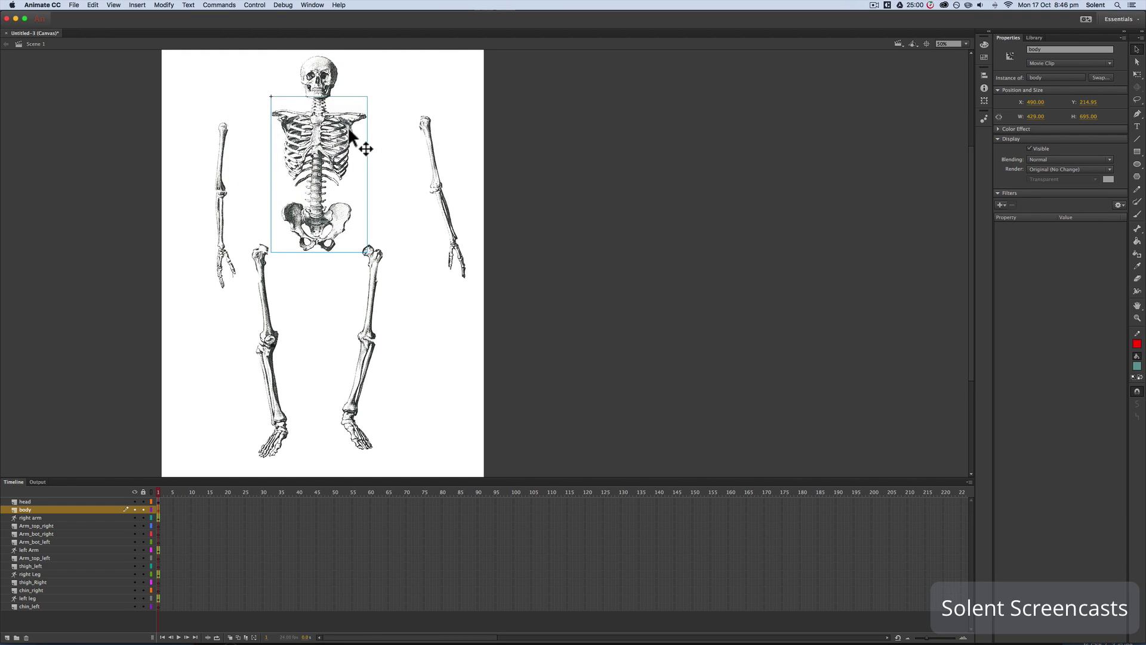
left_click(319, 75, "shift")
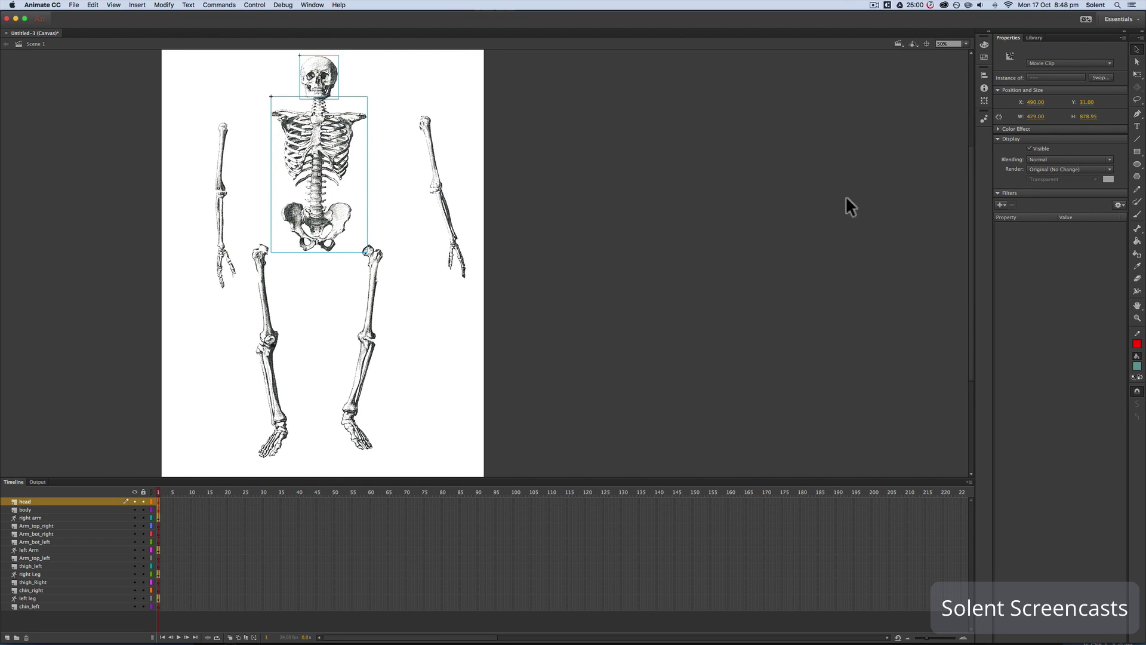
left_click(1138, 230)
left_click_drag(316, 227, 319, 89)
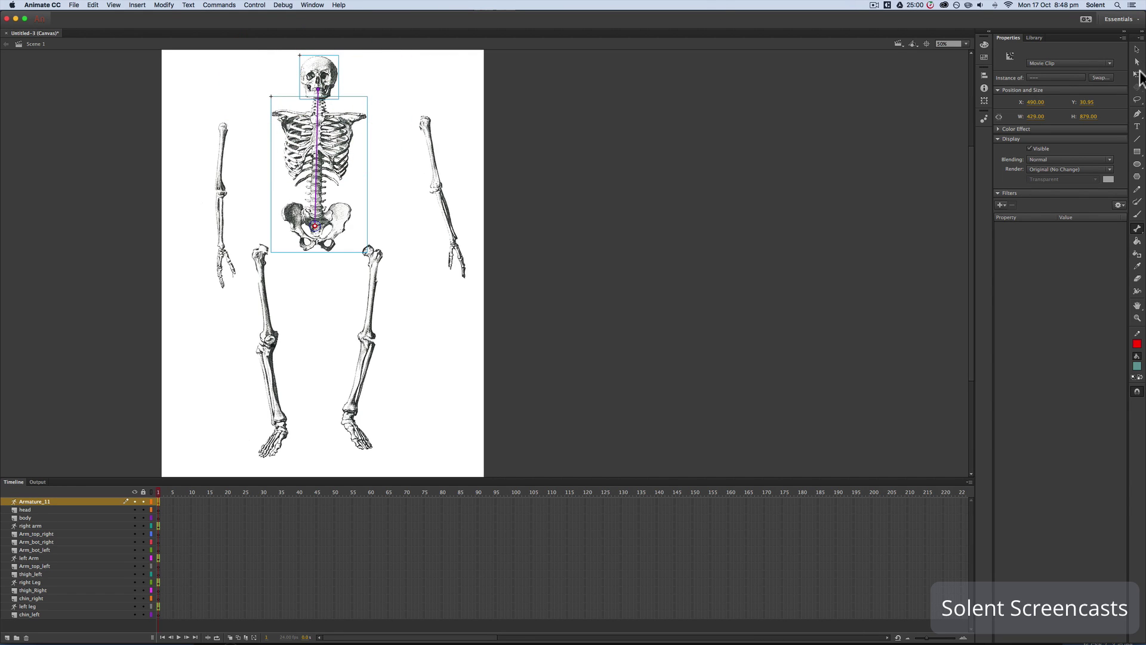
left_click(1137, 50)
mouse_move(330, 76)
left_mouse_down()
mouse_move(348, 88)
mouse_move(311, 93)
mouse_move(298, 63)
mouse_move(321, 82)
mouse_move(335, 67)
mouse_move(310, 46)
mouse_move(328, 64)
mouse_move(299, 84)
mouse_move(320, 61)
mouse_move(328, 90)
mouse_move(320, 66)
mouse_move(336, 55)
mouse_move(329, 82)
mouse_move(335, 64)
left_mouse_up()
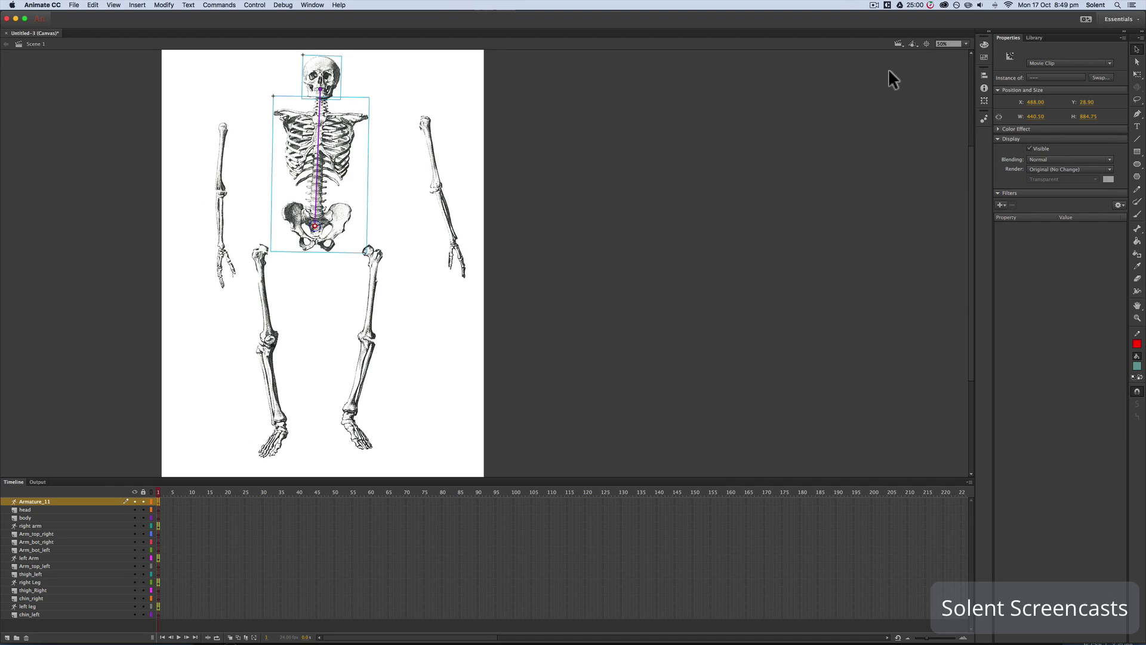
Step: With the Free Transform tool, move the whole rigged right arm onto its shoulder, at about X 868, Y 288
left_click(1138, 74)
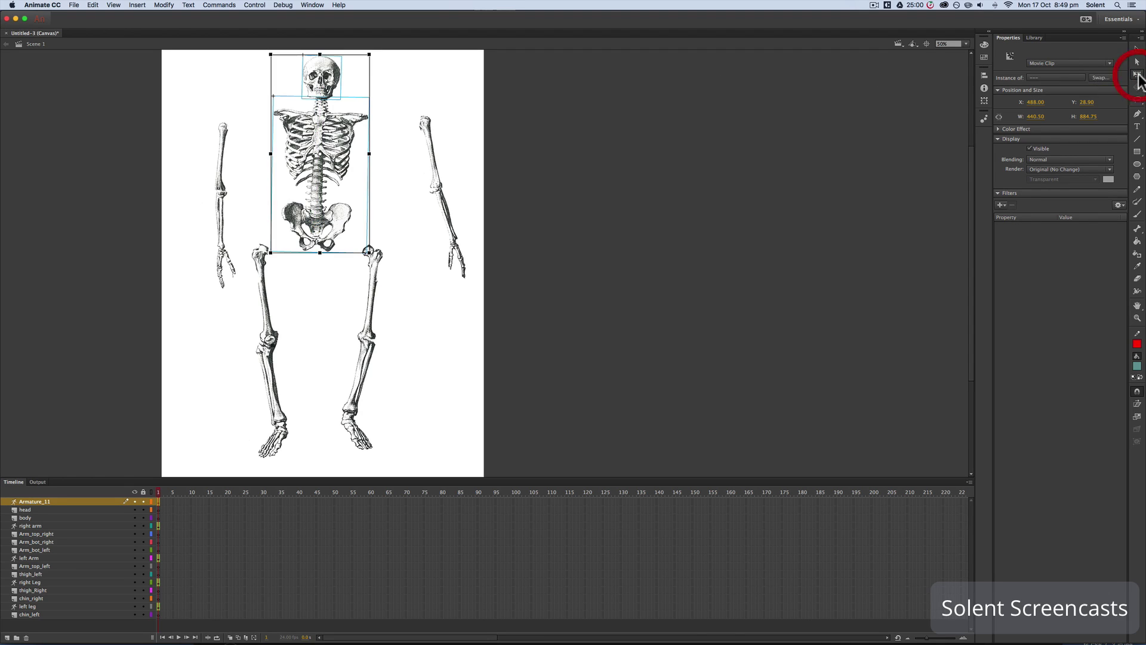
left_click(433, 154)
left_click_drag(431, 159, 411, 154)
key("cmd+z")
left_click(453, 243)
left_click_drag(440, 238, 391, 233)
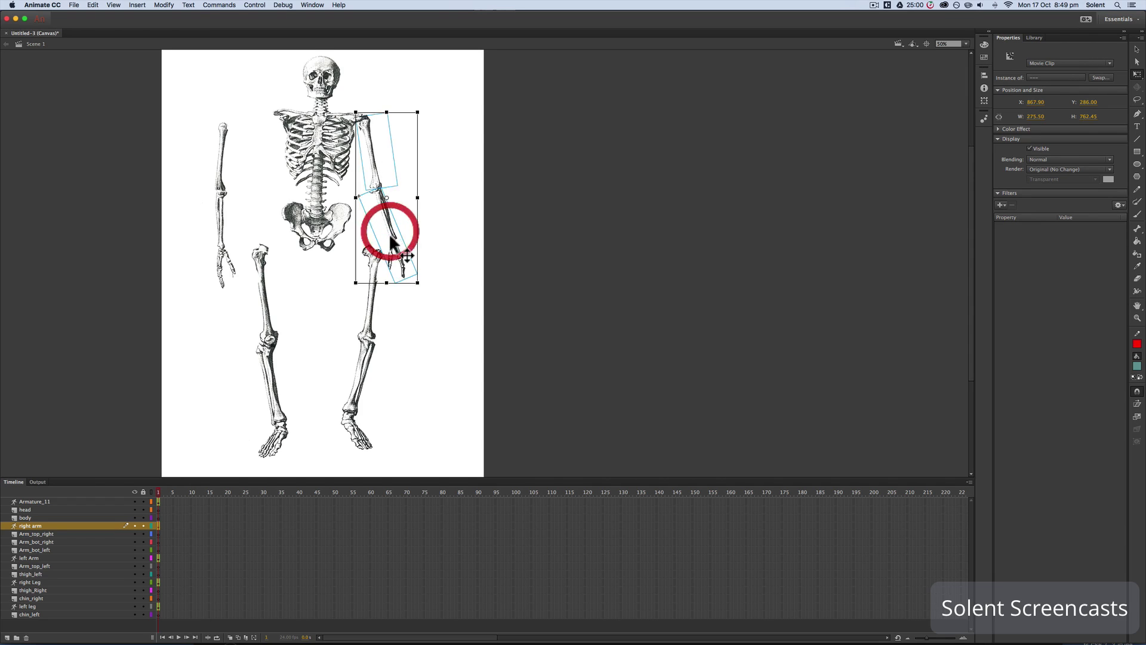
Step: Move the rigged right leg and left leg under the pelvis, placing the left leg at about X 477, Y 810
left_click(367, 329)
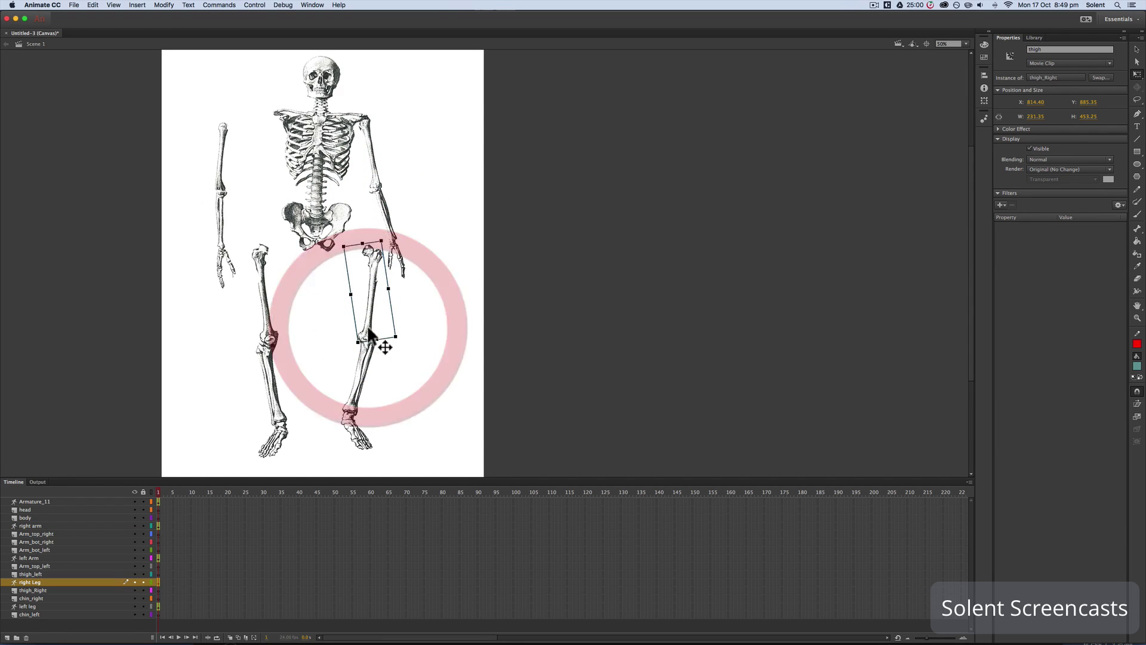
left_click_drag(359, 365, 333, 354)
left_click(270, 326)
left_click_drag(271, 399, 300, 378)
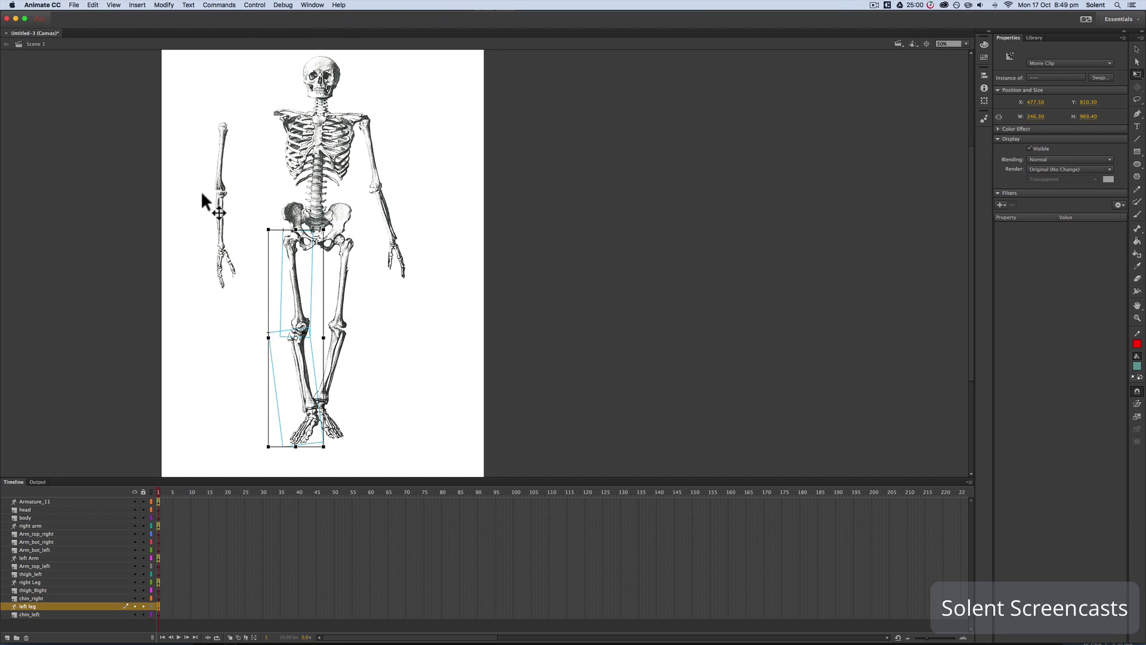
Step: Move the whole rigged left arm onto its shoulder, at about X 395, Y 301
left_click(220, 207)
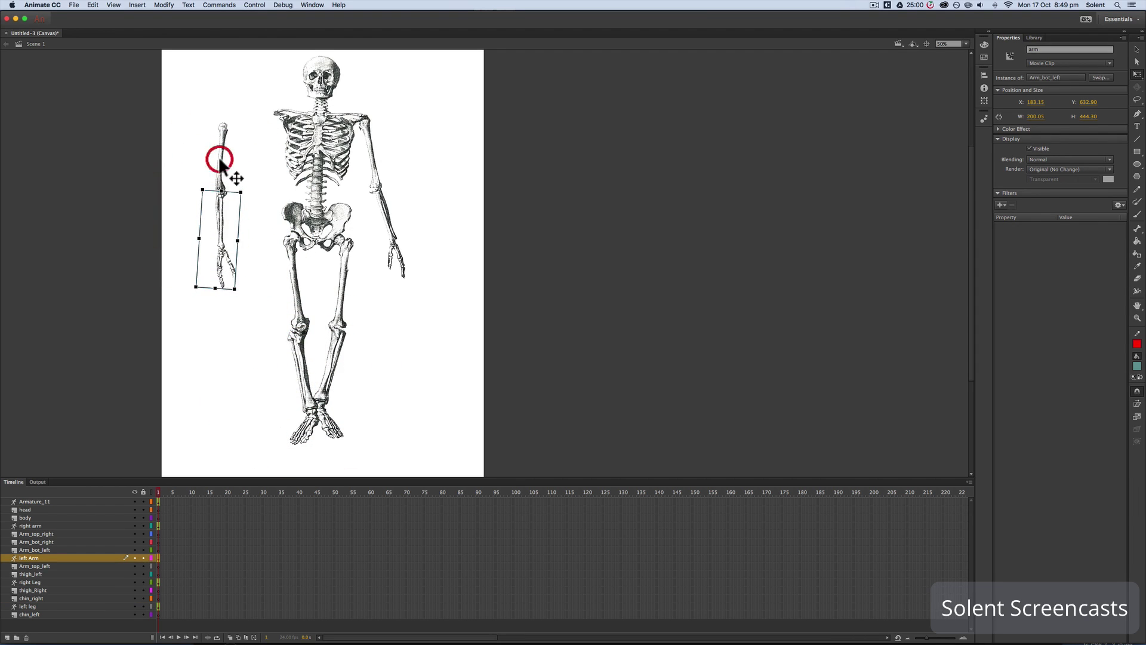
left_click_drag(220, 173, 272, 152)
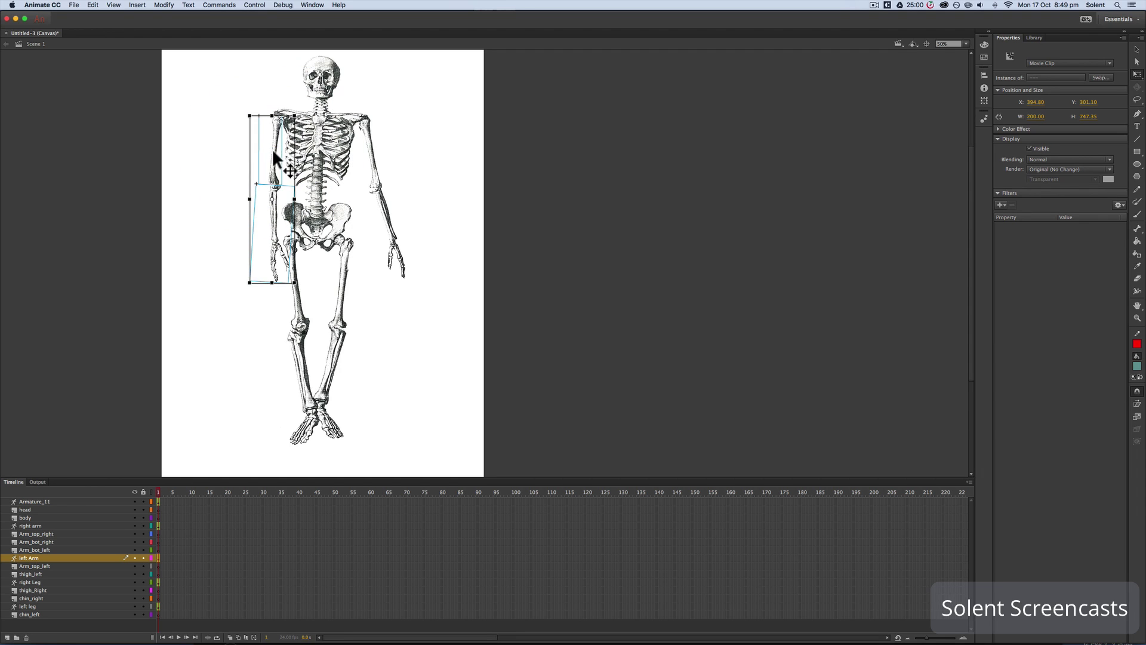
Step: Pose both rigged arms with the Selection tool so the elbows bend outward away from the body
left_click(1139, 50)
mouse_move(270, 224)
left_mouse_down()
mouse_move(263, 208)
mouse_move(263, 228)
left_mouse_up()
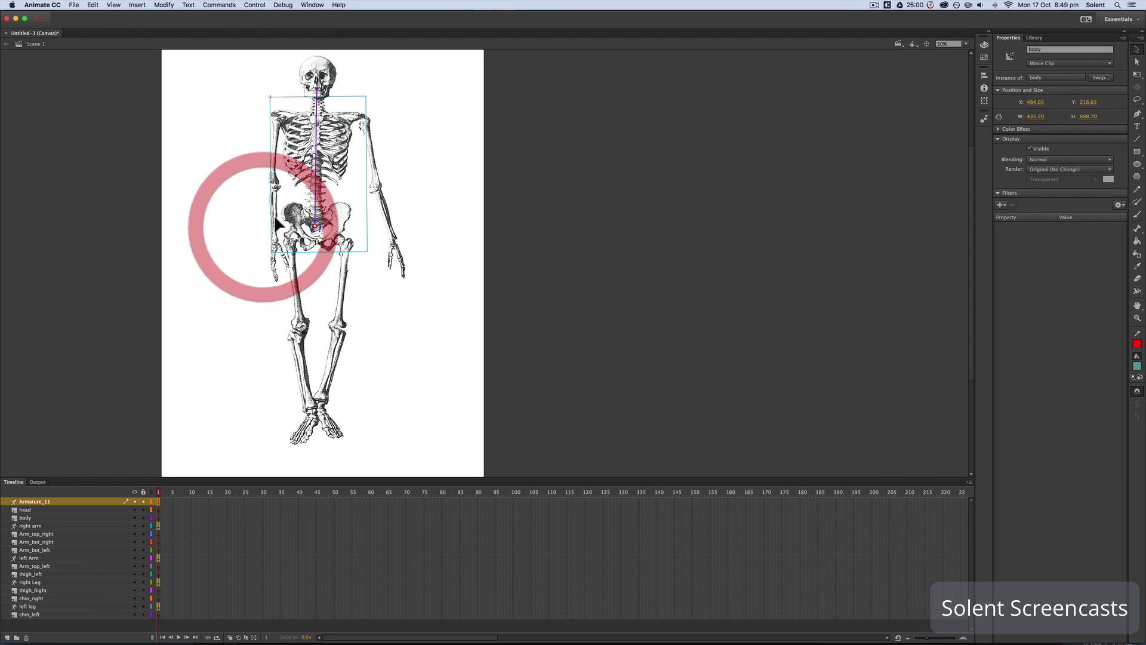
mouse_move(273, 274)
left_mouse_down()
mouse_move(271, 254)
mouse_move(262, 258)
left_mouse_up()
left_click_drag(395, 259, 382, 239)
Step: Spread both rigged legs outward with slightly bent knees, and readjust the forearms of the pose
left_click_drag(300, 331, 300, 366)
left_click_drag(225, 327, 287, 410)
left_click_drag(344, 334, 358, 328)
left_click_drag(368, 425, 352, 416)
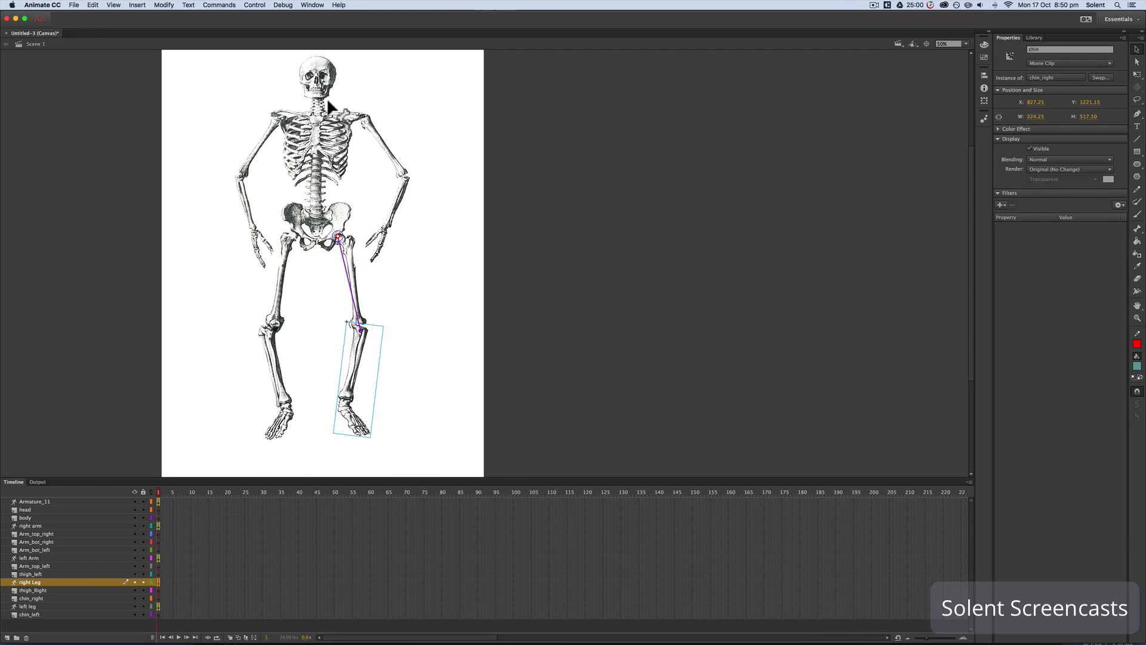
mouse_move(249, 212)
left_mouse_down()
mouse_move(238, 191)
mouse_move(227, 248)
mouse_move(246, 197)
mouse_move(238, 207)
left_mouse_up()
mouse_move(378, 252)
left_mouse_down()
mouse_move(382, 268)
mouse_move(375, 237)
mouse_move(375, 260)
left_mouse_up()
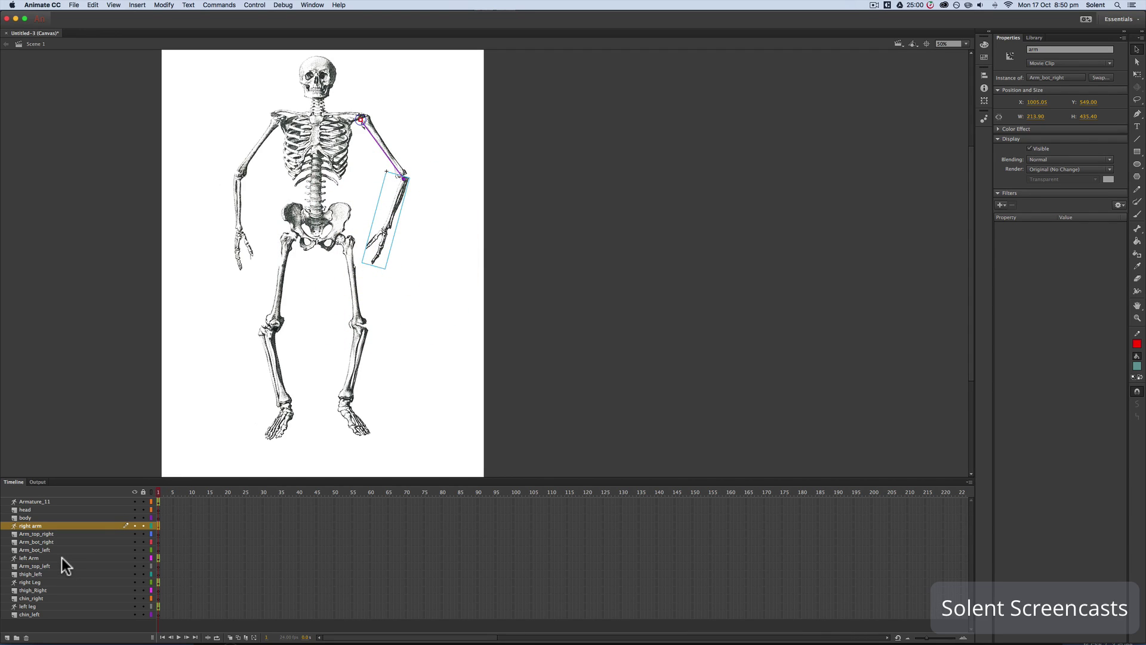
Step: Reorder the layers so right arm, left Arm, right Leg and left leg sit directly below Armature_11
left_click(21, 607)
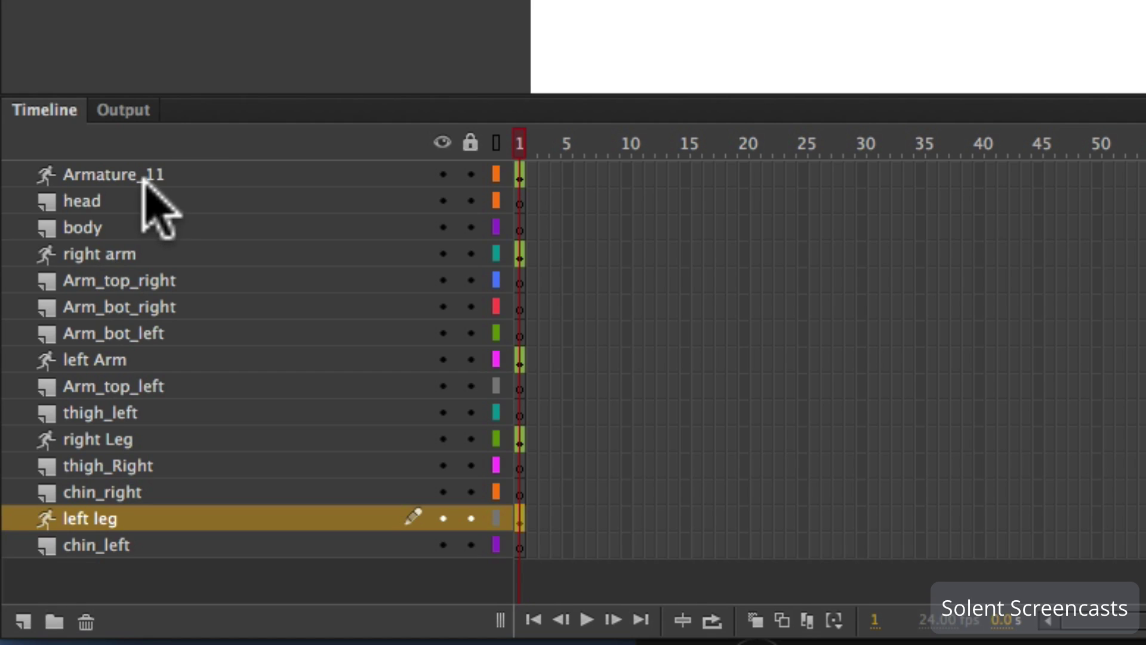
left_click(83, 254)
left_click_drag(83, 255, 97, 193)
left_click(78, 359)
left_click_drag(80, 362, 91, 219)
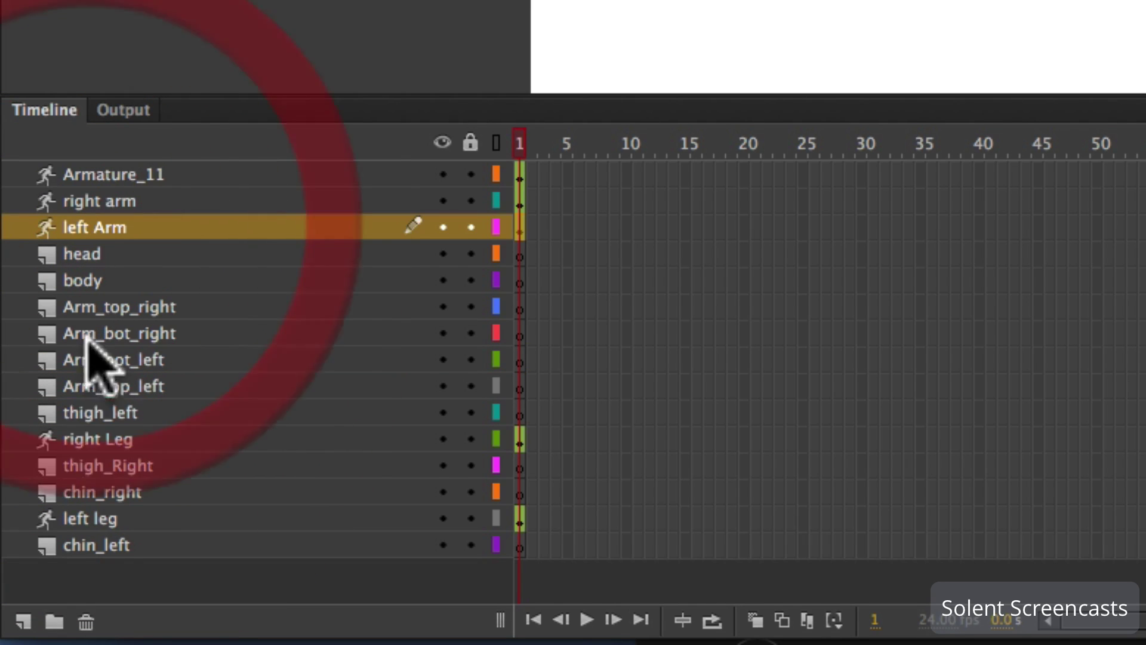
left_click_drag(72, 439, 38, 257)
left_click_drag(72, 516, 82, 266)
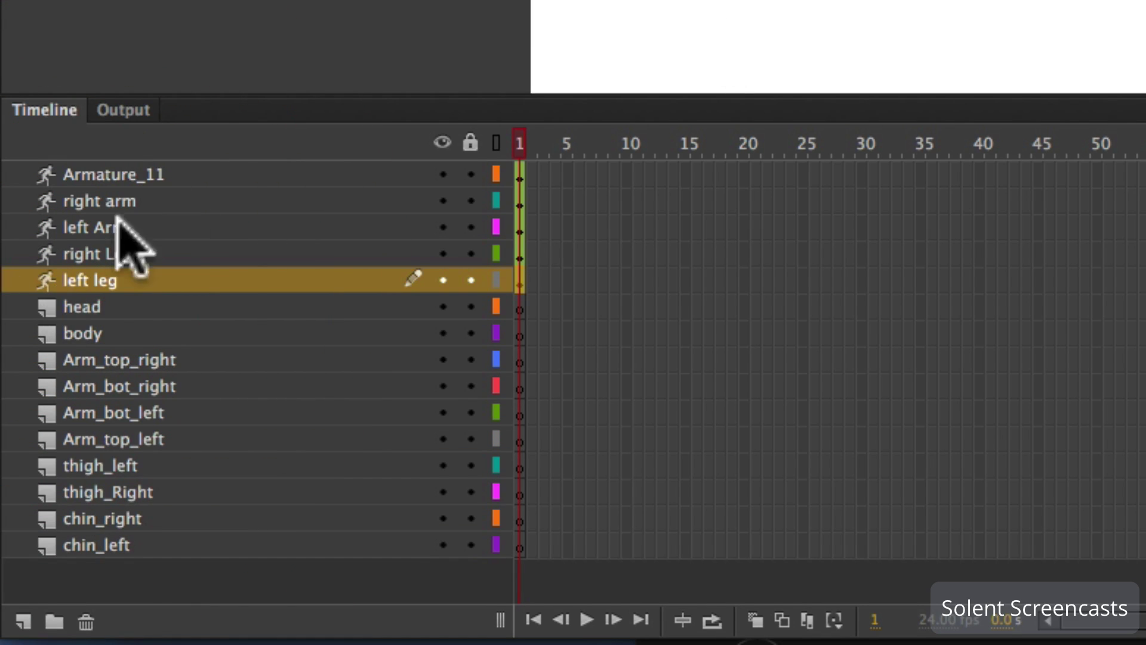
Step: Select the right arm and right Leg armature layers in turn to check their bones on the stage, and clear the selection
left_click(147, 280)
left_click(38, 510)
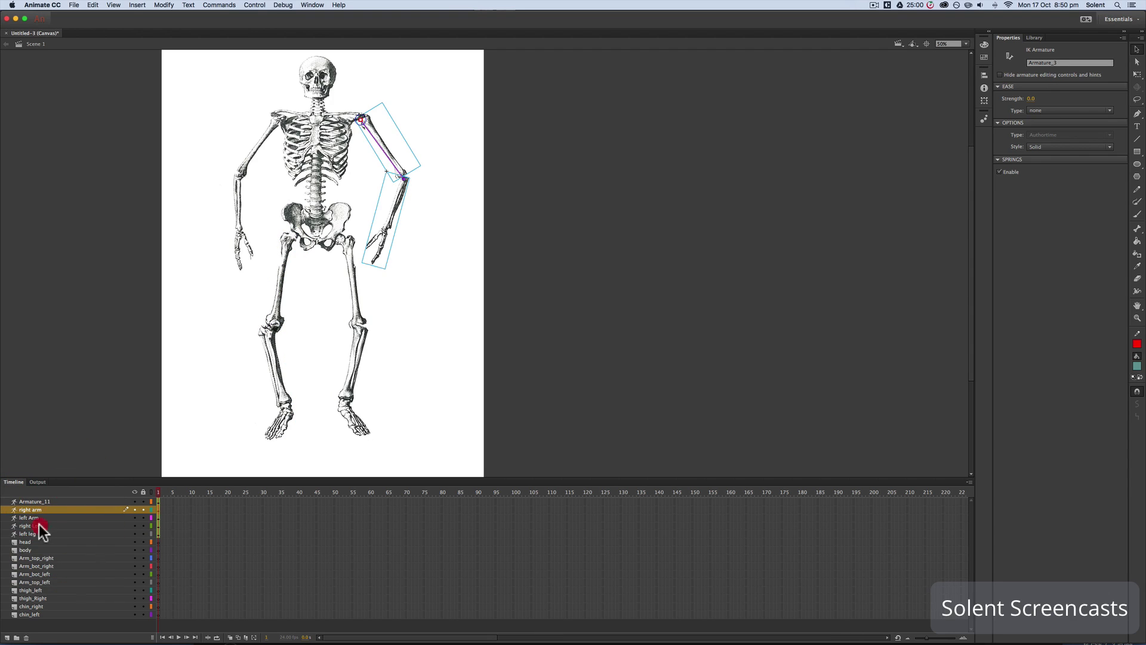
left_click(38, 526)
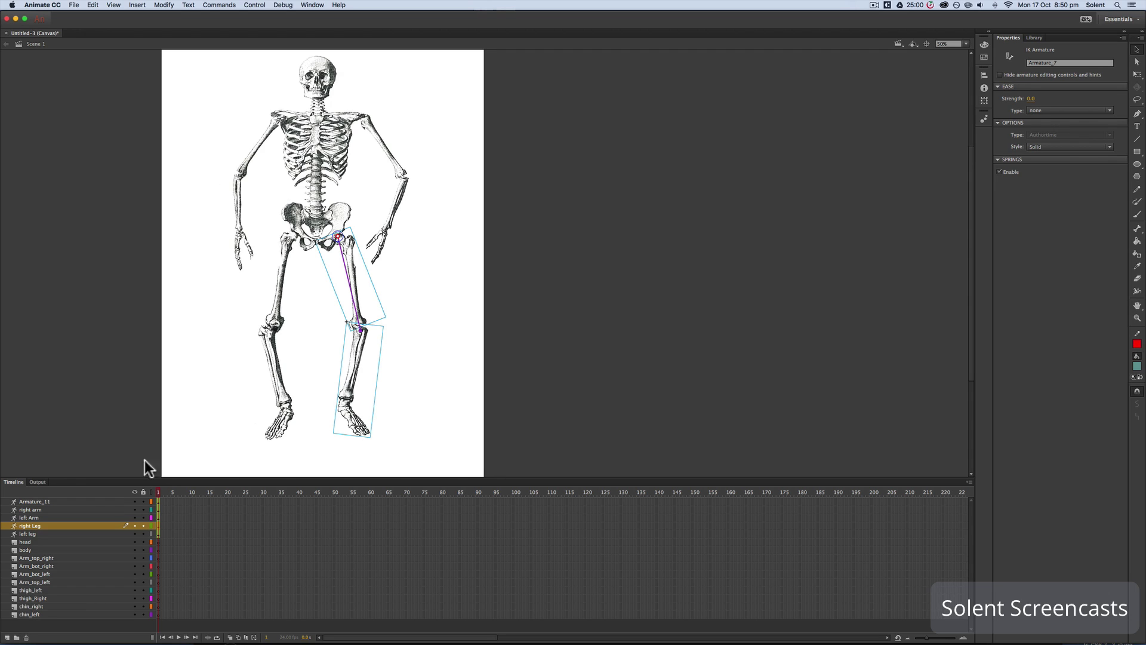
left_click(409, 305)
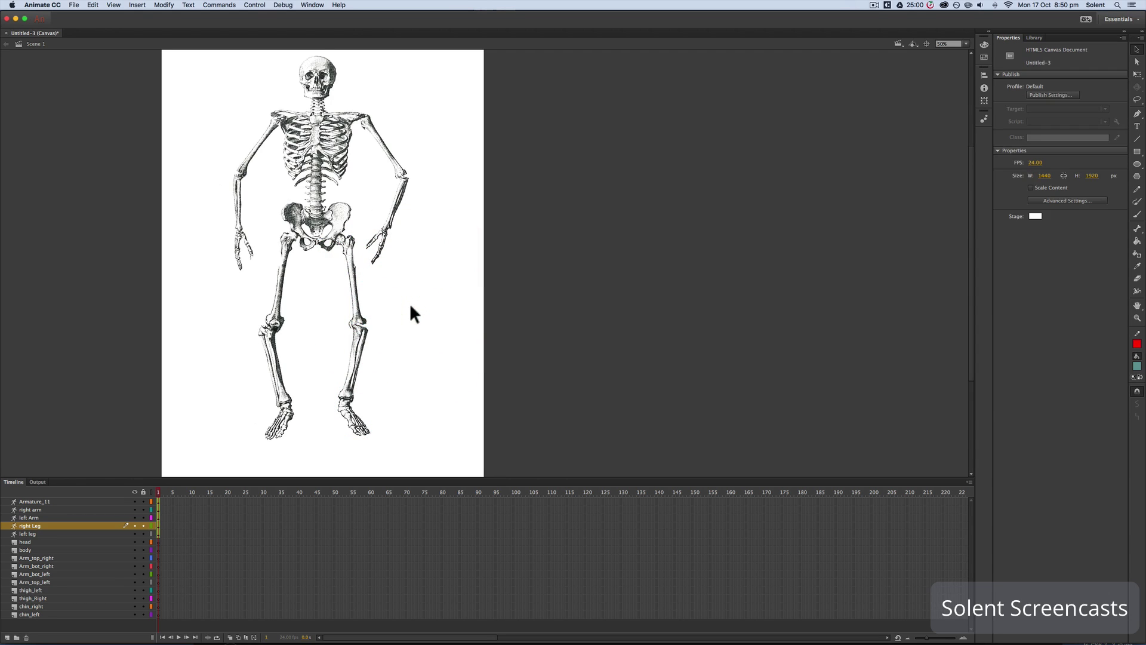
Step: Swing the right forearm at the elbow to test its free rotation, leaving it hanging almost vertically
left_click(389, 218)
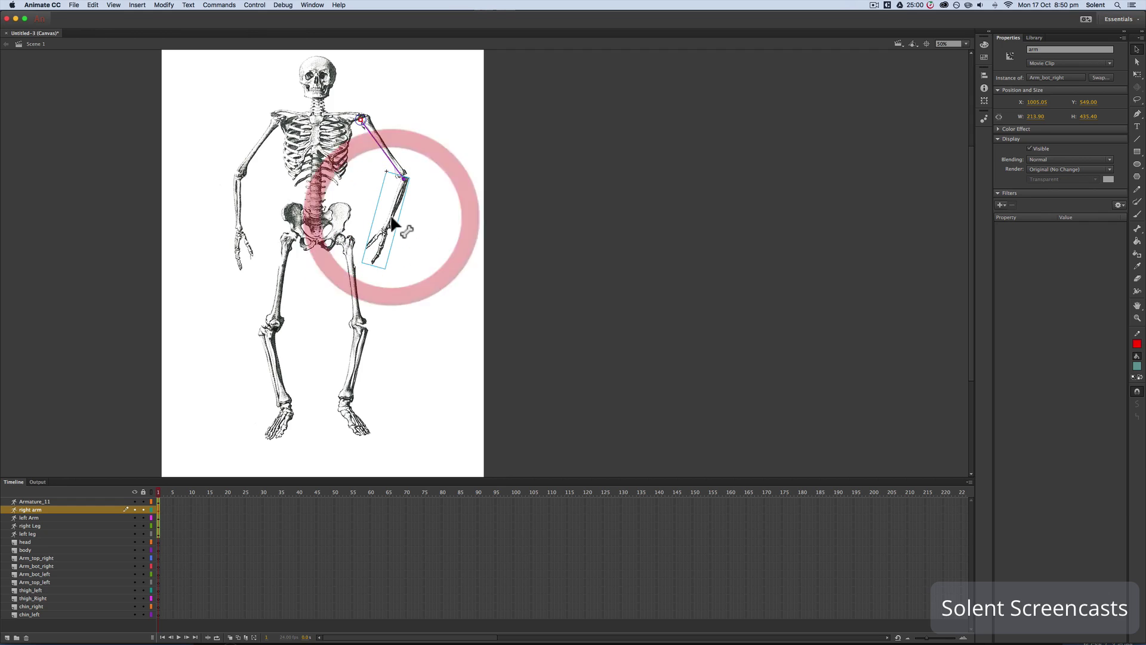
mouse_move(399, 232)
left_mouse_down()
mouse_move(391, 242)
mouse_move(440, 225)
mouse_move(395, 184)
mouse_move(440, 235)
mouse_move(539, 135)
mouse_move(447, 195)
mouse_move(386, 216)
mouse_move(366, 139)
mouse_move(376, 238)
mouse_move(420, 242)
left_mouse_up()
left_click_drag(381, 235, 397, 270)
left_click(378, 192)
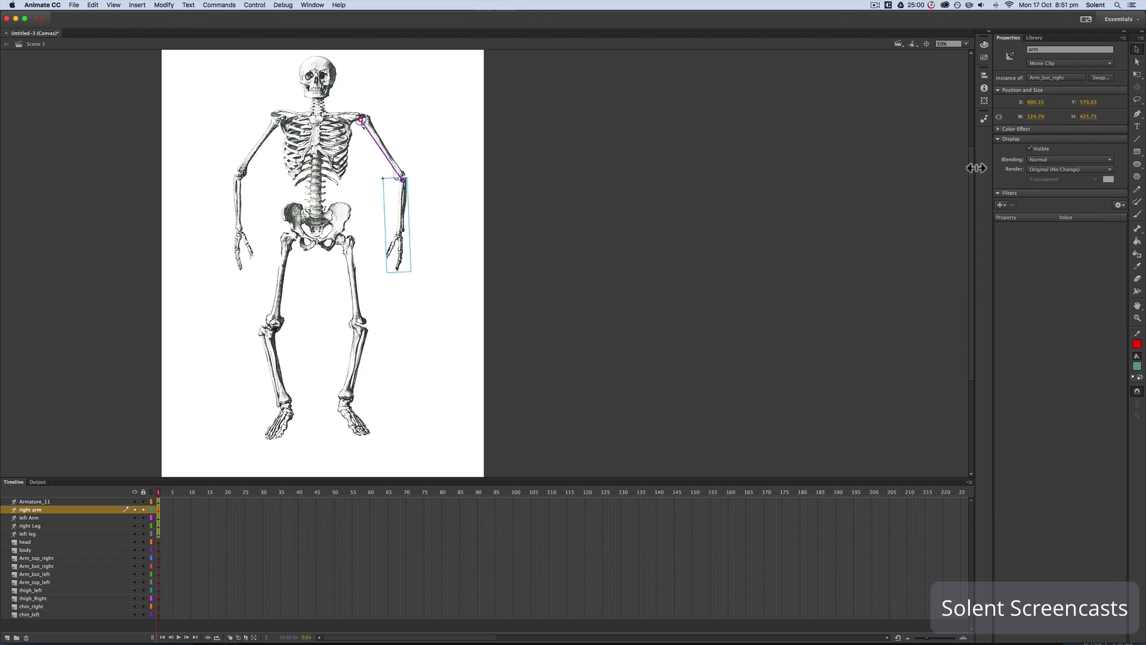
Step: Constrain the joint rotation of the right arm's bone, and swing the arm down beside the body to test the limit
left_click(404, 181)
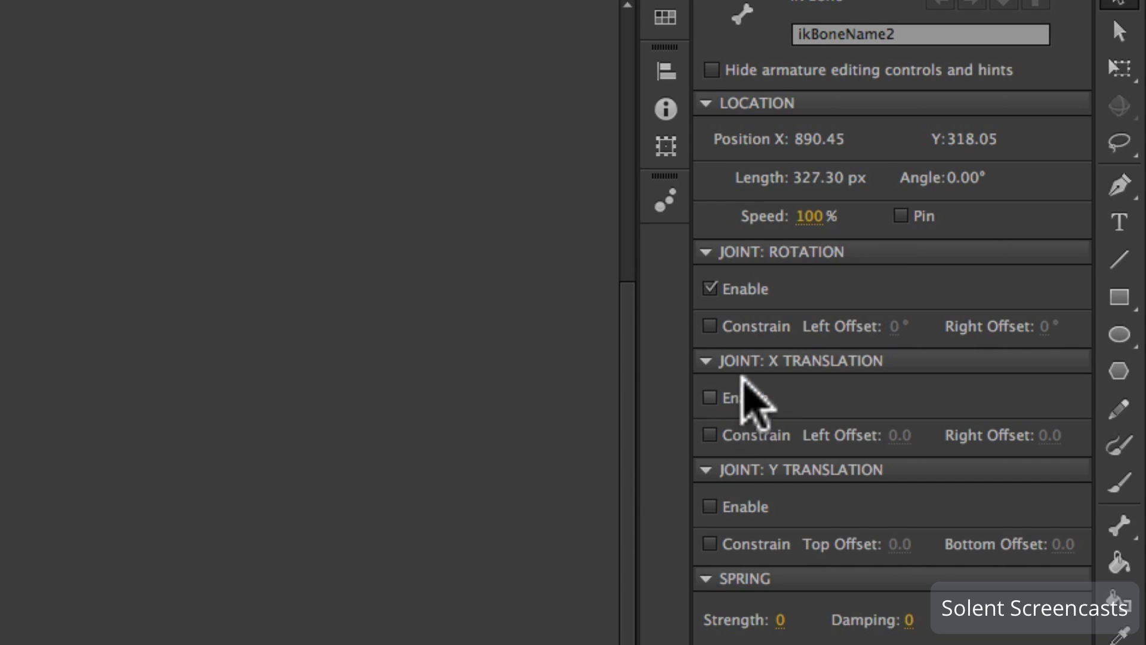
left_click(713, 325)
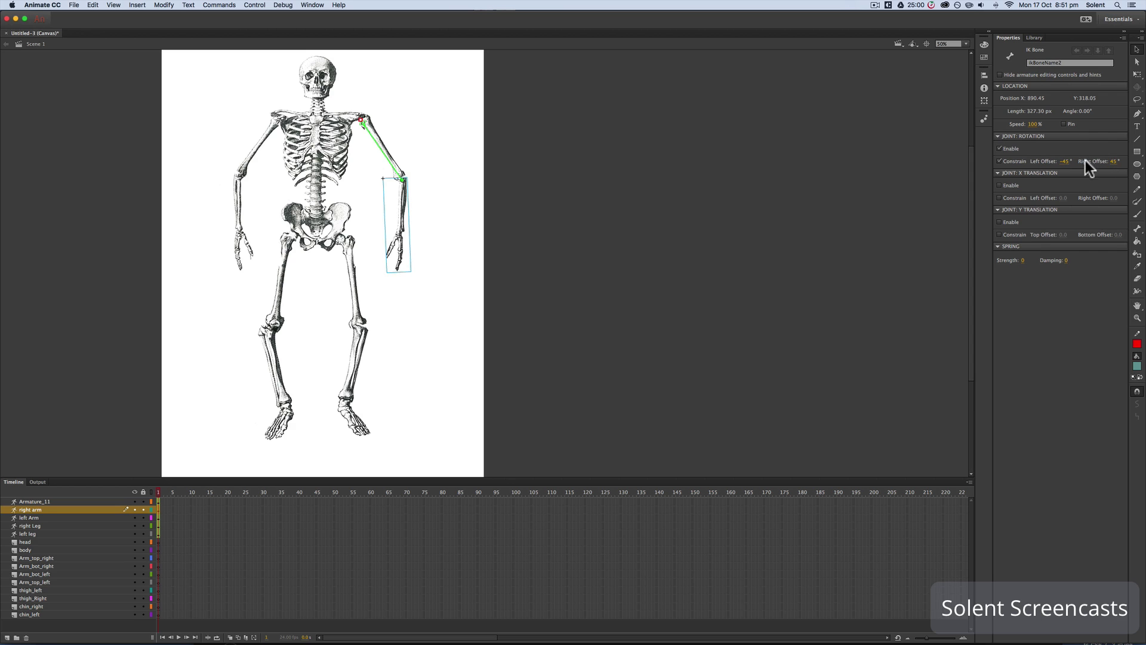
left_click_drag(399, 262, 394, 306)
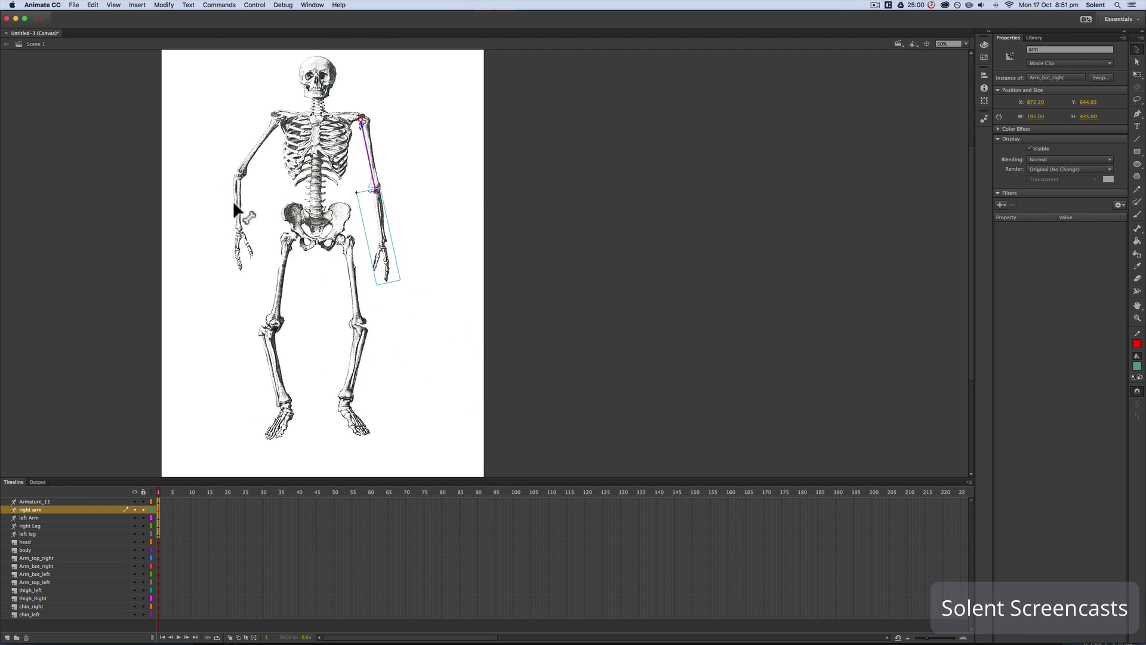
Step: Constrain the joint rotation of the left arm's bone, and swing the forearm to test the limit
left_click(239, 176)
left_click(245, 169)
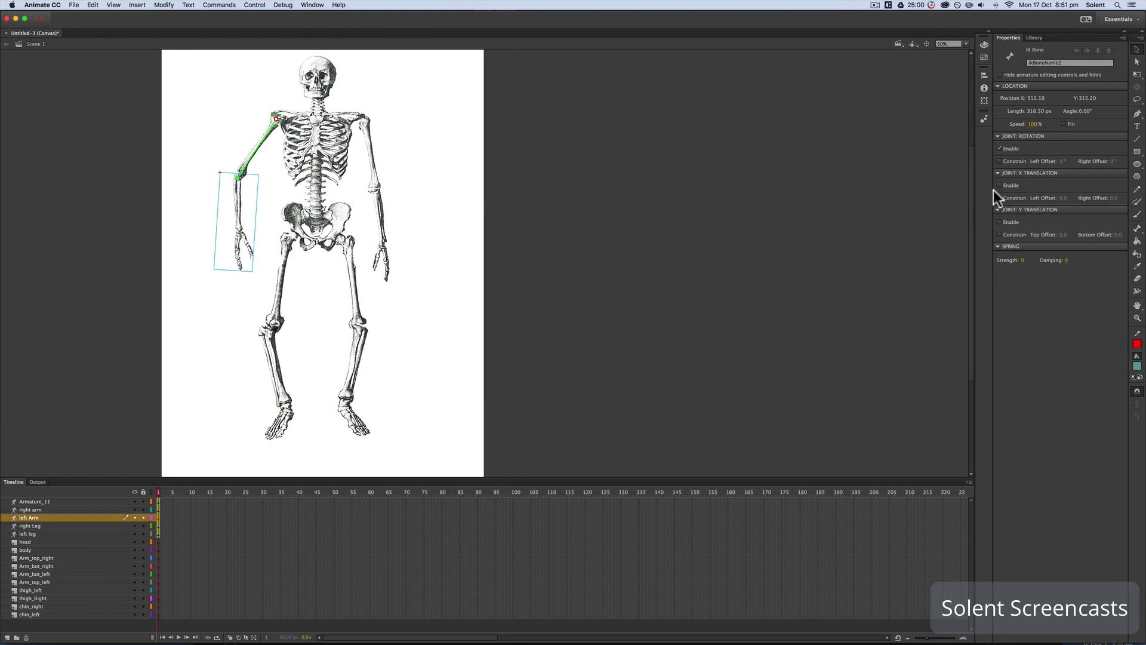
left_click(999, 161)
mouse_move(241, 251)
left_mouse_down()
mouse_move(249, 230)
mouse_move(128, 345)
mouse_move(123, 335)
mouse_move(276, 238)
mouse_move(249, 245)
left_mouse_up()
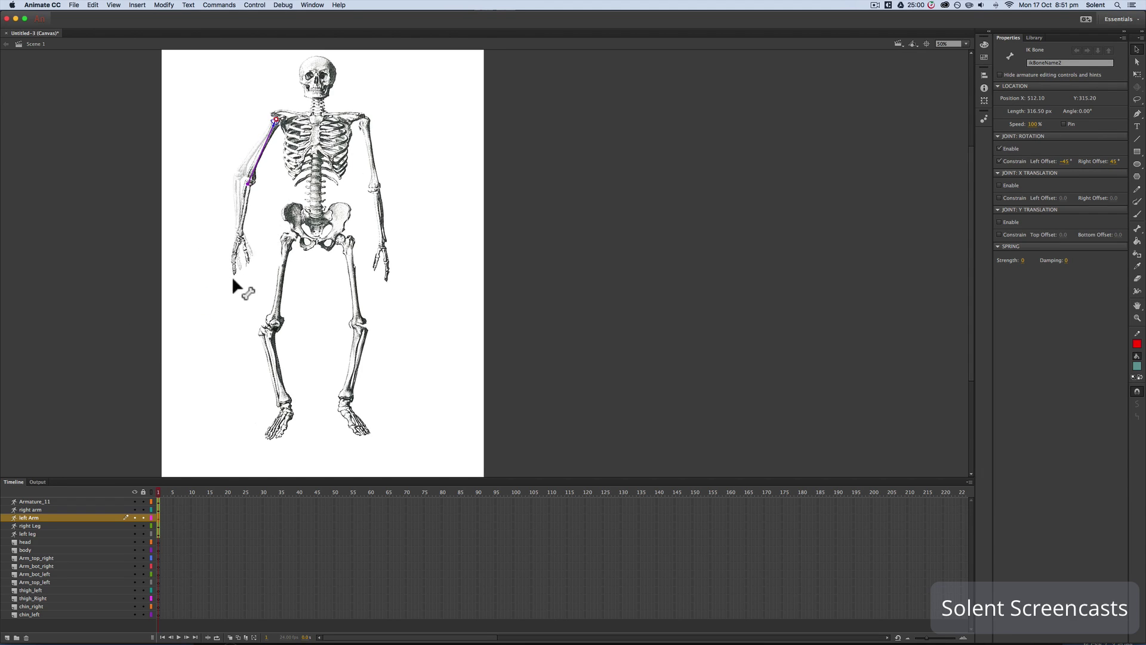
Step: Bend the left leg at the knee, constrain its bone's joint rotation, and swing the lower leg outward to test the limit
left_click(278, 237)
left_click(274, 386)
left_click_drag(274, 384, 280, 351)
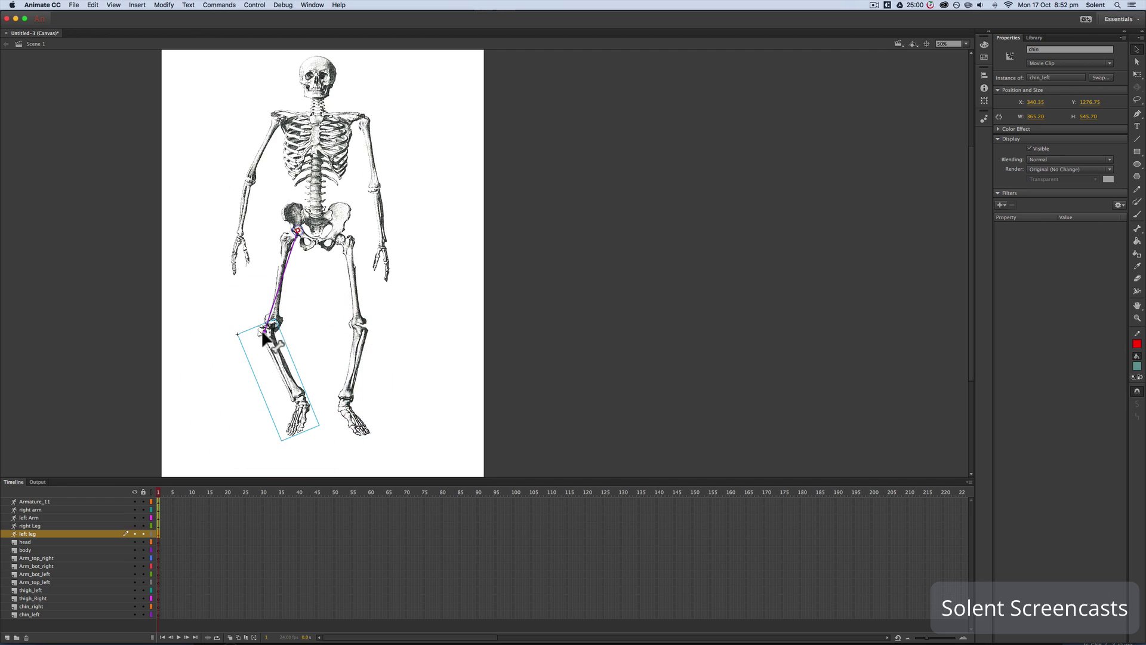
left_click(270, 332)
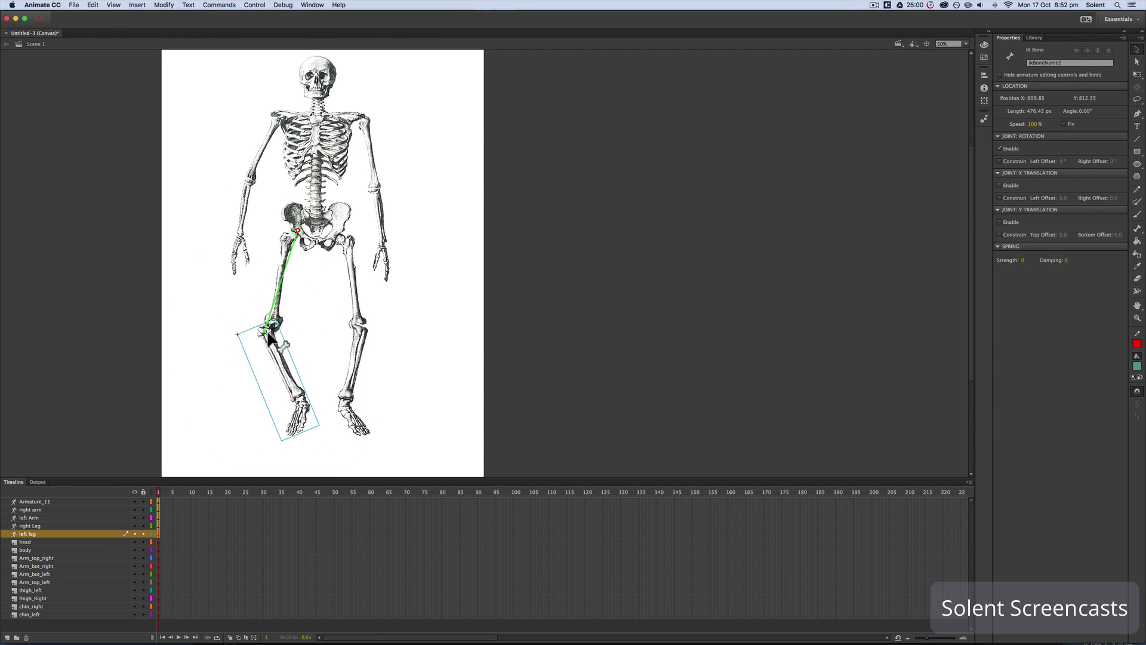
left_click(1000, 161)
left_click_drag(302, 409, 275, 418)
Step: Constrain the joint rotation of the right leg's bone, swing the lower leg outward to test it, and reselect the bone
left_click(351, 410)
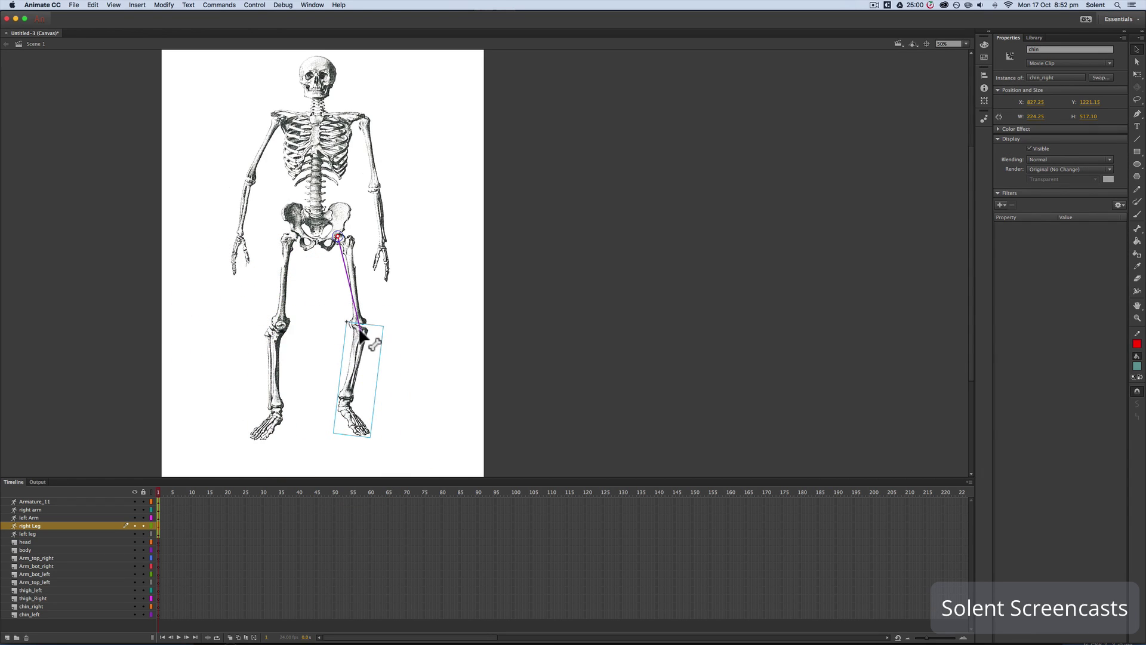
left_click_drag(360, 332, 360, 332)
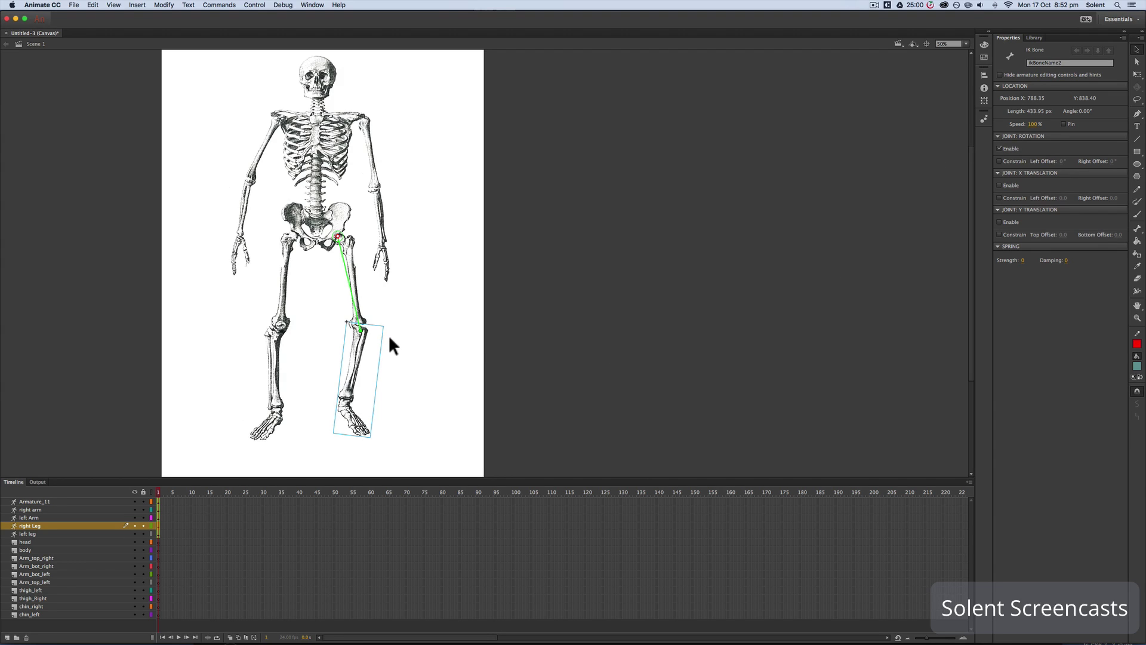
left_click(999, 161)
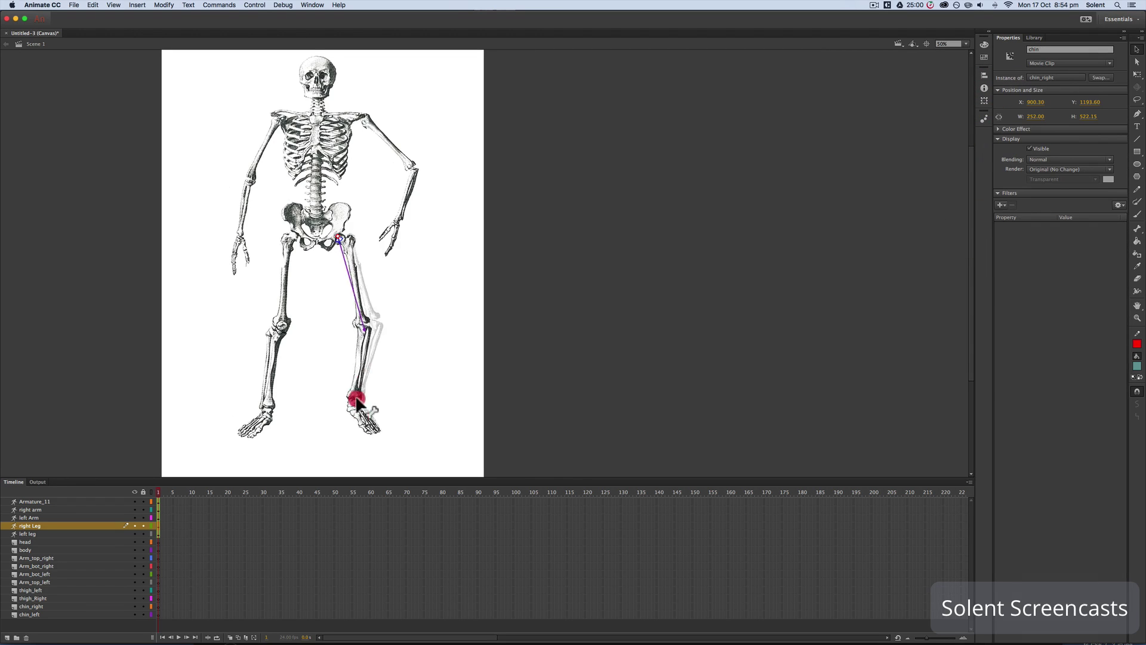
left_click_drag(360, 396, 378, 422)
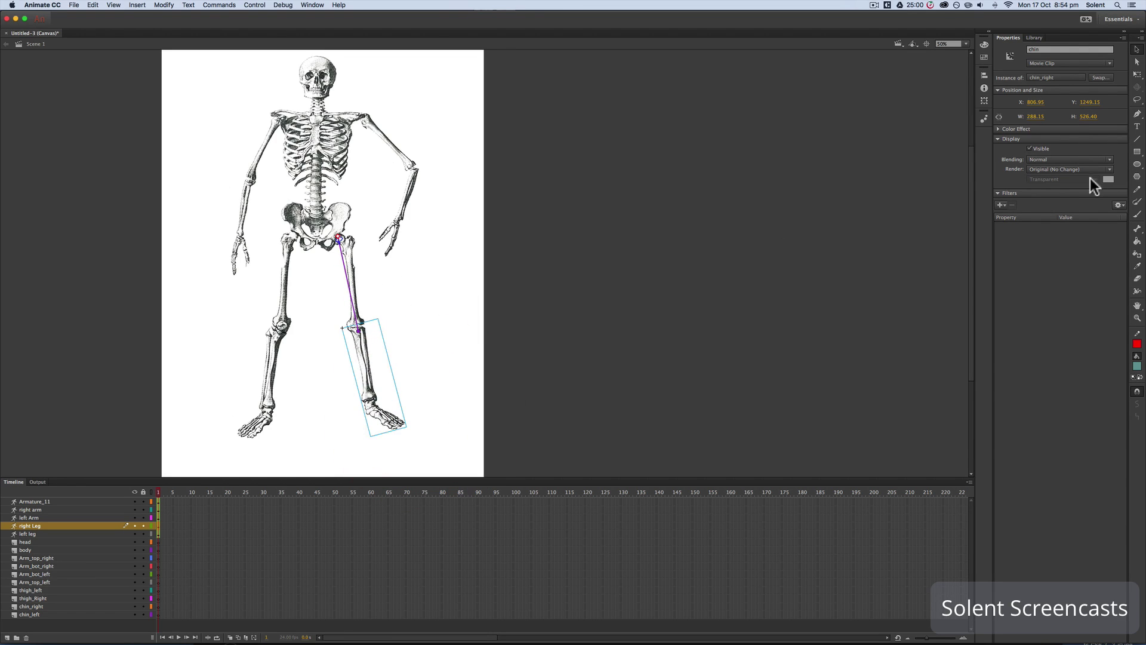
left_click(357, 325)
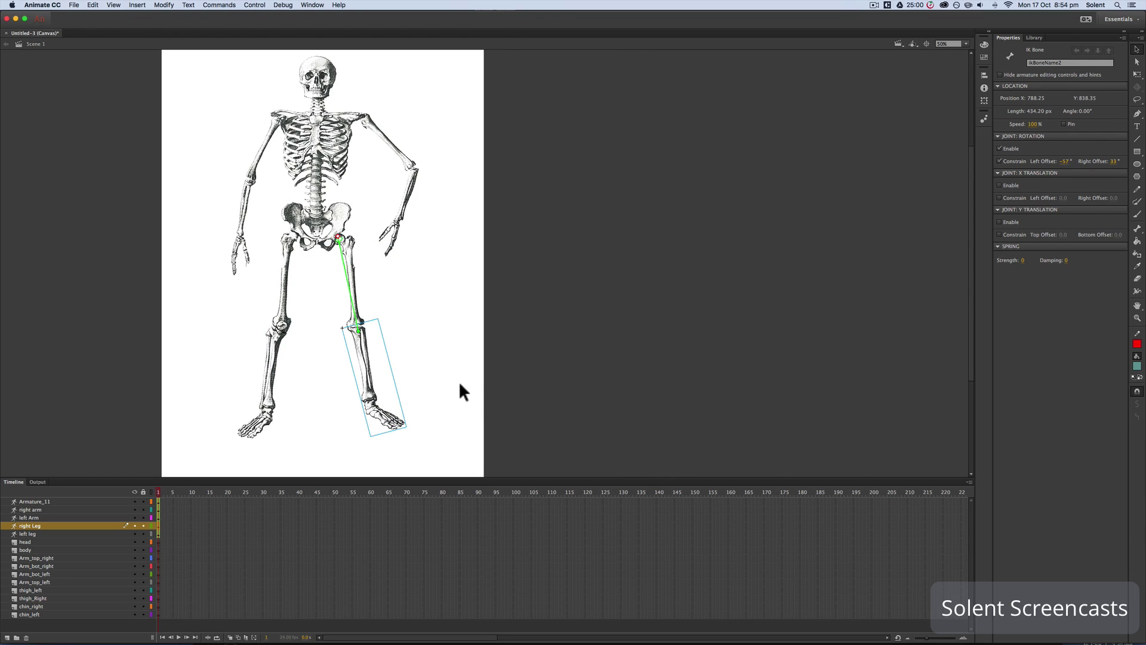
Step: Swing the right leg back under the body, and extend the five armature layers from body_head to left leg to frame 15
left_click_drag(377, 425, 345, 496)
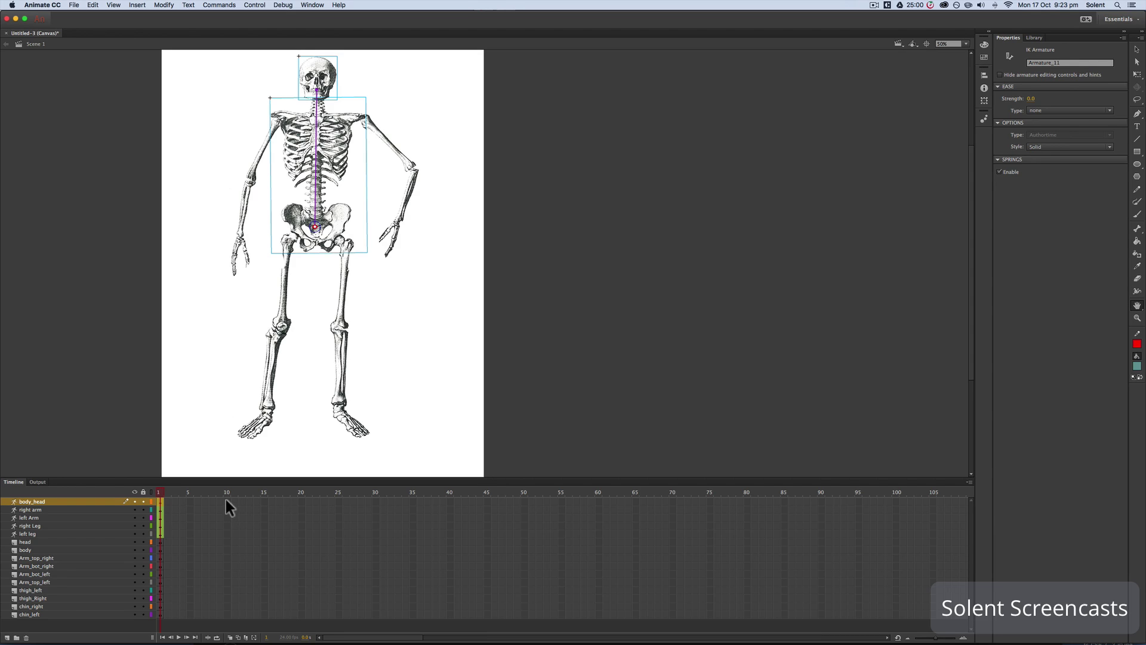
left_click_drag(263, 504, 264, 508)
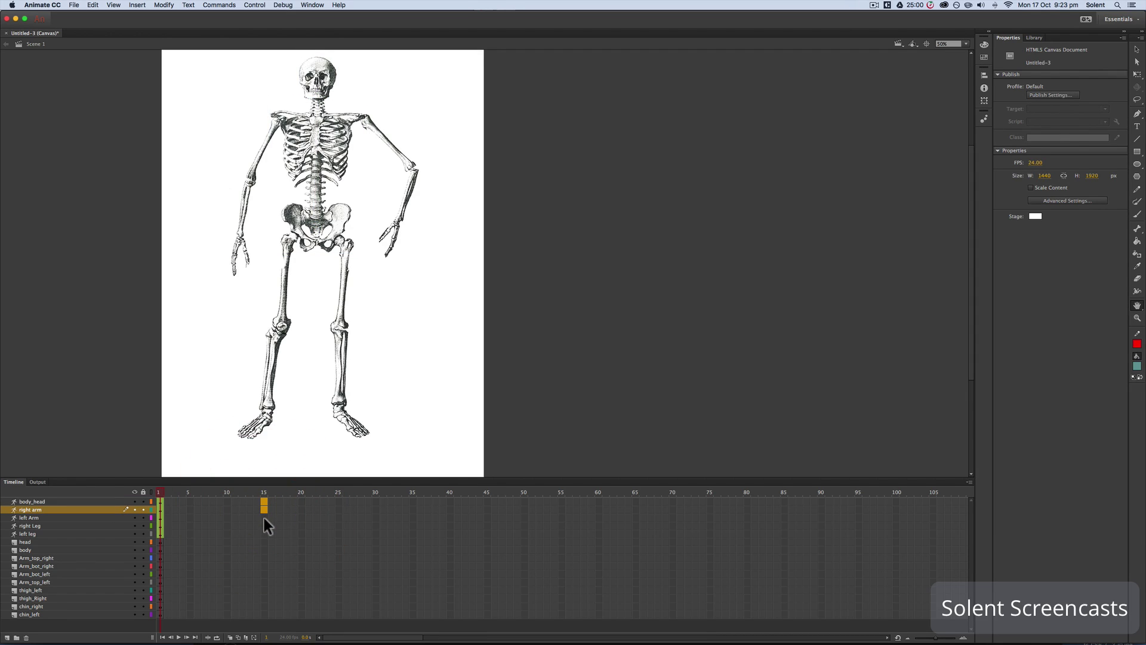
left_click(263, 515, "shift")
left_click(264, 525, "shift")
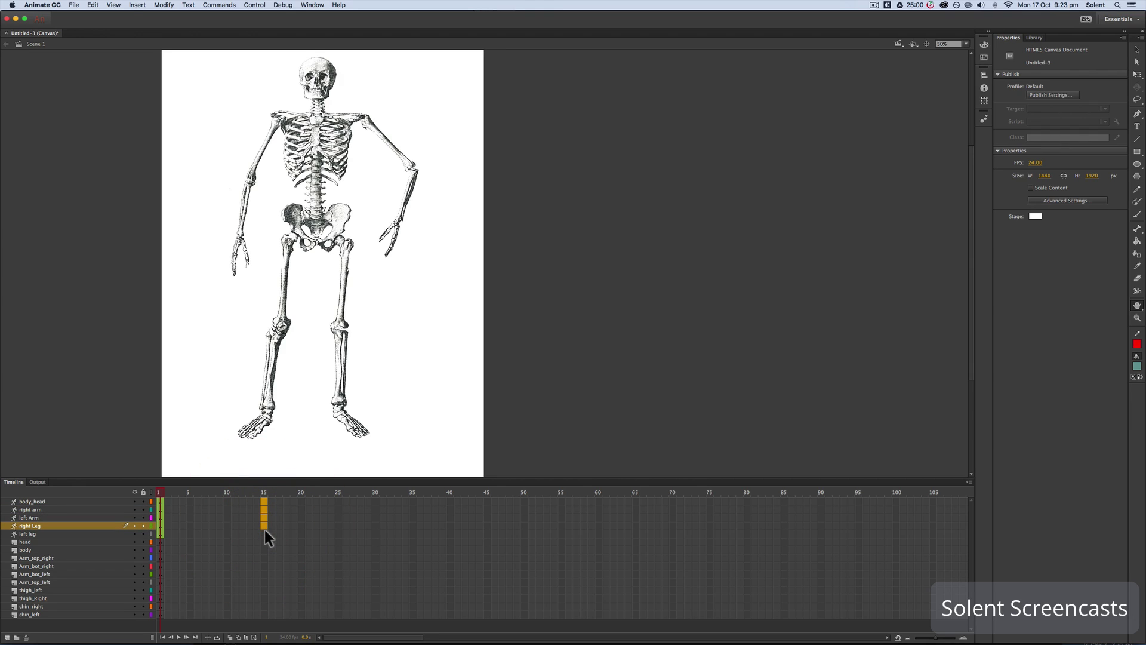
left_click(264, 531, "shift")
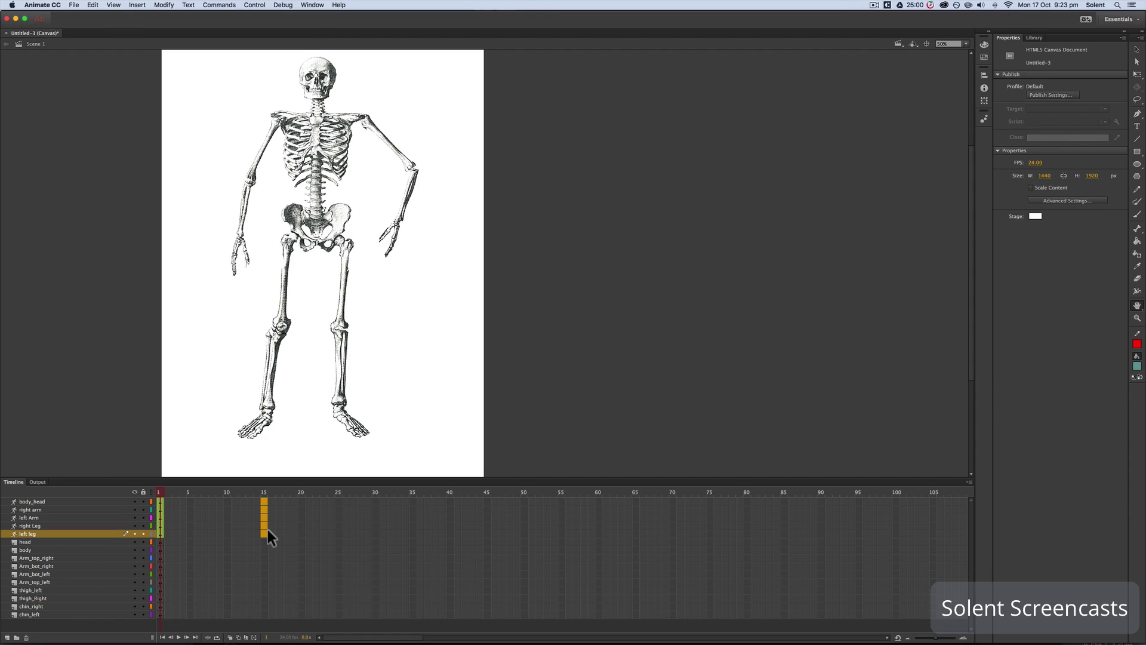
key("F5")
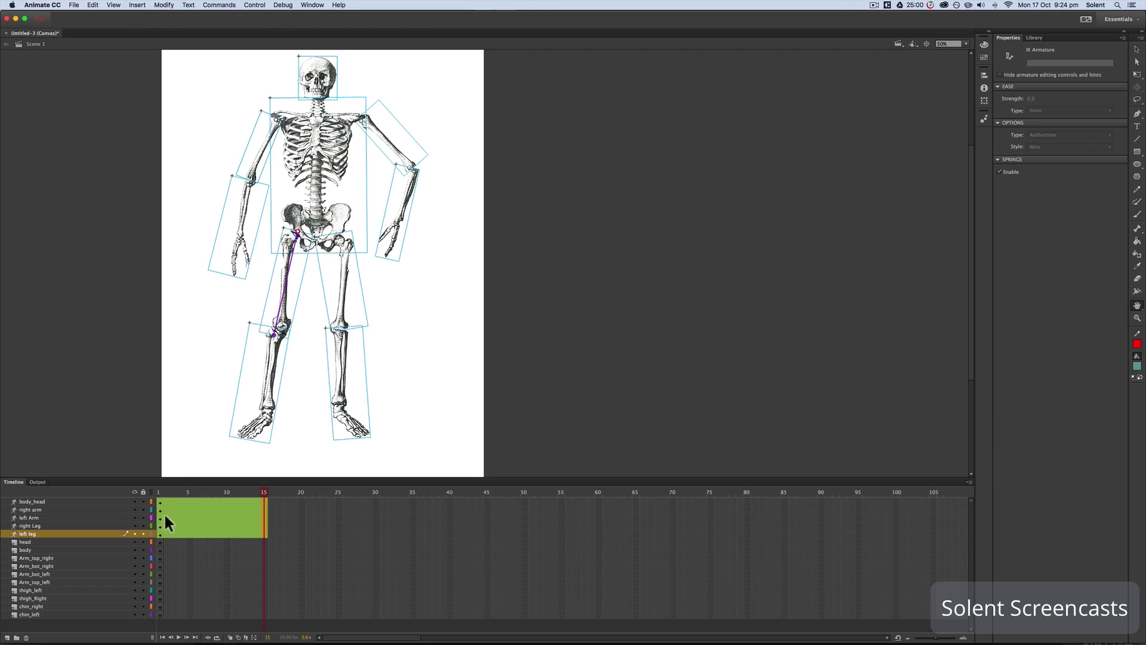
Step: Insert a pose at frame 5 of the left Arm layer, and move the left forearm so the elbow bends outward
left_click(198, 501)
left_click(90, 517)
key("v")
left_click(245, 224)
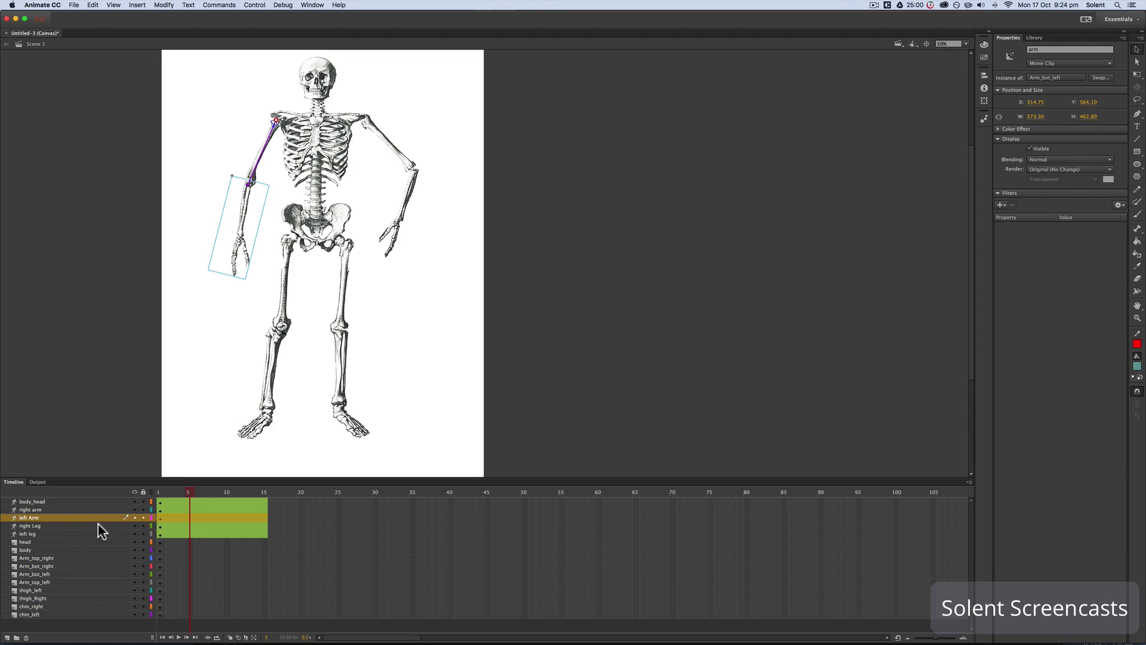
right_click(187, 517)
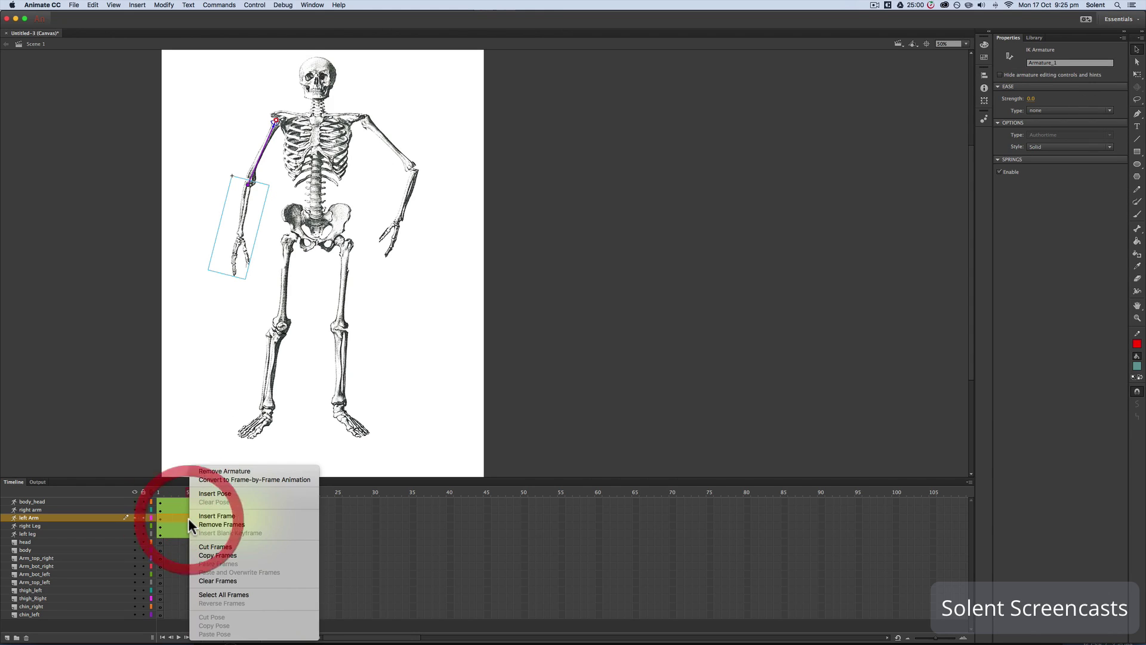
left_click(212, 494)
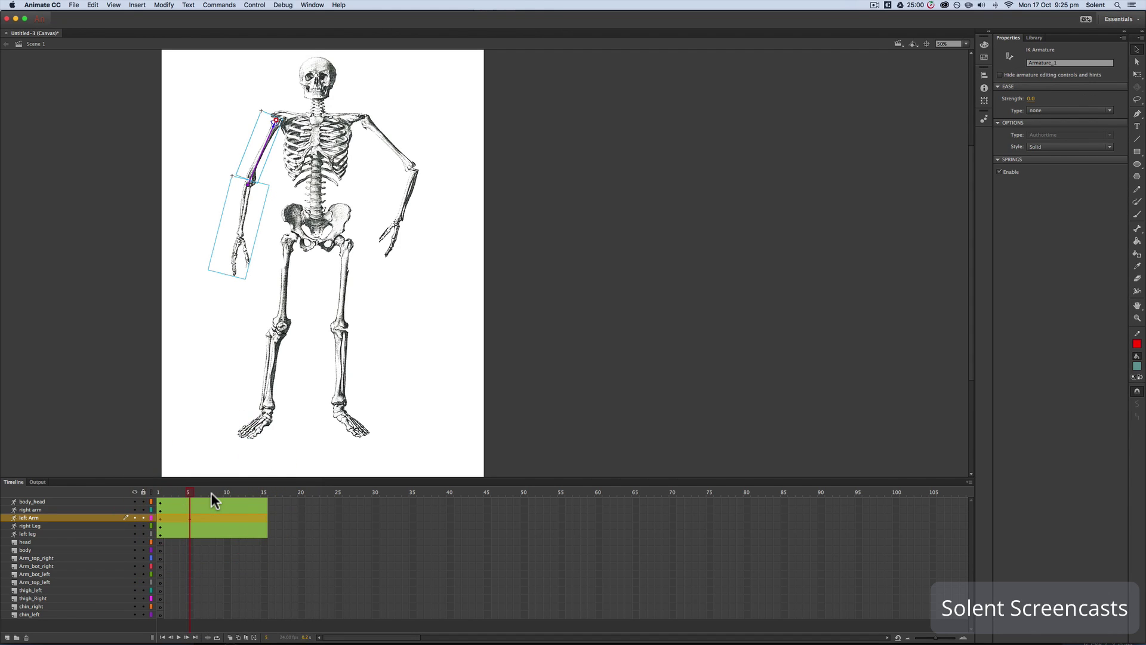
left_click(241, 241)
left_click_drag(240, 240, 236, 225)
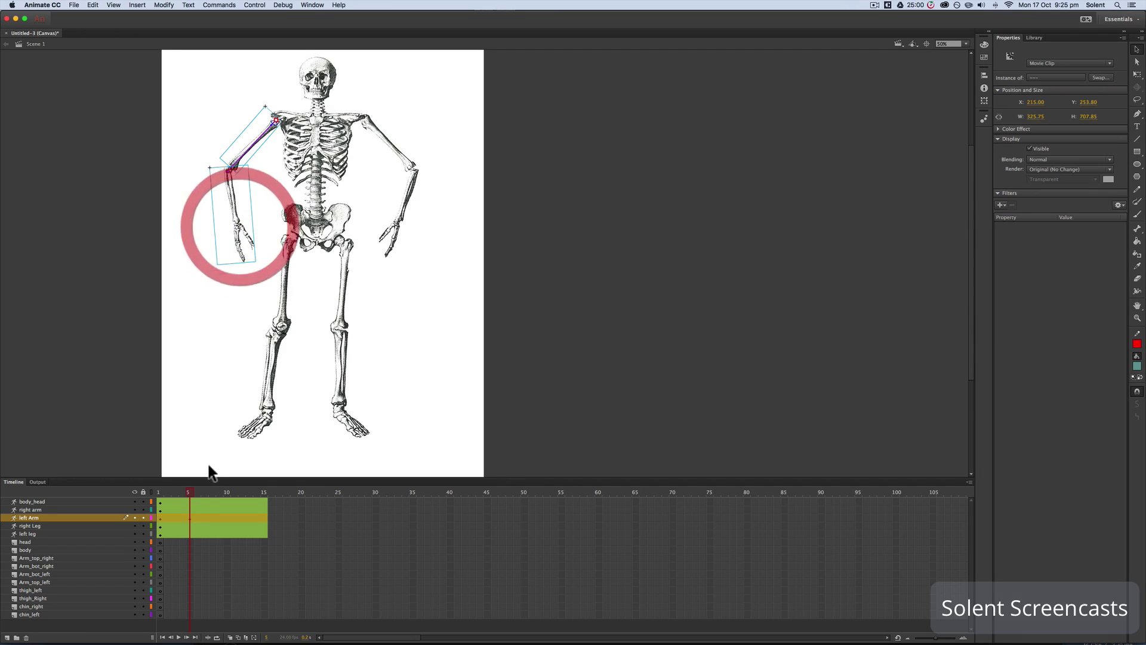
mouse_move(188, 487)
left_mouse_down()
mouse_move(144, 487)
mouse_move(189, 489)
left_mouse_up()
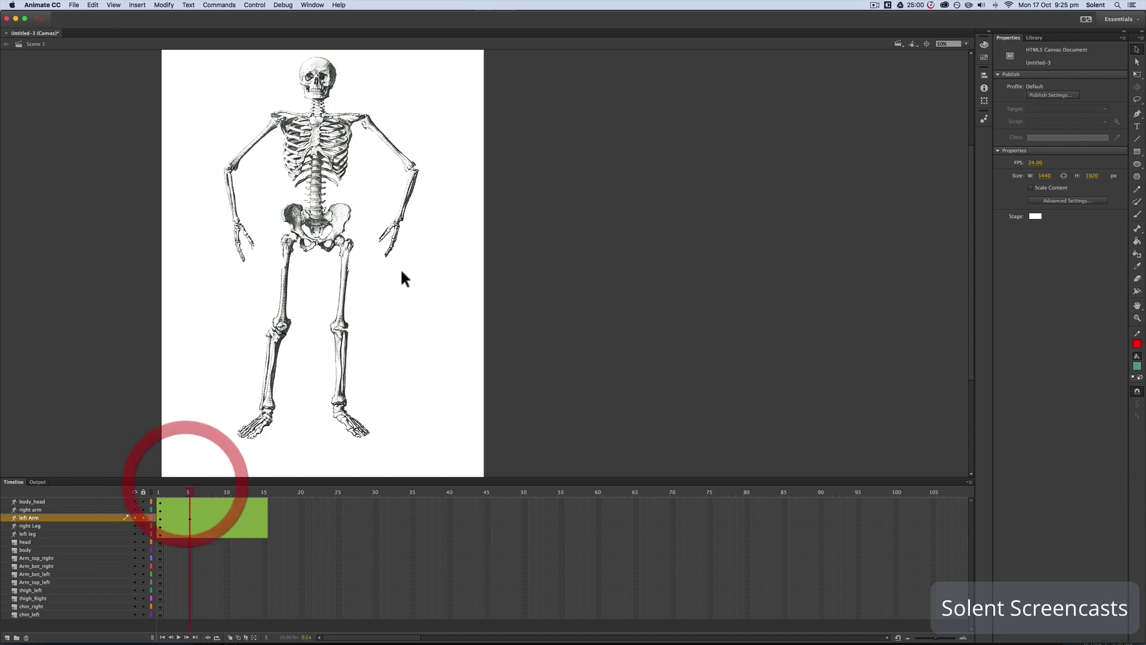
Step: At frame 5, raise the right arm outward and lift the left leg with its knee bent outward, previewing the motion from frame 1
left_click(395, 229)
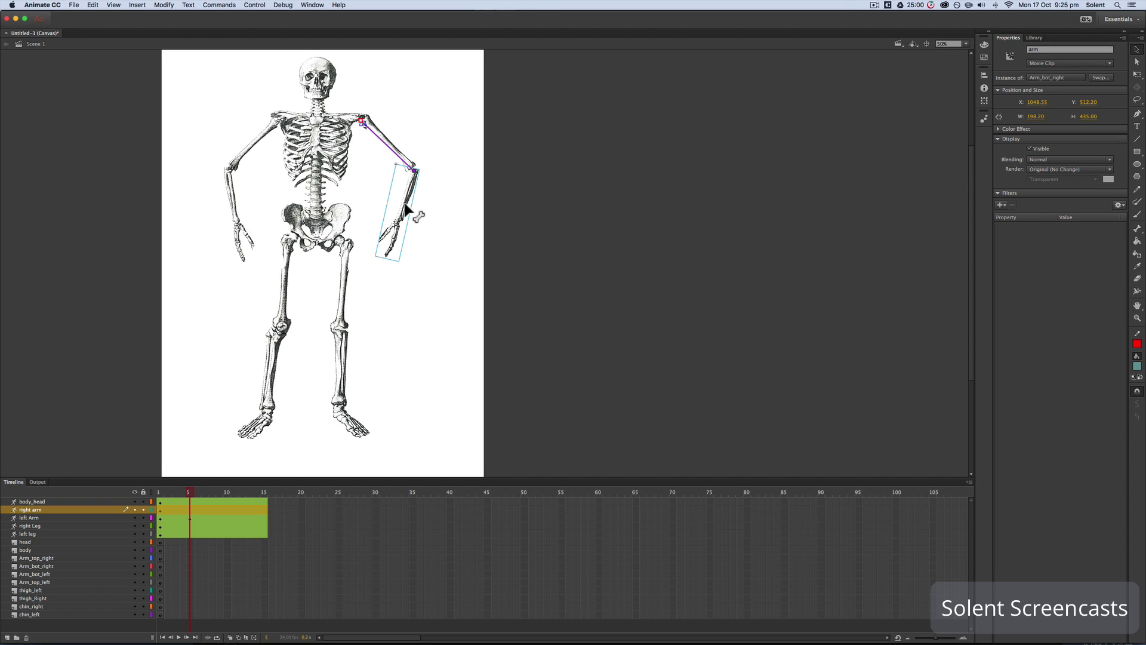
left_click_drag(398, 222, 418, 212)
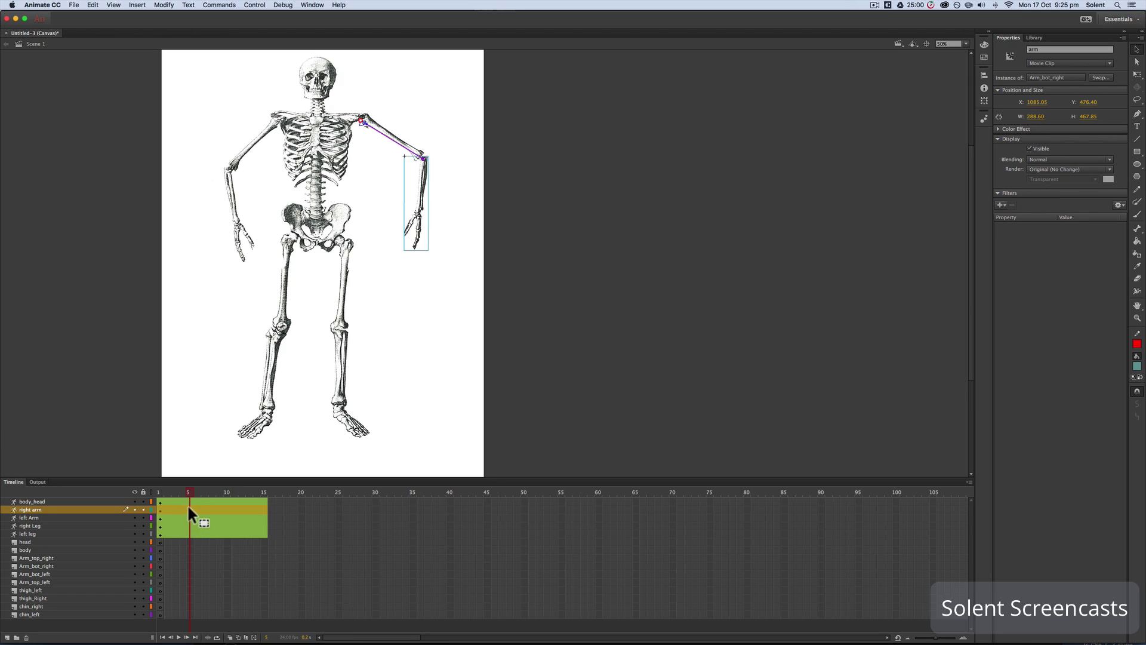
mouse_move(192, 494)
left_mouse_down()
mouse_move(154, 490)
mouse_move(191, 484)
left_mouse_up()
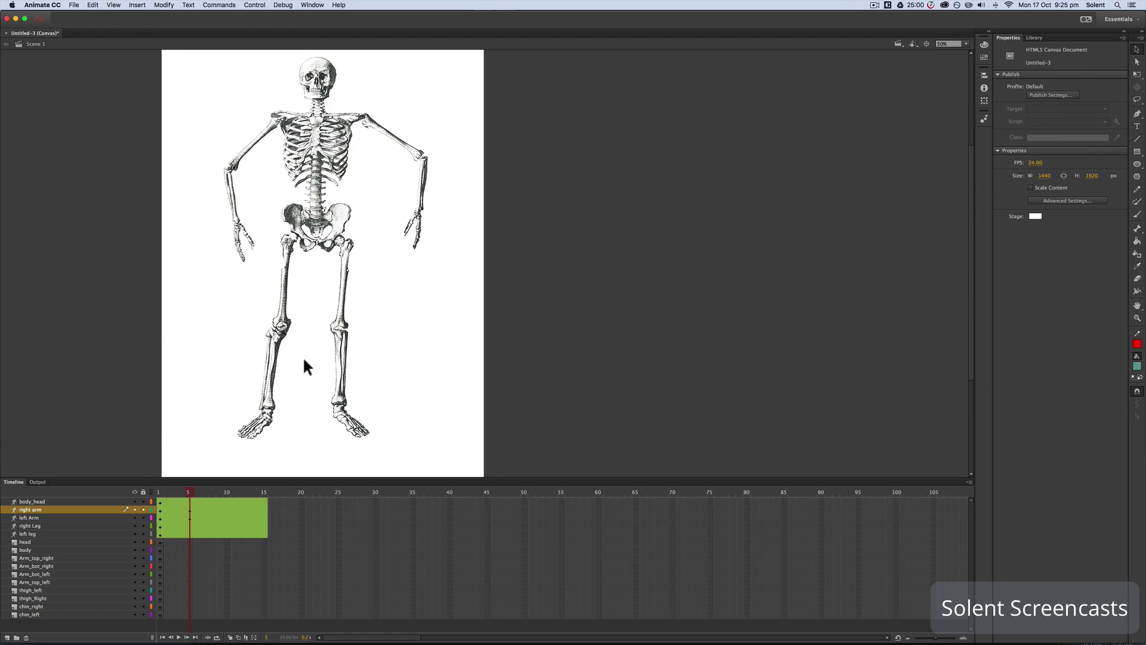
left_click_drag(273, 379, 259, 358)
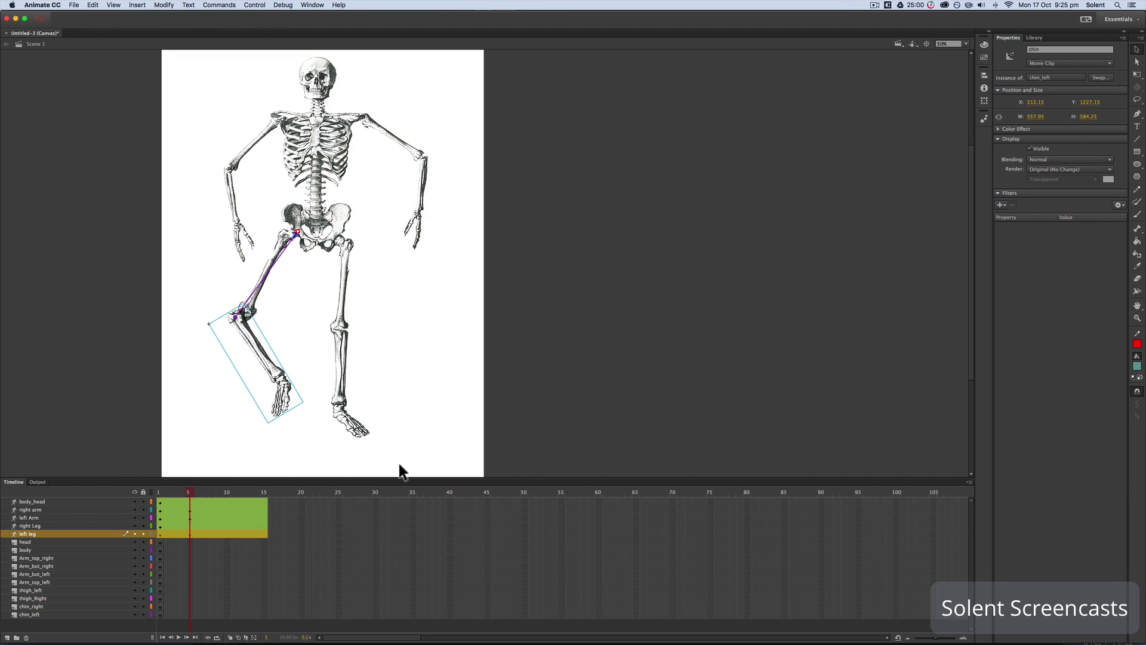
key("Return")
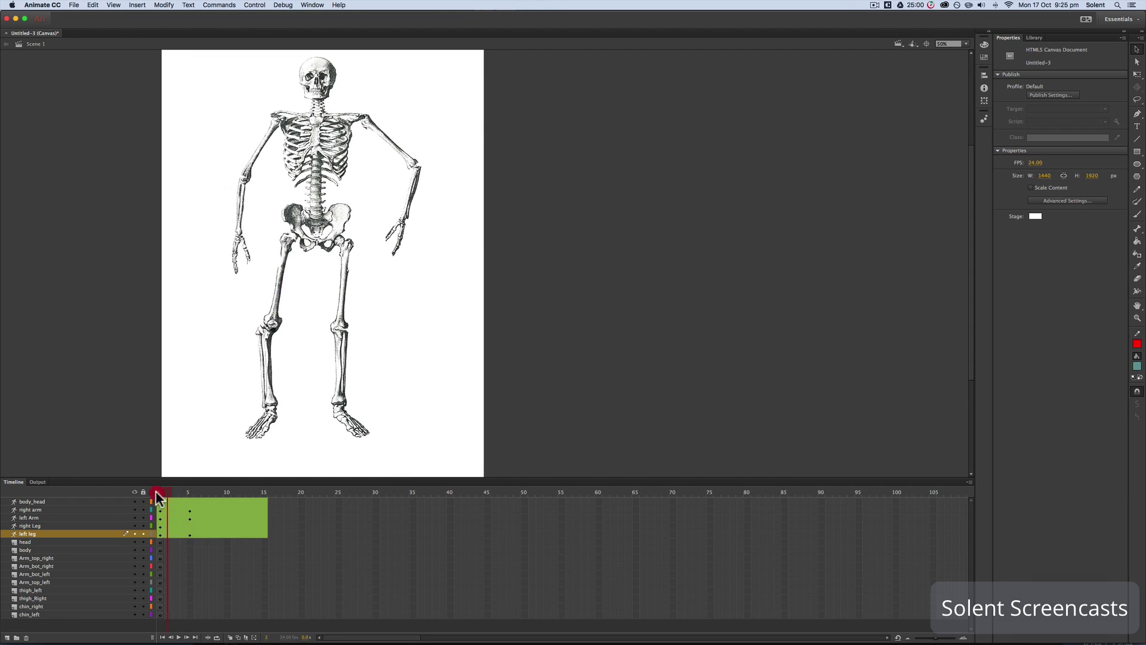
left_click(138, 491)
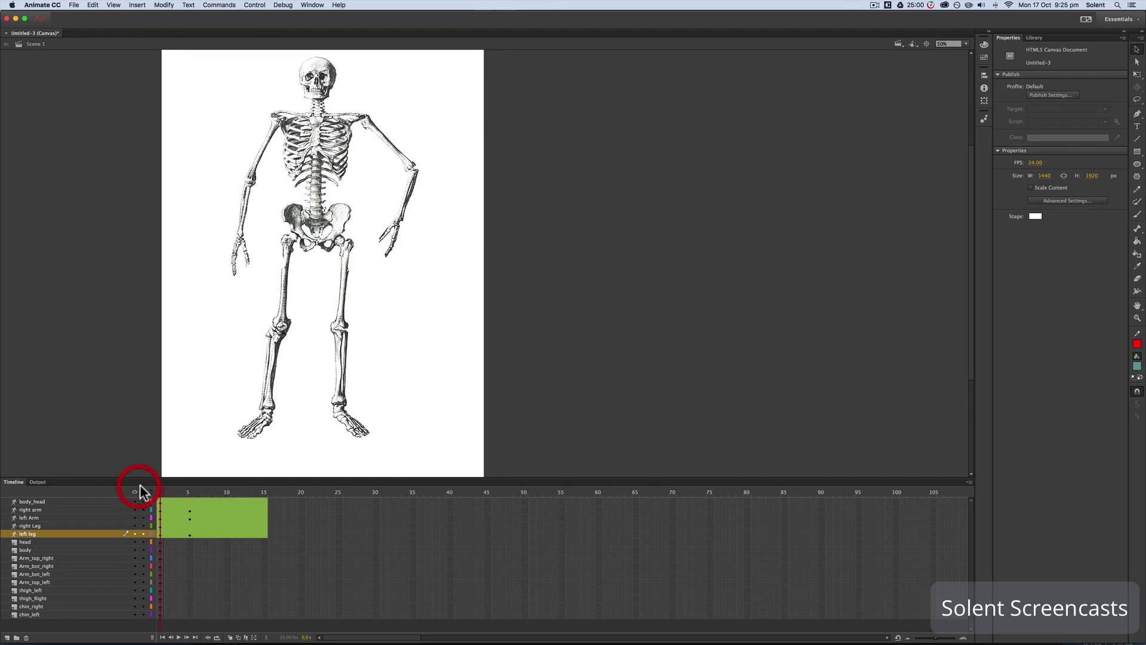
left_click(169, 492)
left_click_drag(168, 489, 188, 487)
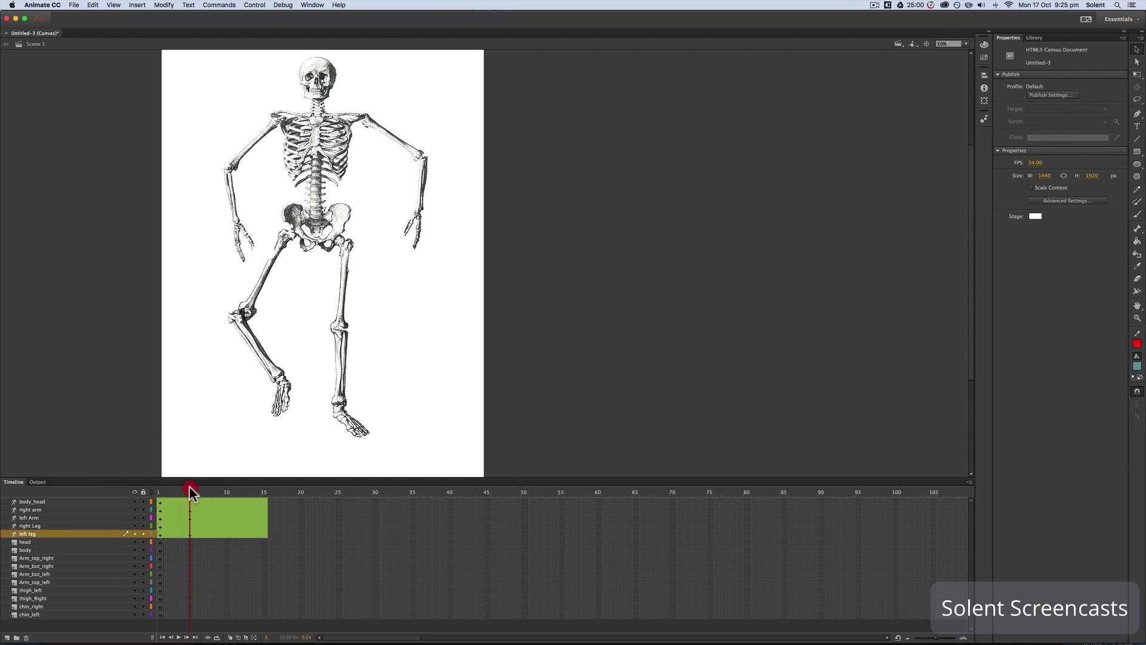
Step: At frame 5, bend the right leg with its knee outward and tilt the head slightly toward the right arm
left_click_drag(336, 419, 333, 409)
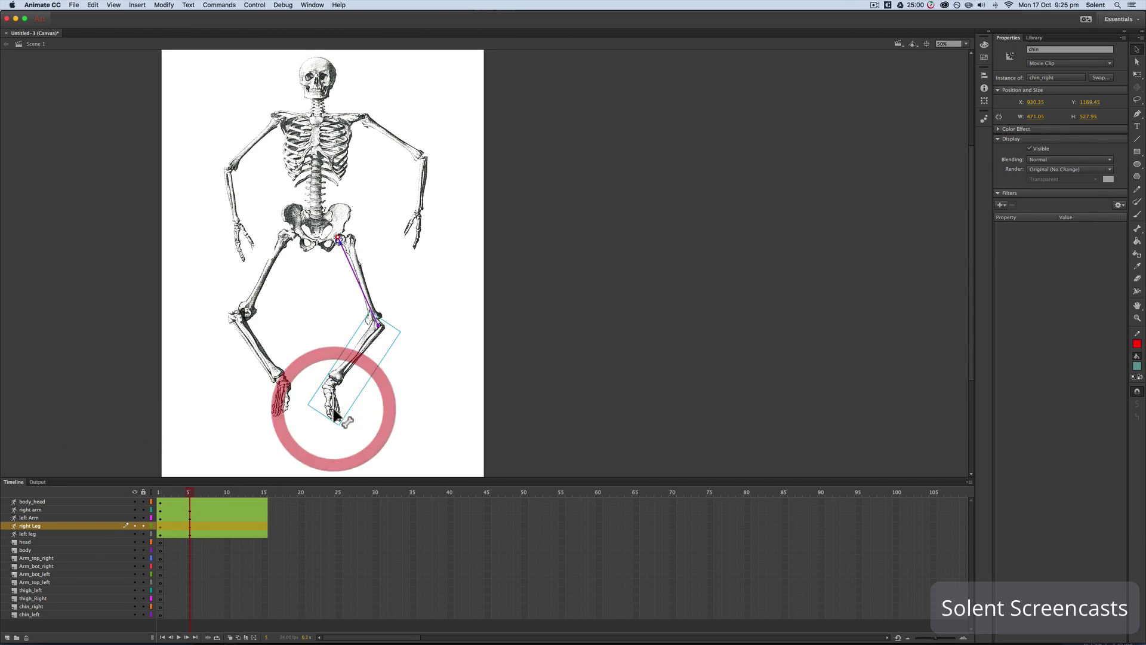
left_click(320, 76)
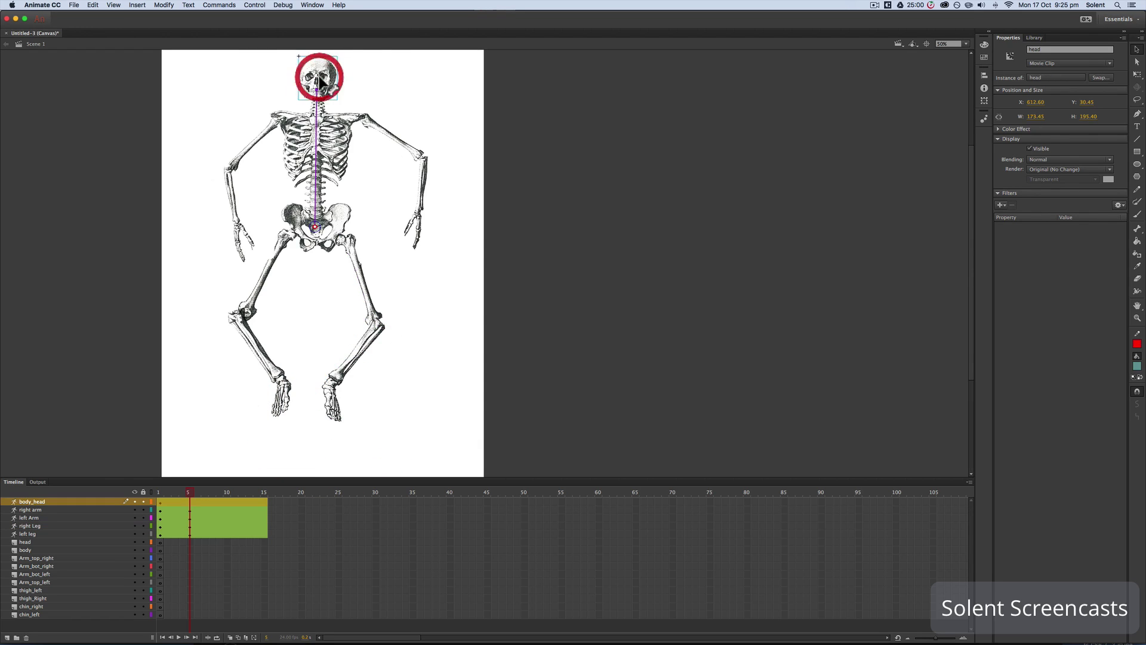
left_click_drag(329, 75, 334, 74)
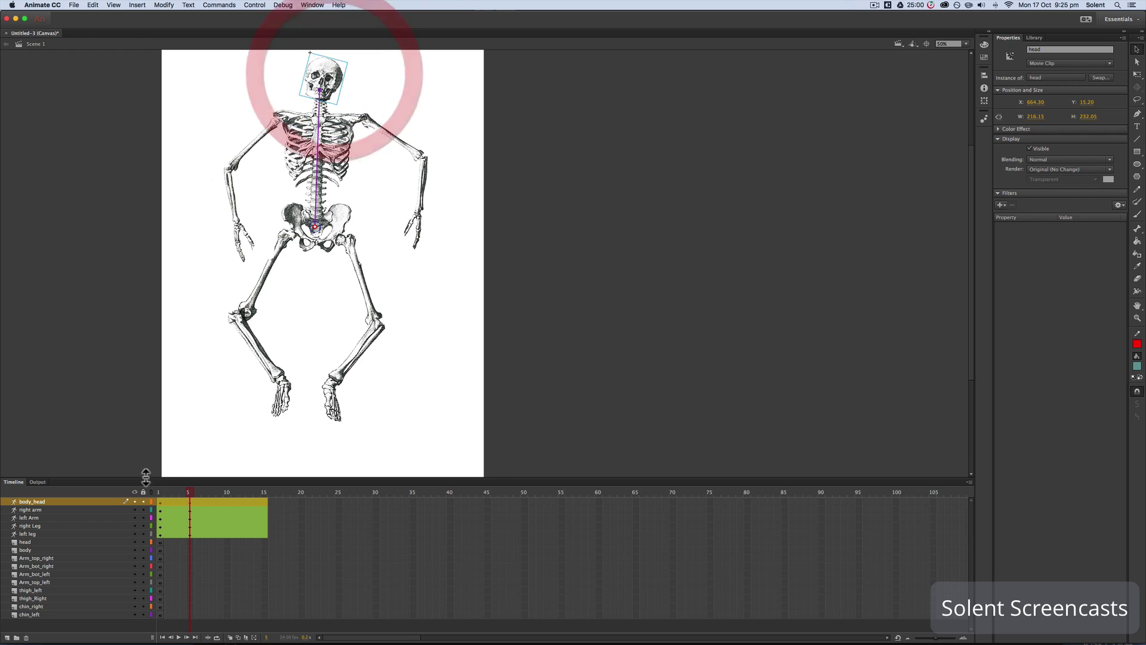
Step: Pose the skeleton at frame 10 with both legs partly lowered, the head upright and both forearms bent in toward the body
left_click_drag(192, 499, 156, 490)
left_click_drag(156, 486, 226, 485)
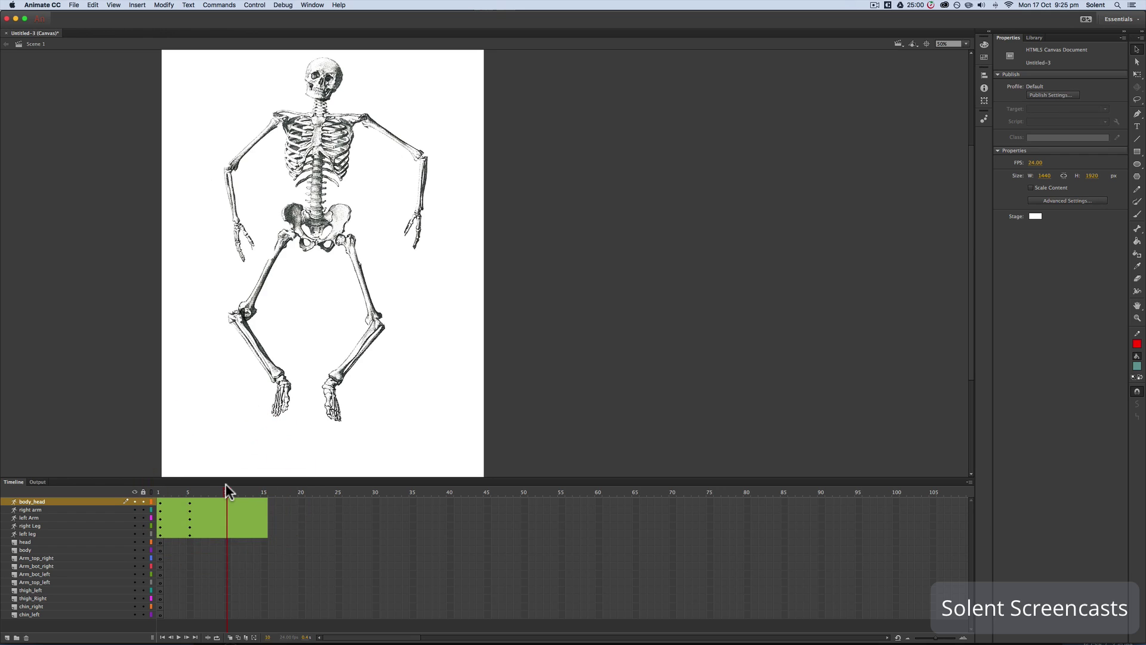
left_click_drag(271, 395, 338, 412)
left_click_drag(315, 68, 313, 70)
mouse_move(234, 203)
left_mouse_down()
mouse_move(191, 199)
mouse_move(236, 200)
mouse_move(228, 154)
left_mouse_up()
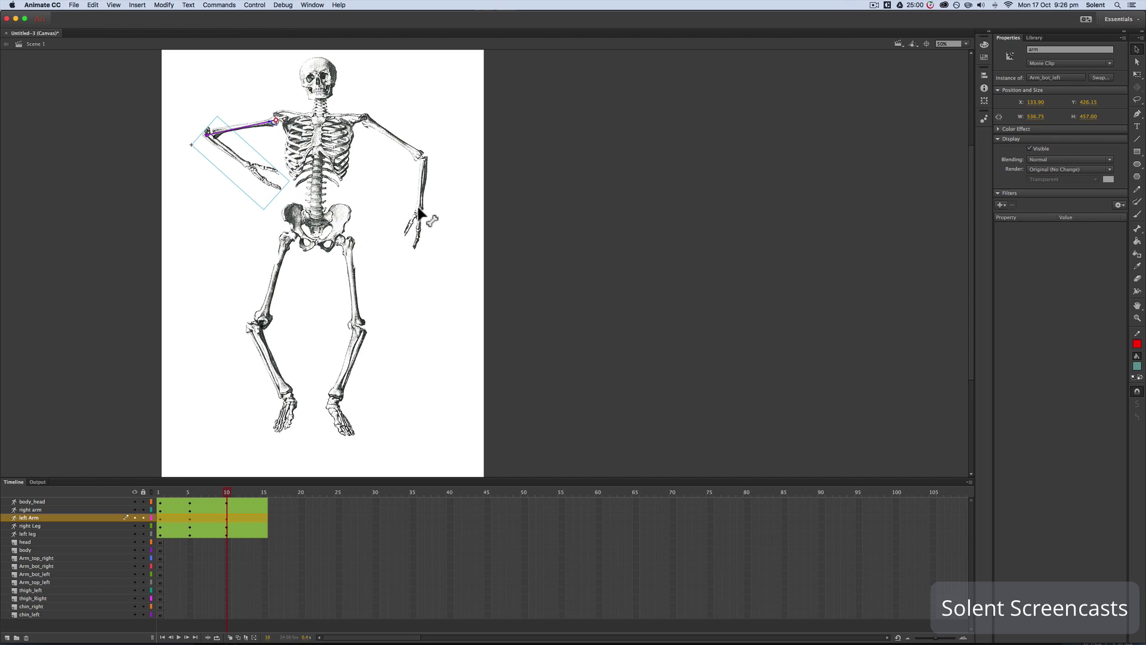
left_click_drag(420, 210, 397, 190)
Step: Pose the skeleton at frame 15 with both knees raised outward, the arms spread with forearms hanging, and the head tilted toward the left arm
left_click_drag(222, 492, 266, 496)
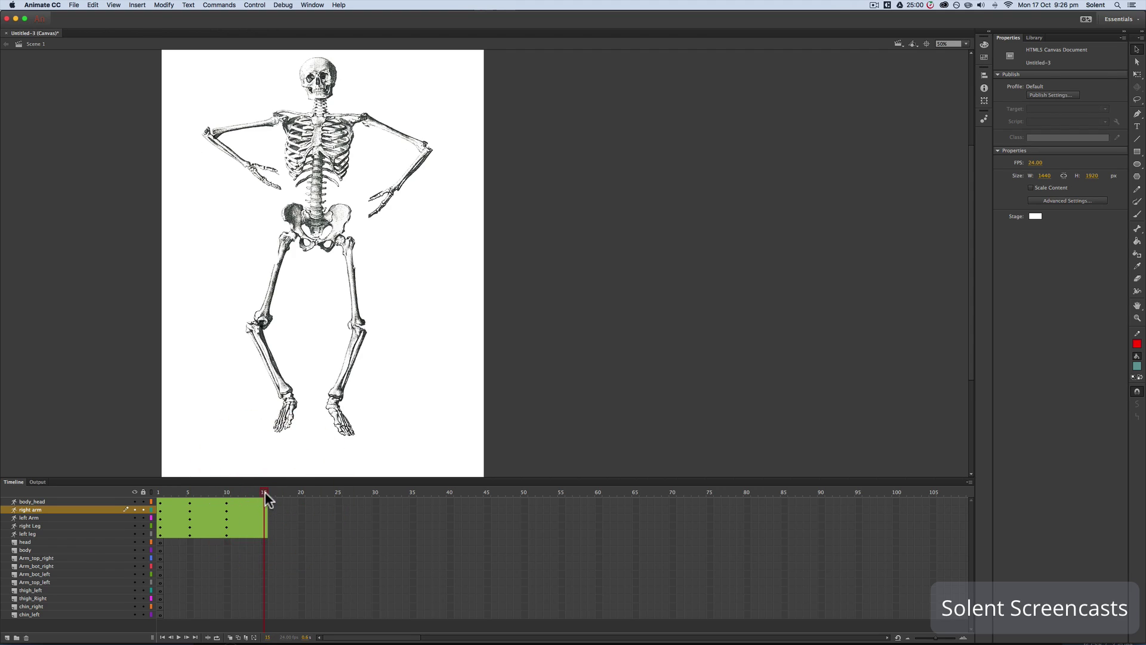
left_click_drag(345, 394, 345, 353)
left_click_drag(267, 333, 242, 313)
left_click_drag(334, 323, 279, 349)
left_click_drag(391, 191, 471, 204)
left_click_drag(266, 187, 218, 209)
left_click(307, 73)
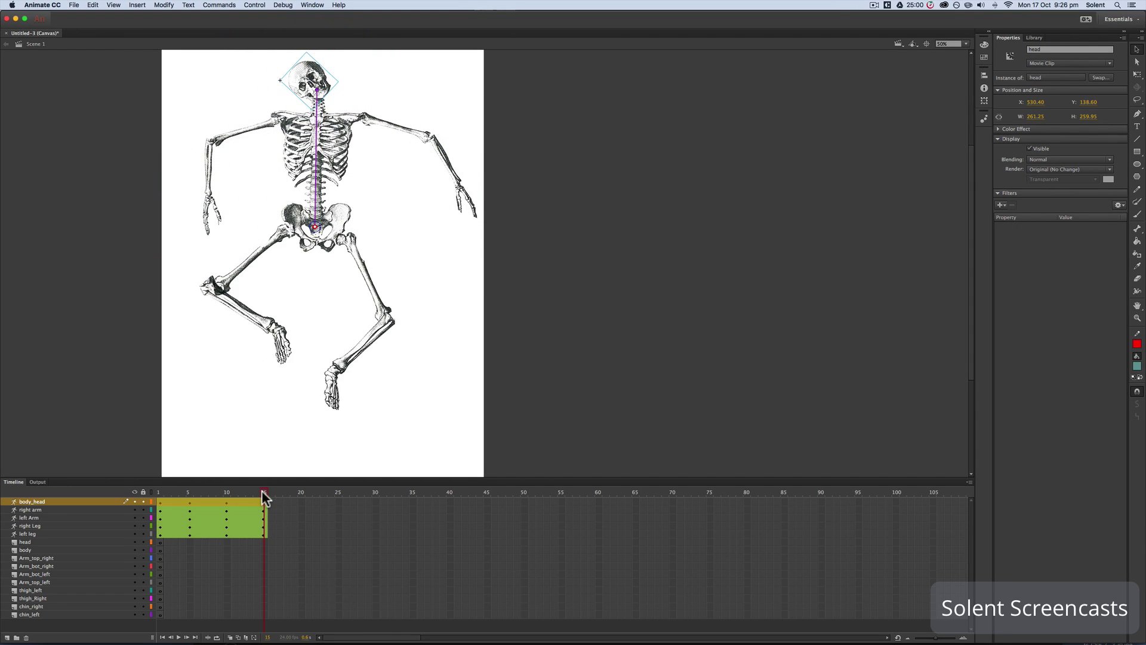
Step: Play the animation from frame 1, loop playback over frames 1 to 15, and pause it after checking the motion
left_click_drag(263, 497, 147, 492)
key("Return")
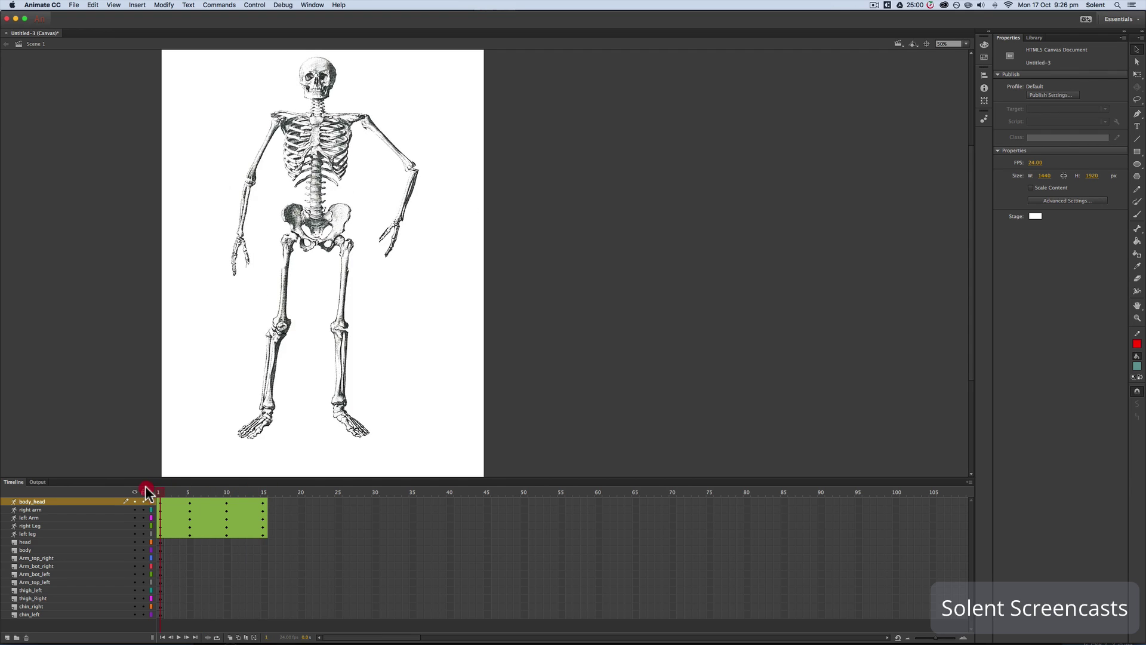
left_click(216, 637)
left_click_drag(216, 492, 248, 492)
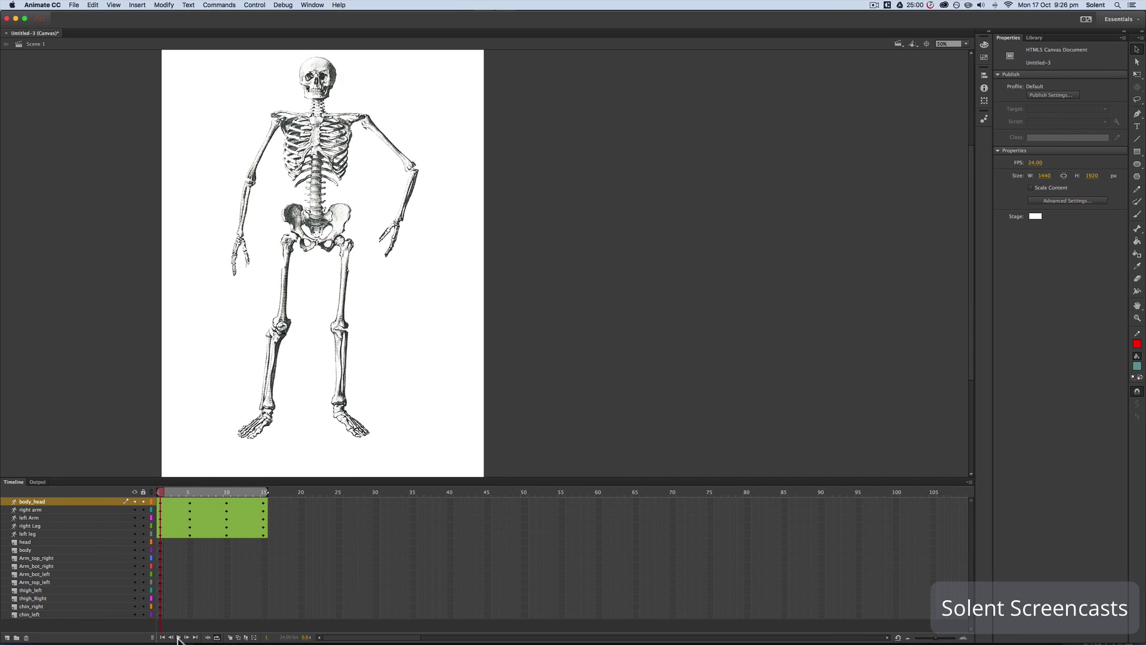
left_click(178, 638)
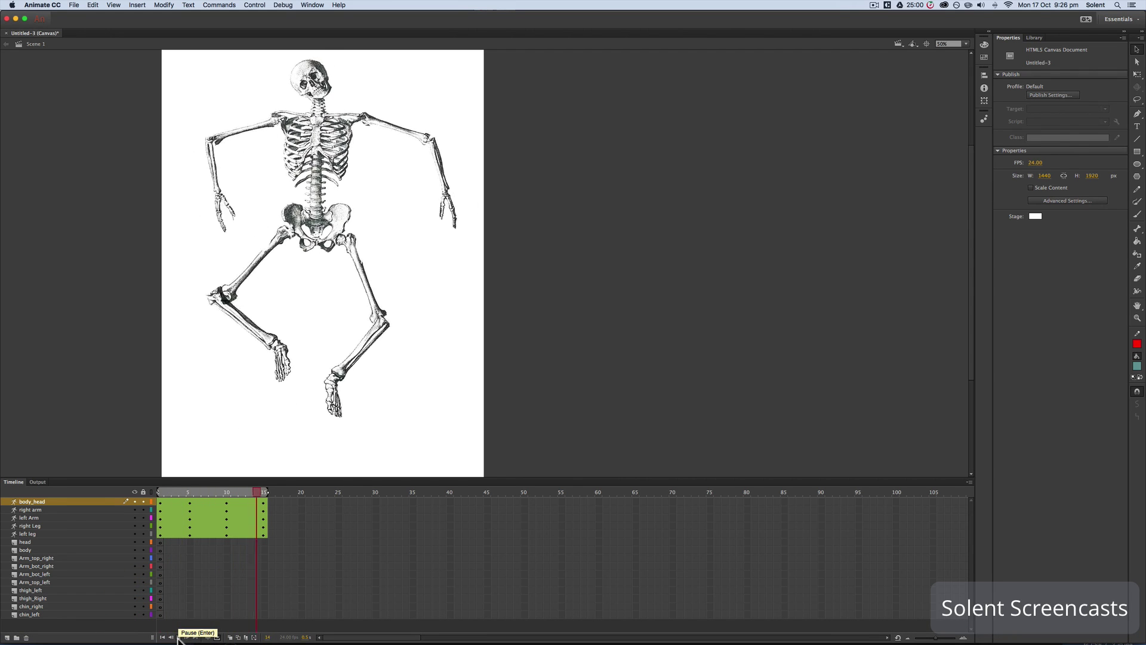
left_click(179, 638)
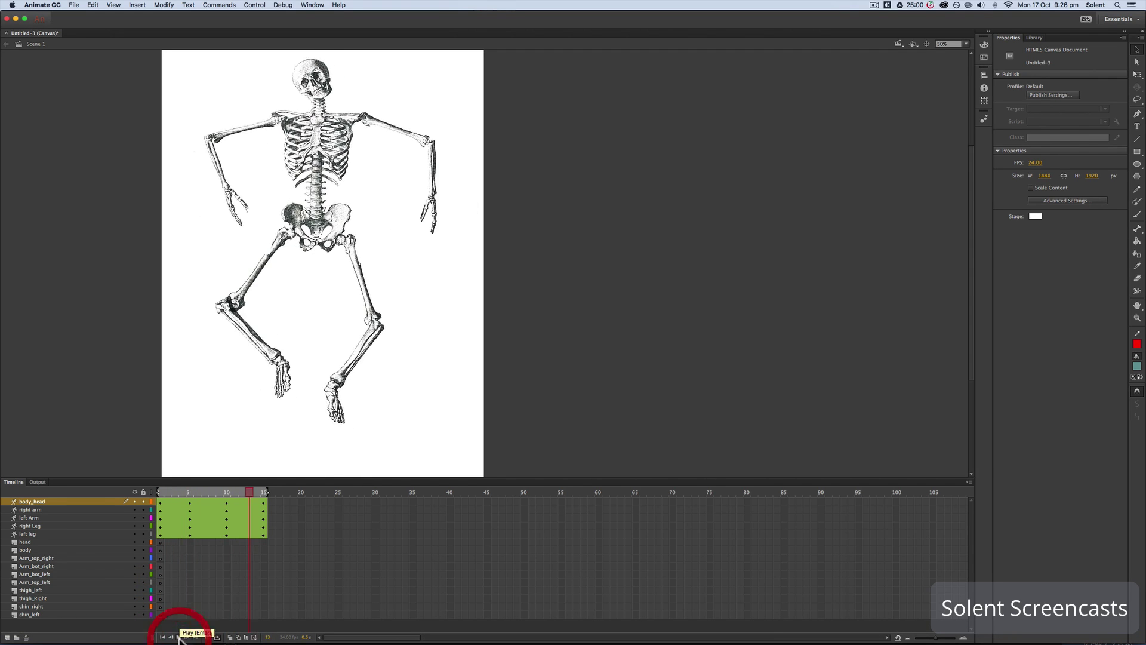
Step: Test the animation in the browser with the whole skeleton in view, and return to the timeline in Animate CC
left_click(251, 6)
left_click(256, 69)
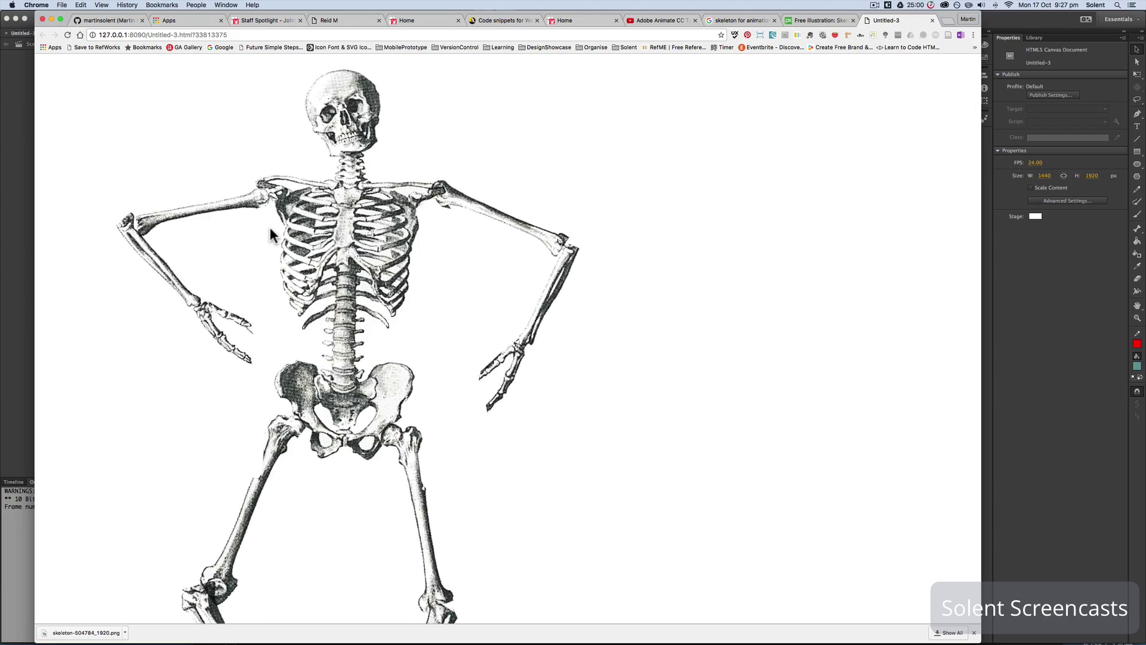
key("super+minus")
key("super+minus")
key("super+minus")
key("super+minus")
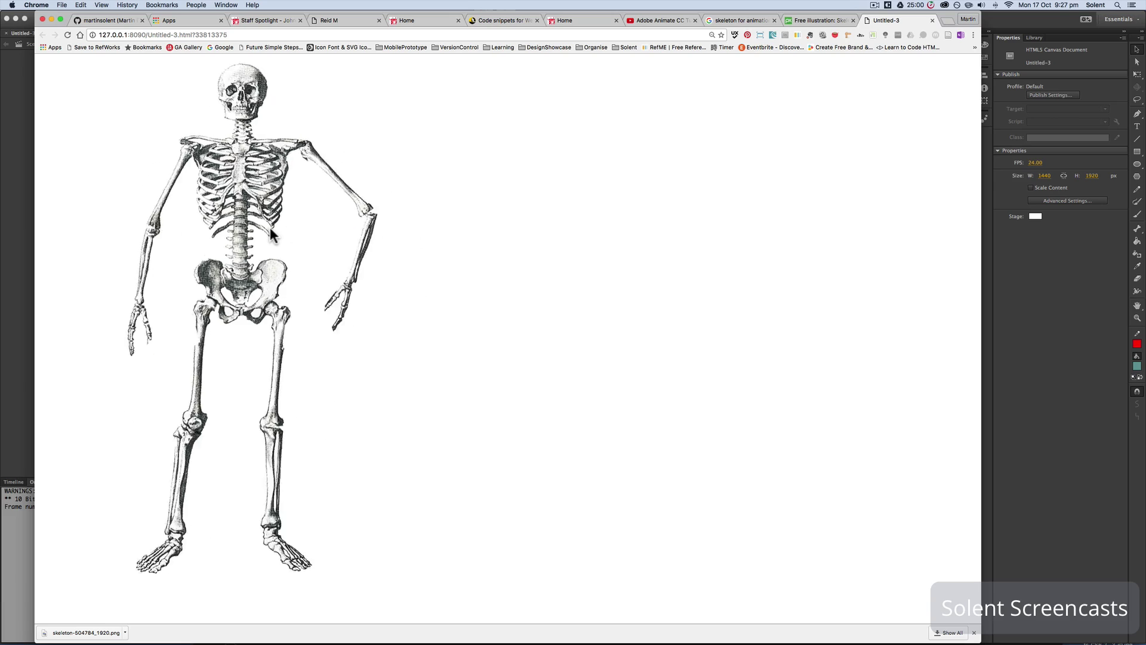
left_click(10, 273)
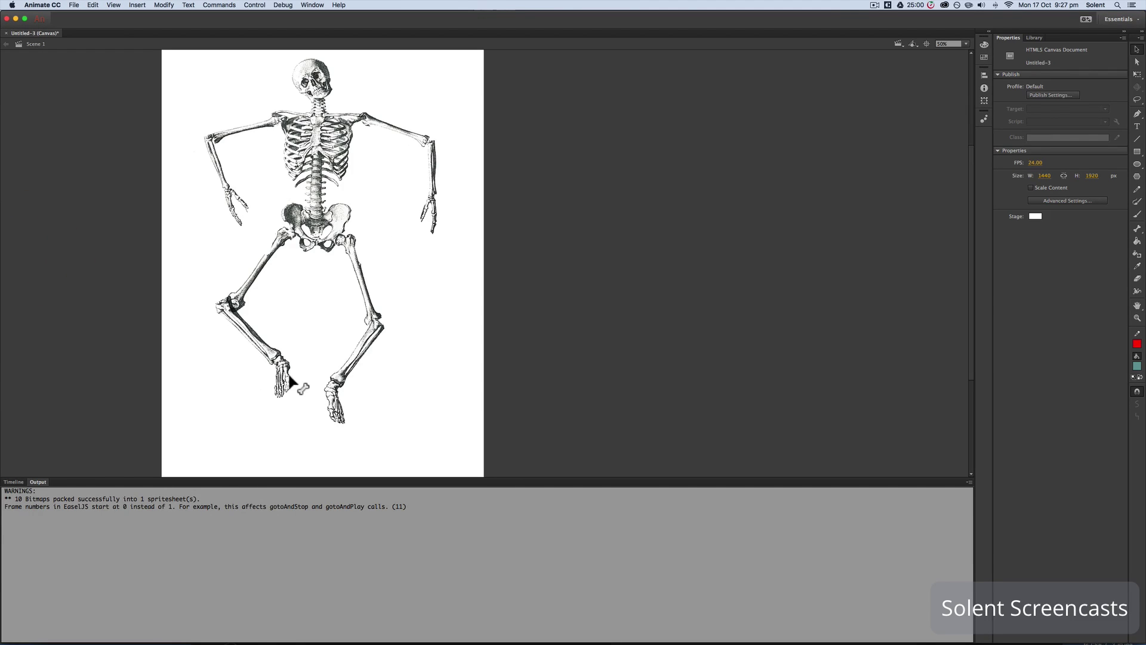
left_click(13, 481)
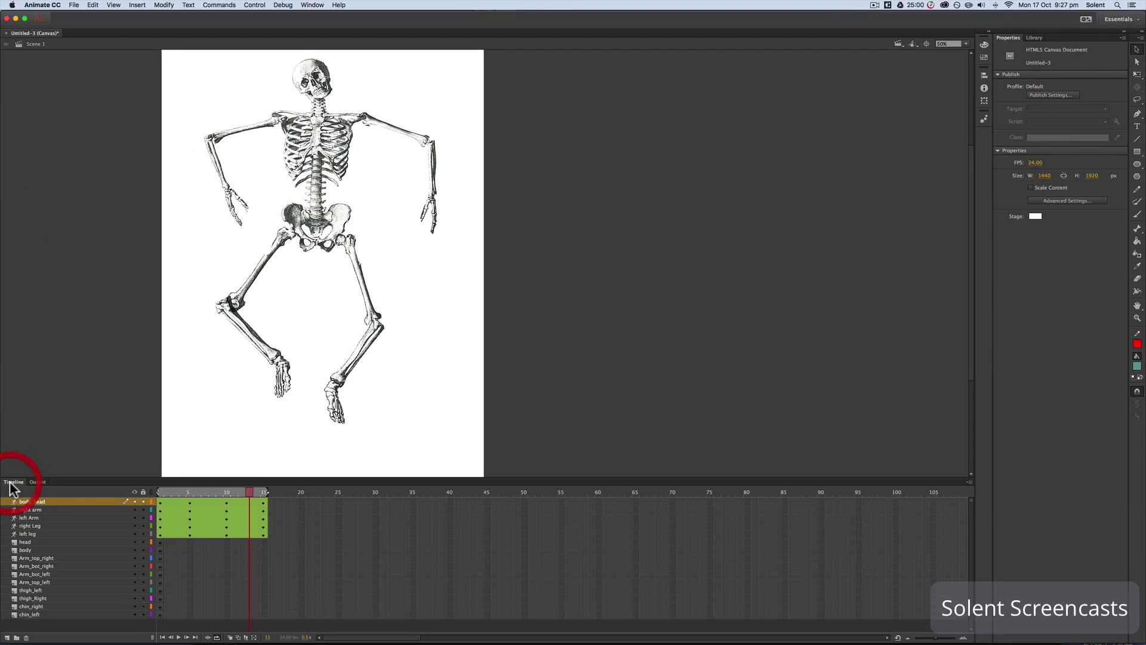